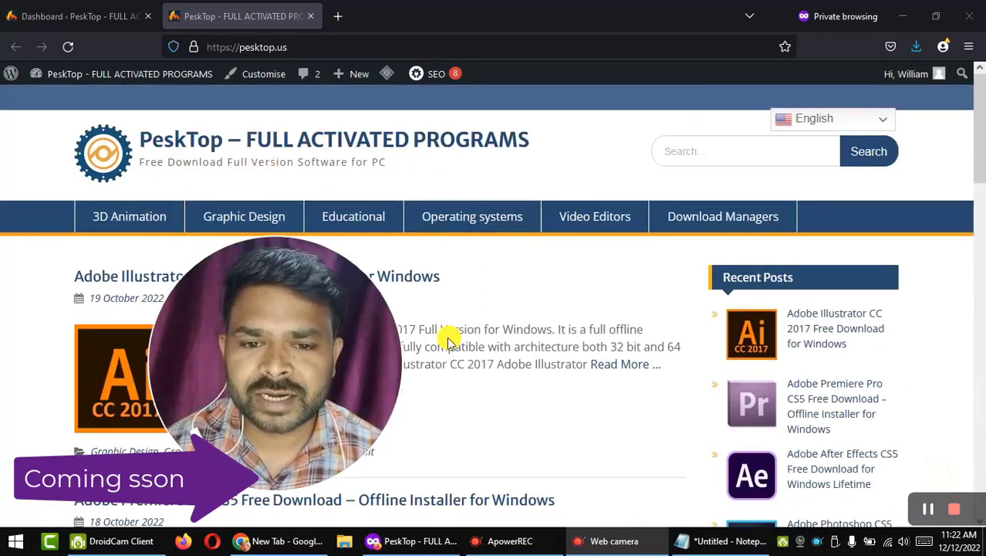
Examine the site's homepage and the list of all posts in the WordPress admin area
scroll(480, 345, down, 10)
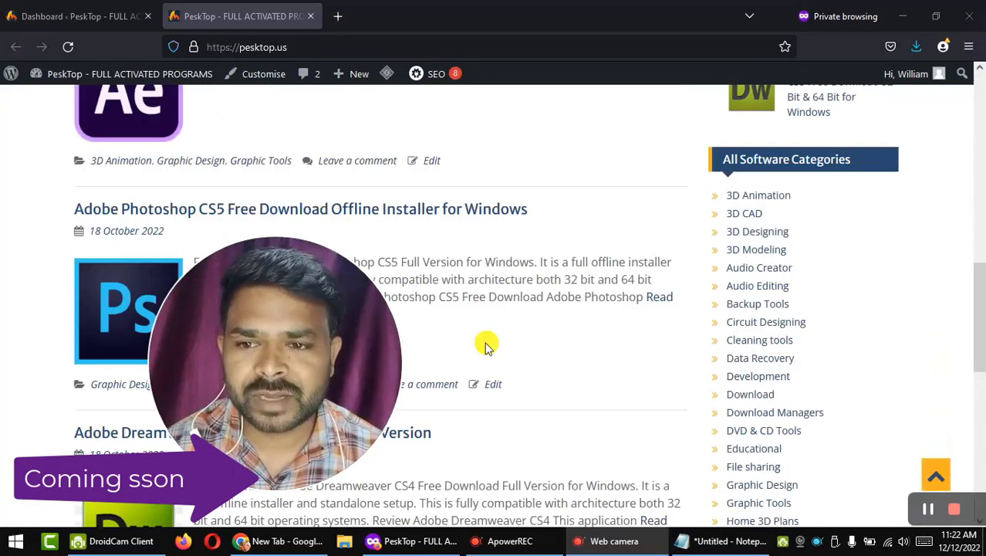
click(91, 10)
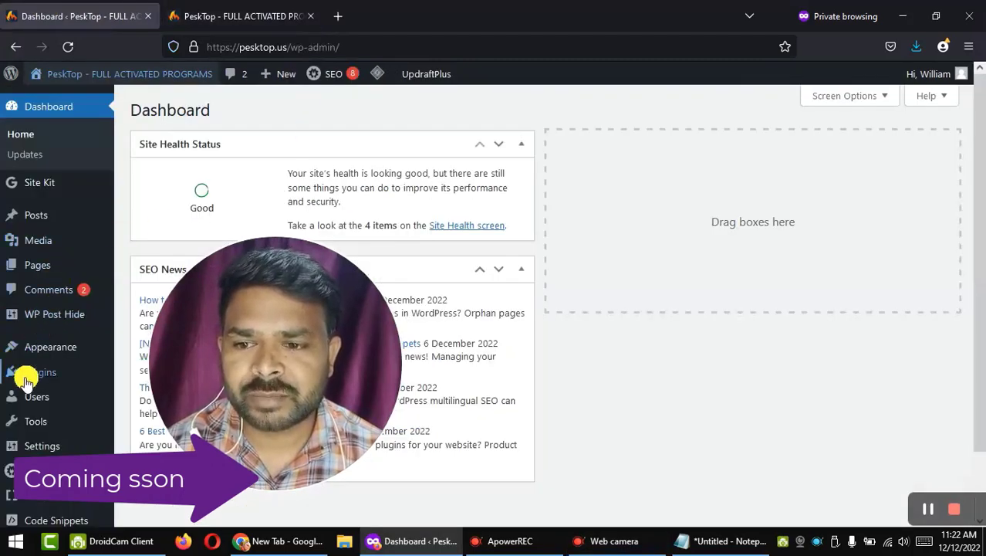
click(27, 215)
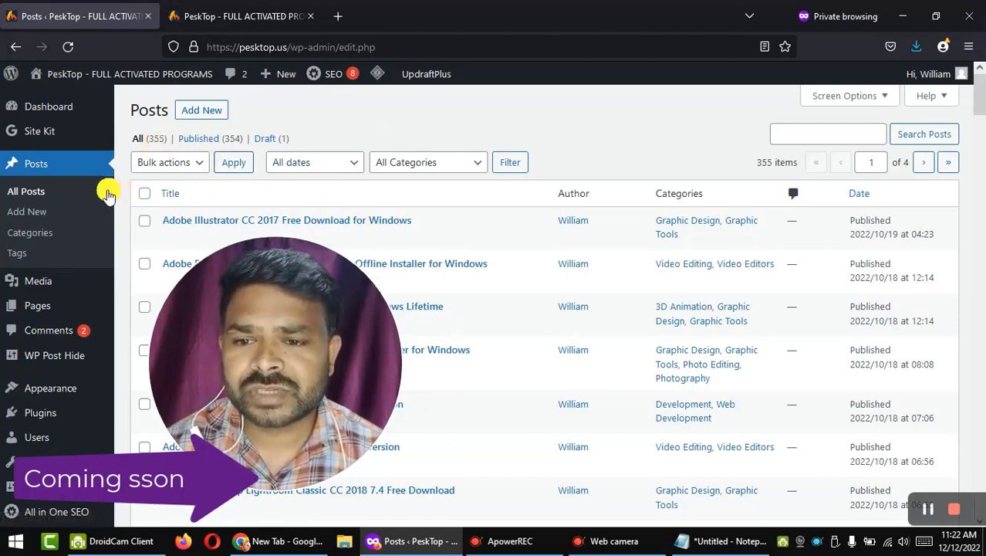
scroll(37, 245, down, 5)
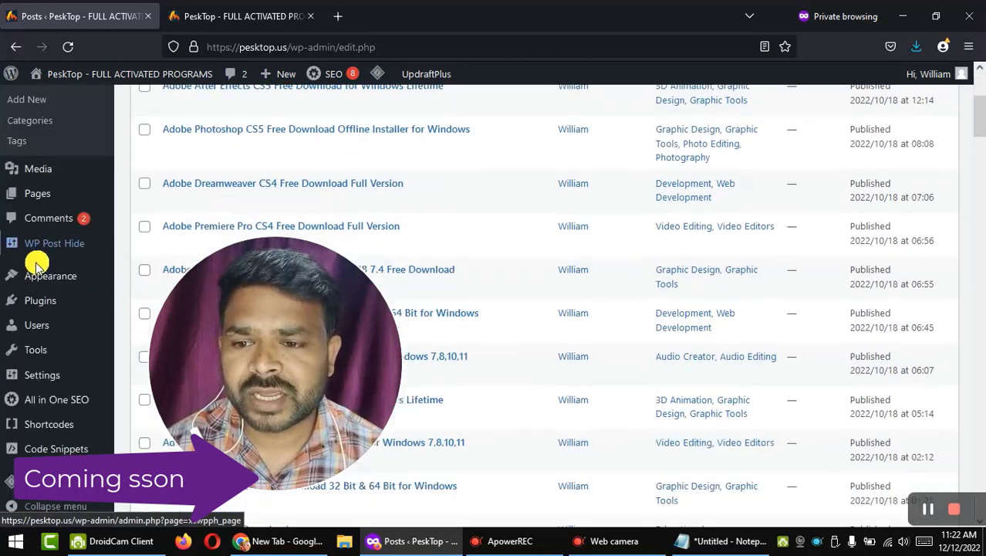
Open the list of installed WordPress plugins and examine its entries
click(40, 303)
drag(282, 295, 928, 299)
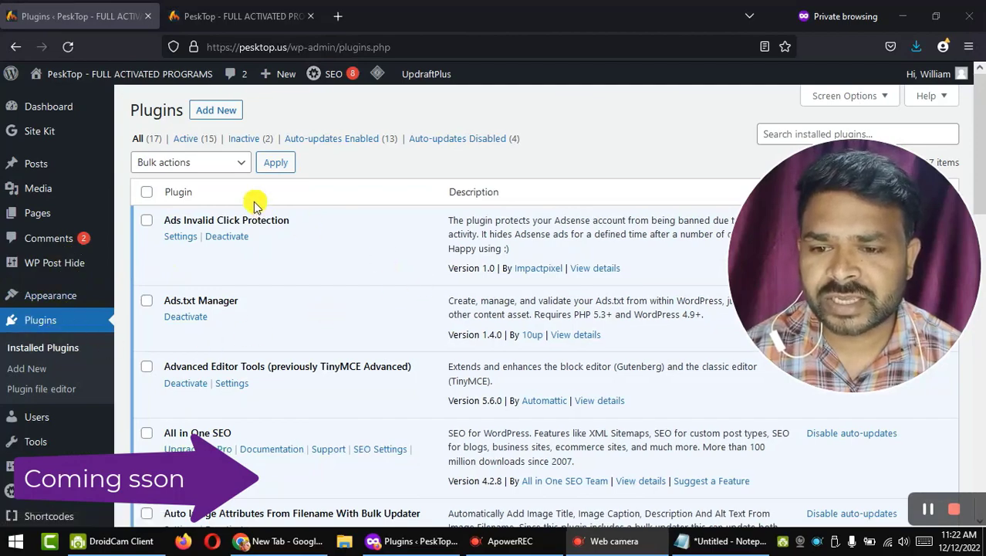
scroll(205, 398, down, 5)
scroll(278, 275, up, 2)
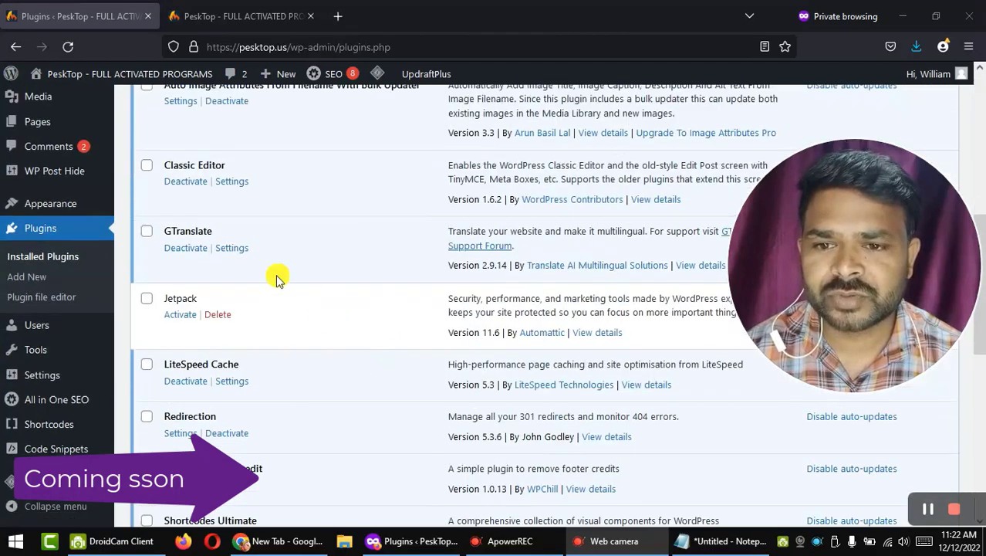
scroll(317, 247, up, 3)
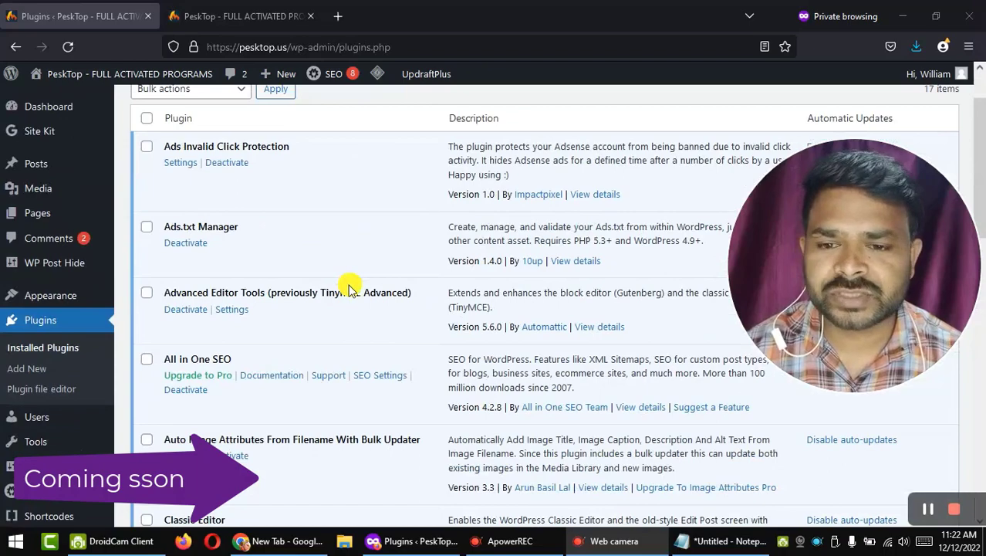
scroll(348, 288, up, 1)
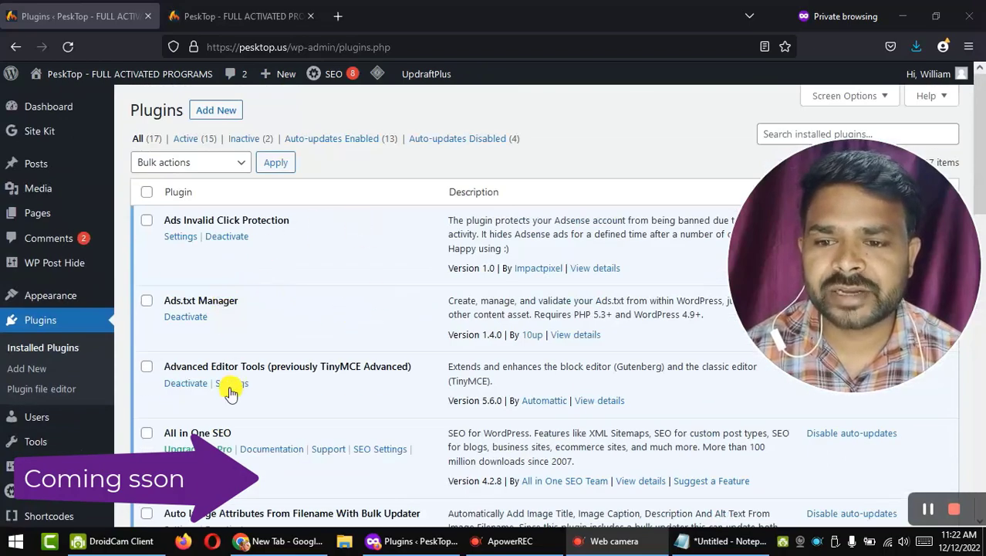
Return to the site's homepage, browse the posts and open the Adobe Illustrator CC 2017 post
click(250, 22)
scroll(524, 260, down, 4)
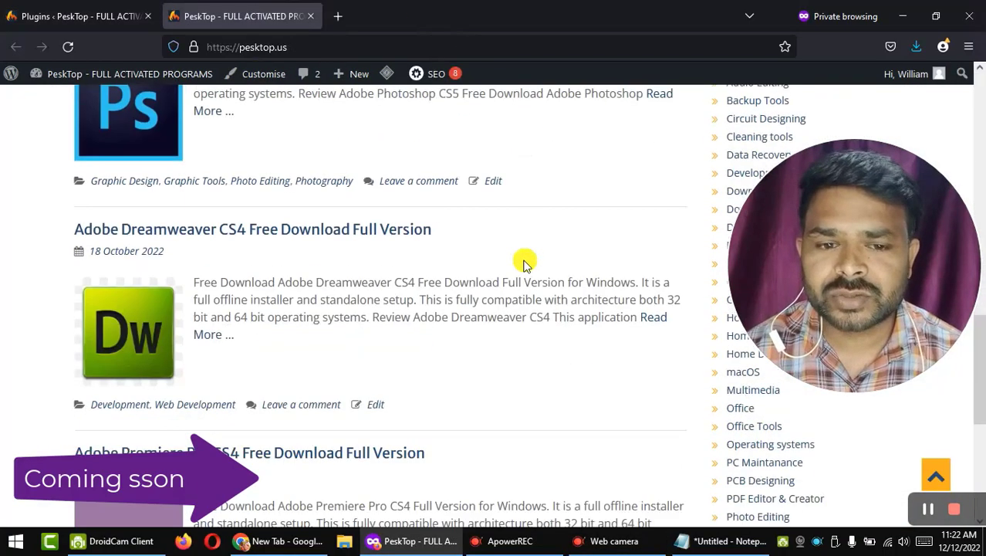
scroll(297, 263, up, 10)
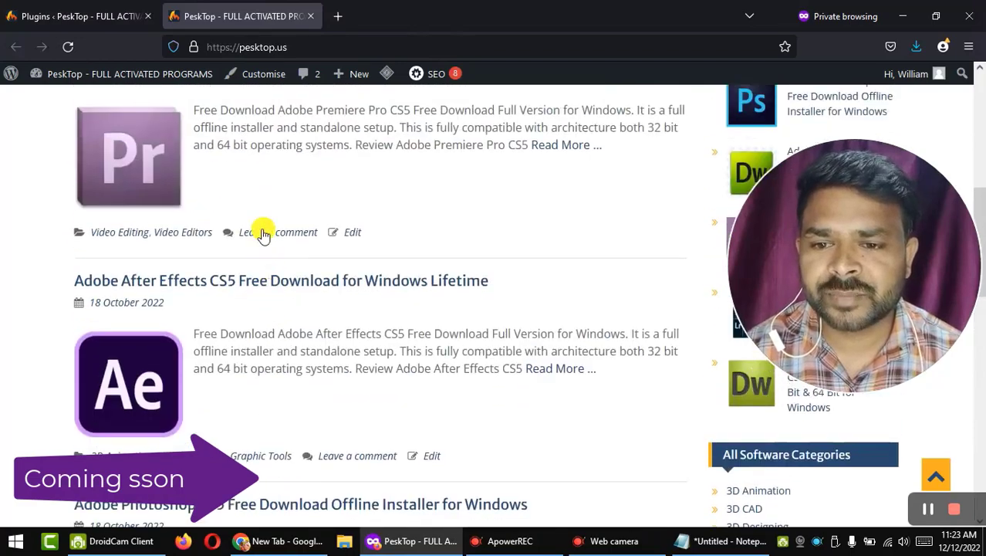
scroll(260, 207, up, 3)
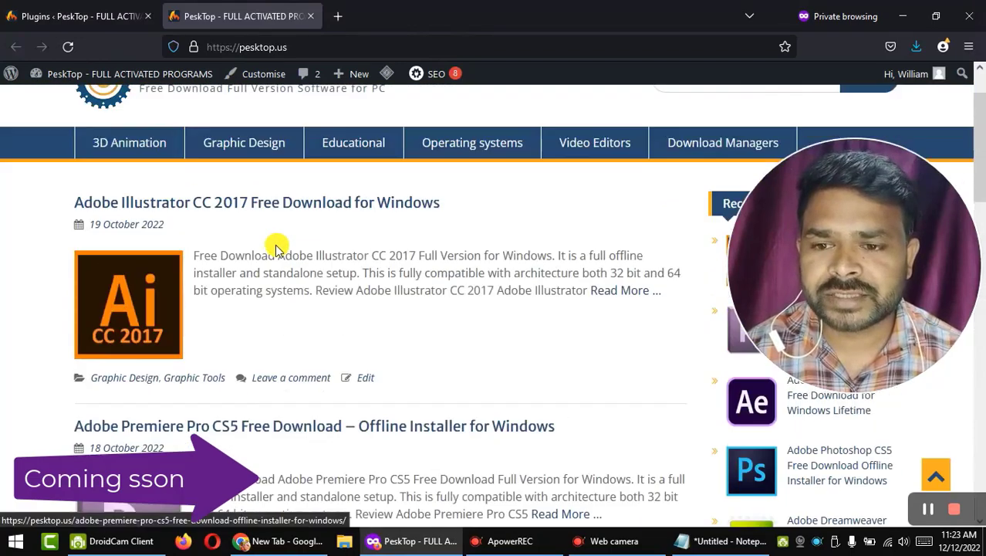
click(260, 205)
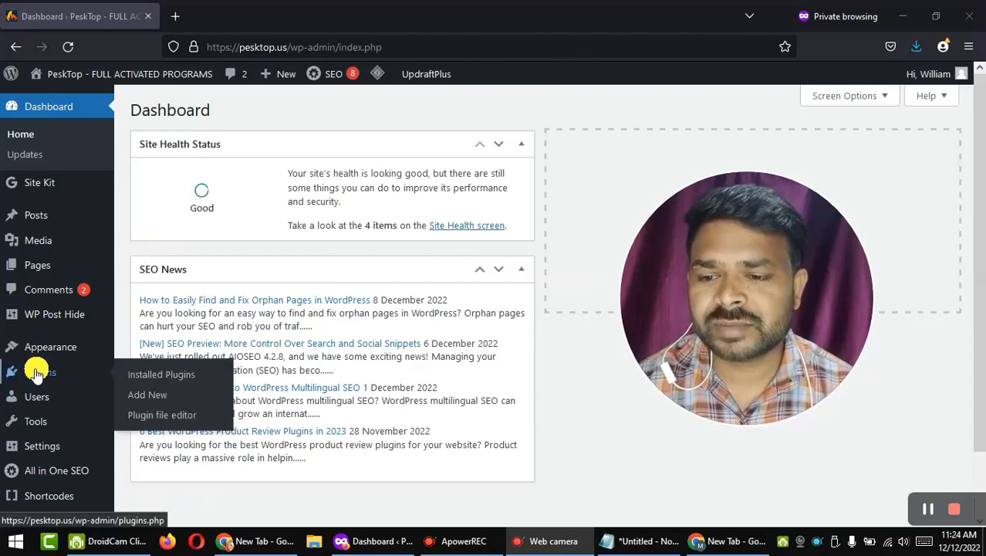
Search for "updraft" among the plugins available to add to WordPress and examine the UpdraftPlus entry
click(159, 395)
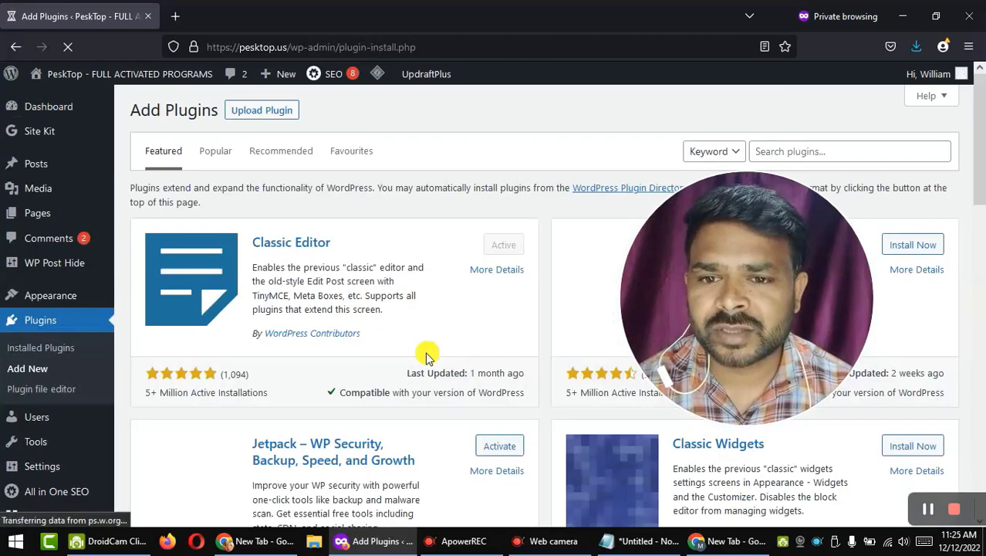
drag(696, 331, 123, 308)
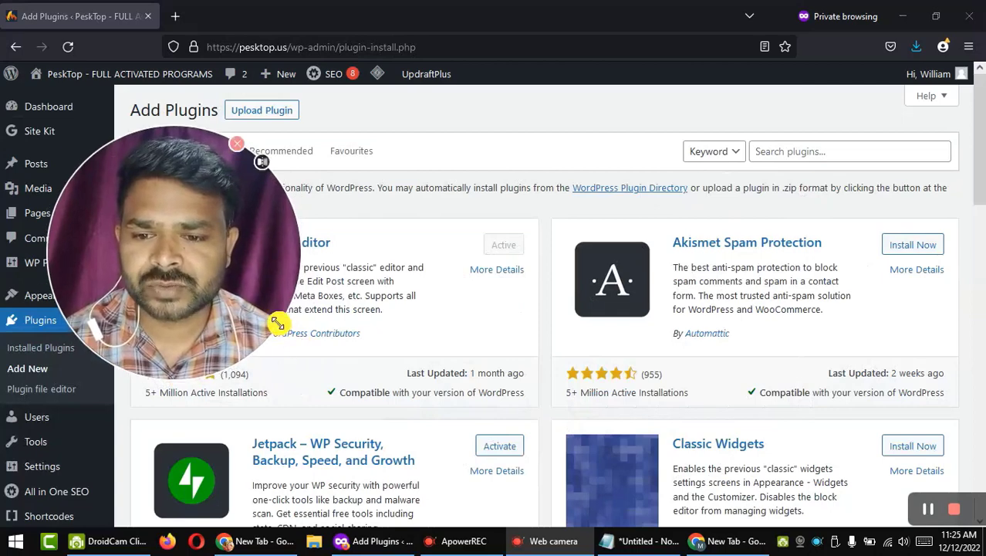
drag(280, 328, 230, 305)
drag(175, 261, 71, 171)
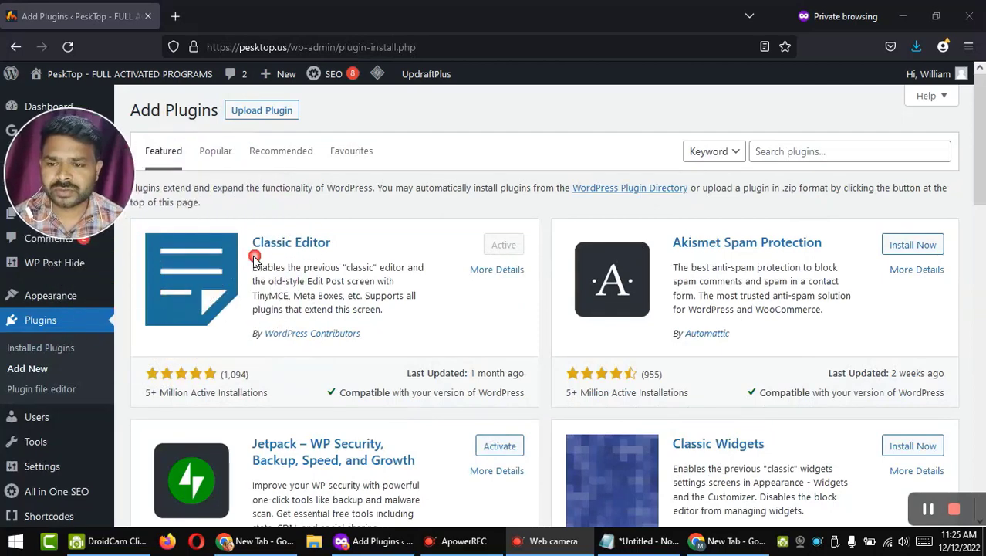
click(794, 152)
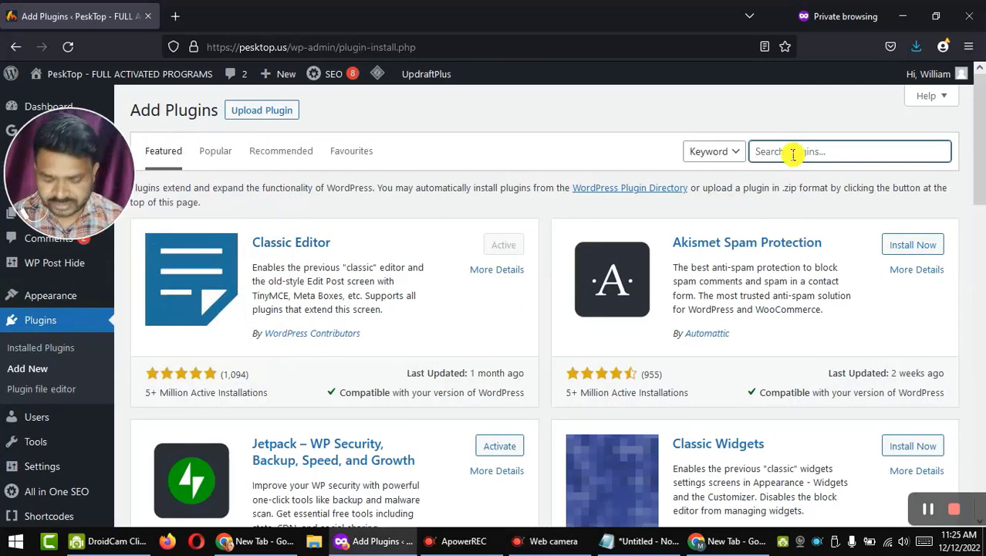
text(updraft)
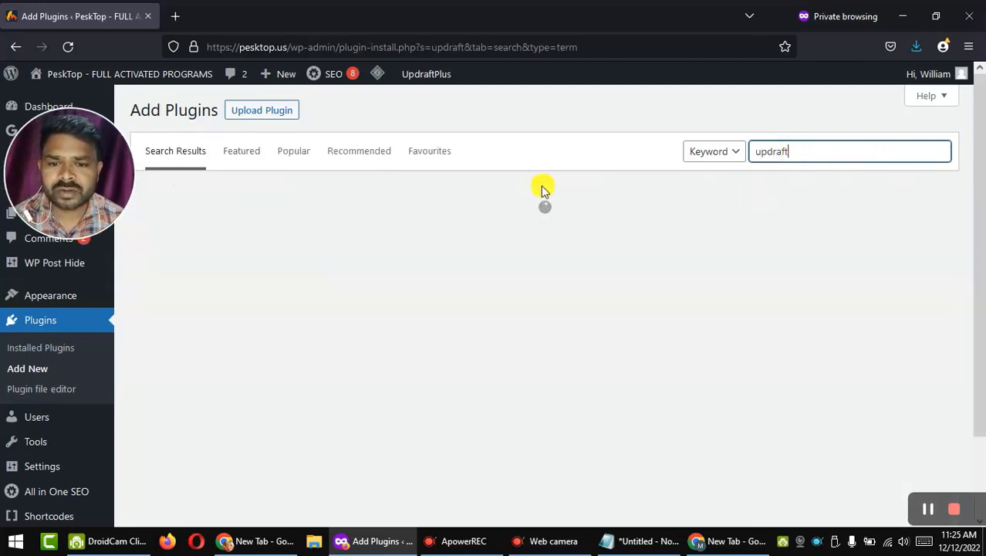
drag(90, 167, 901, 131)
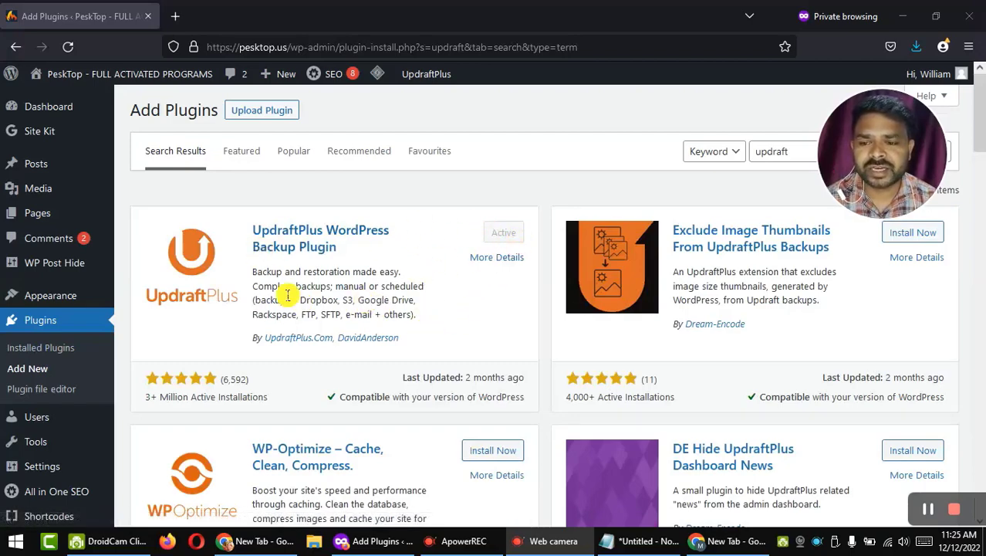
scroll(46, 463, down, 3)
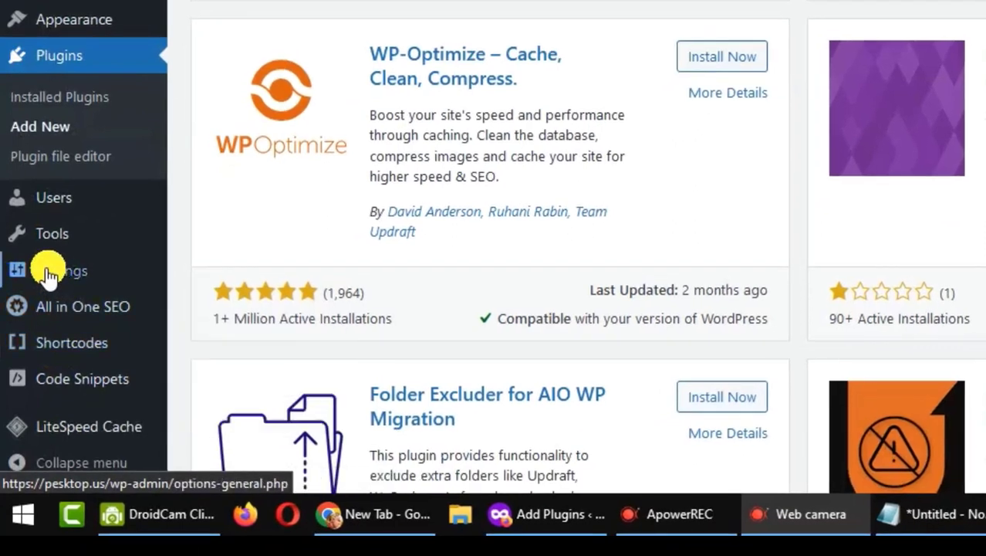
Open the UpdraftPlus Backups page and examine the backup schedule and existing backups
mouse_move(42, 288)
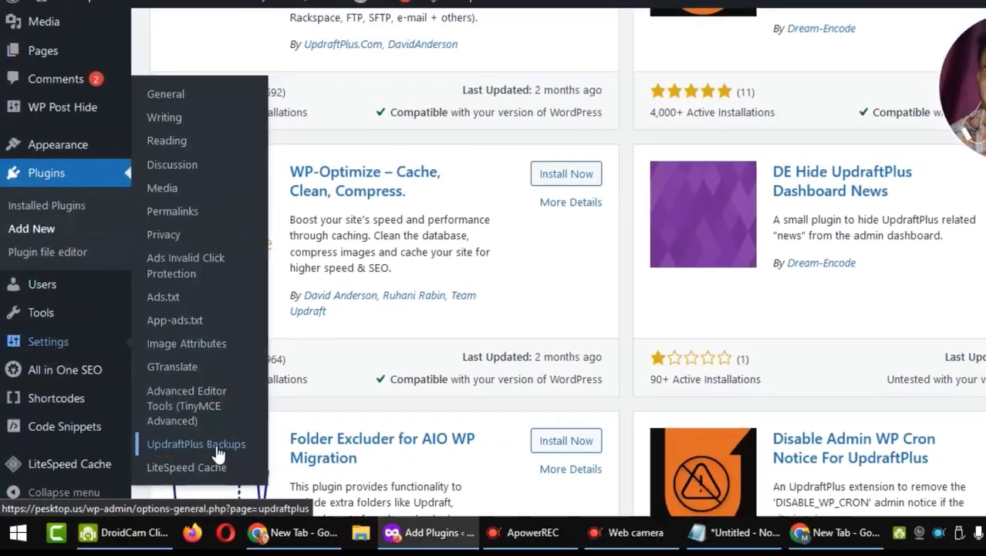
click(219, 452)
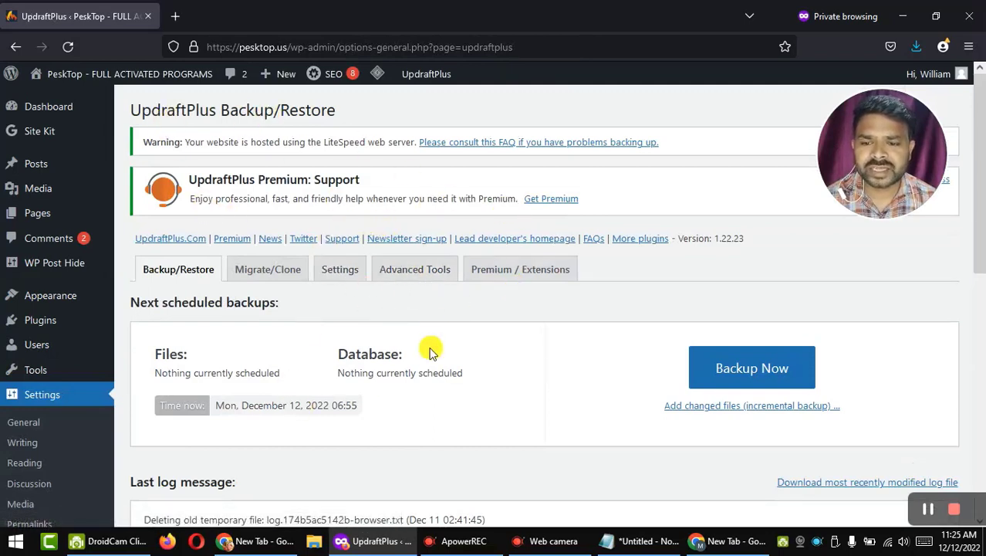
scroll(424, 349, down, 5)
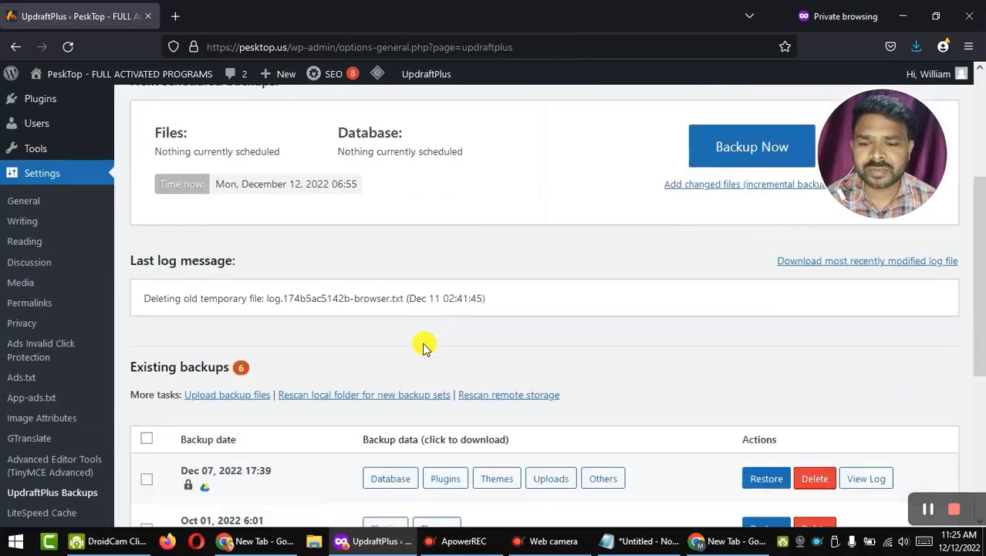
scroll(424, 349, down, 2)
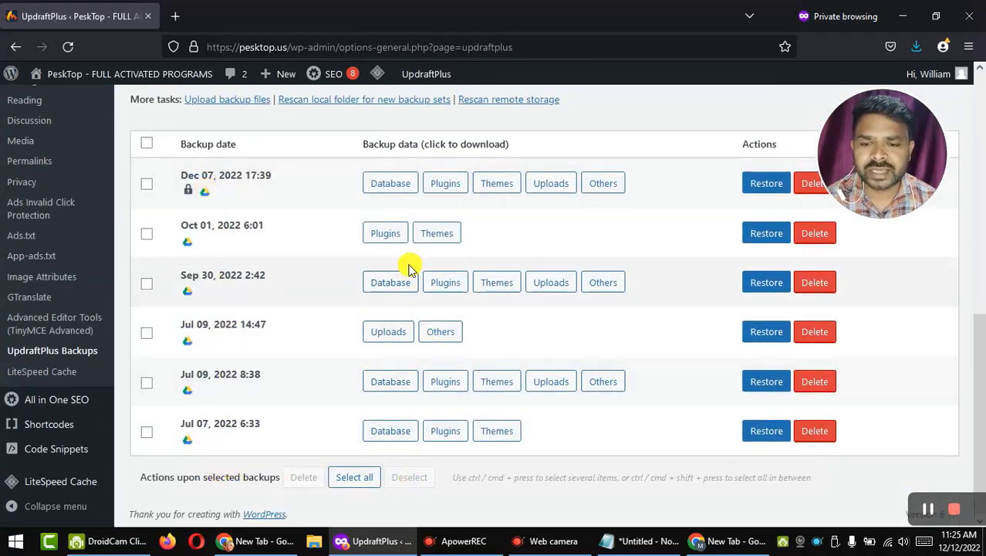
scroll(409, 286, up, 7)
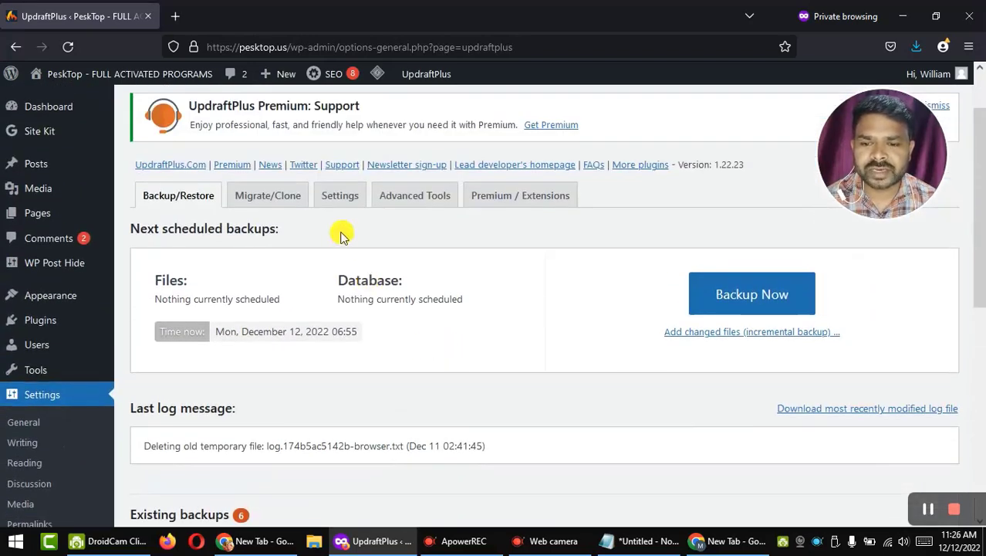
Select Google Drive as the remote storage in the UpdraftPlus settings
click(338, 196)
scroll(364, 347, down, 1)
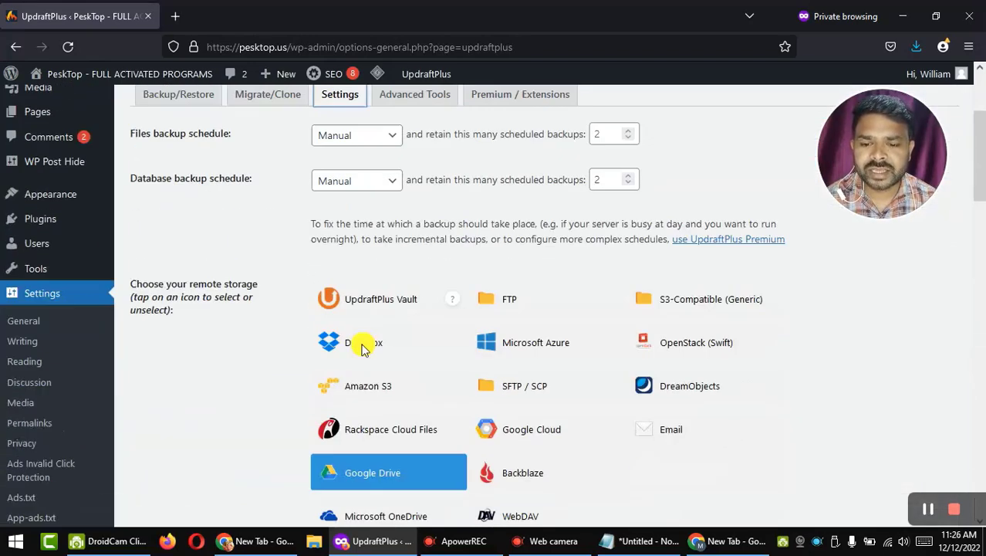
scroll(394, 344, down, 2)
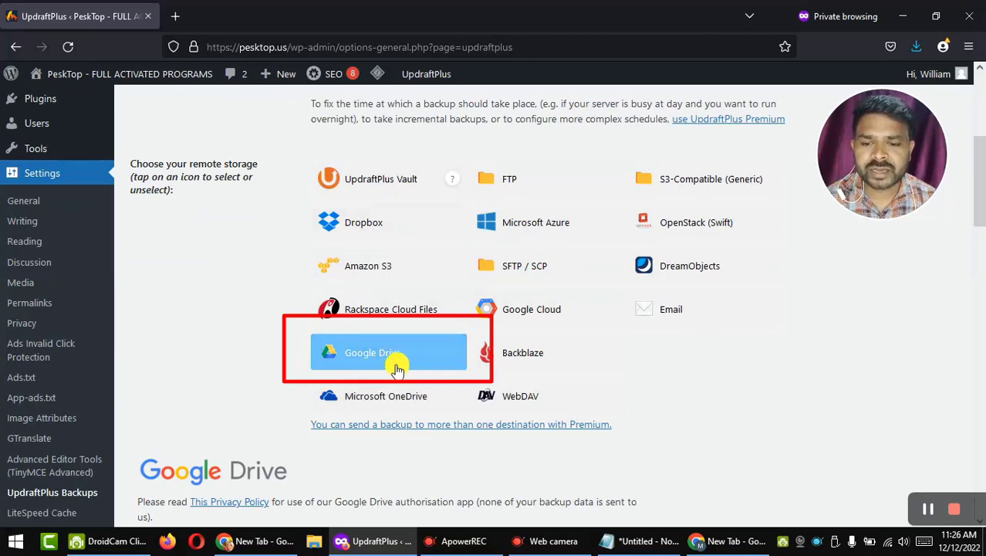
click(409, 355)
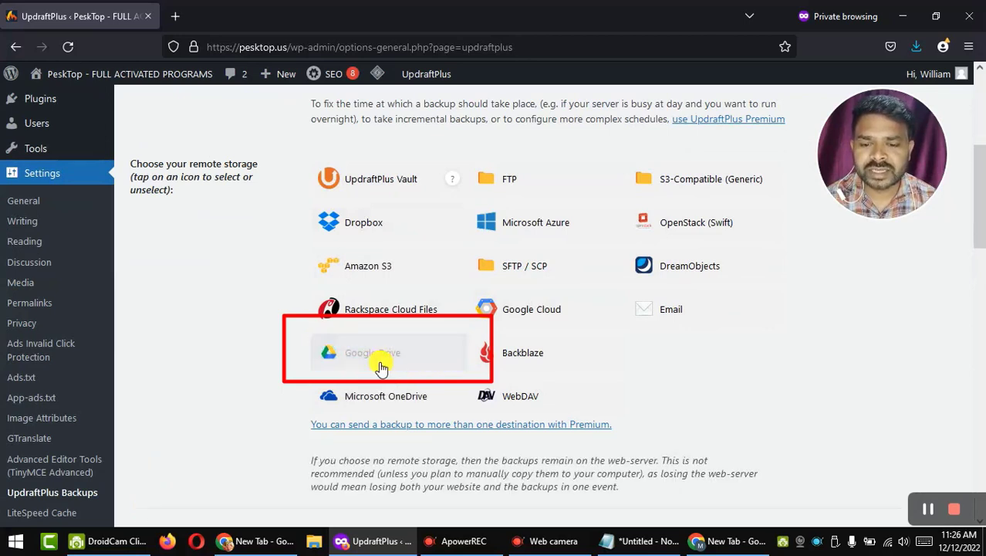
click(382, 361)
click(431, 354)
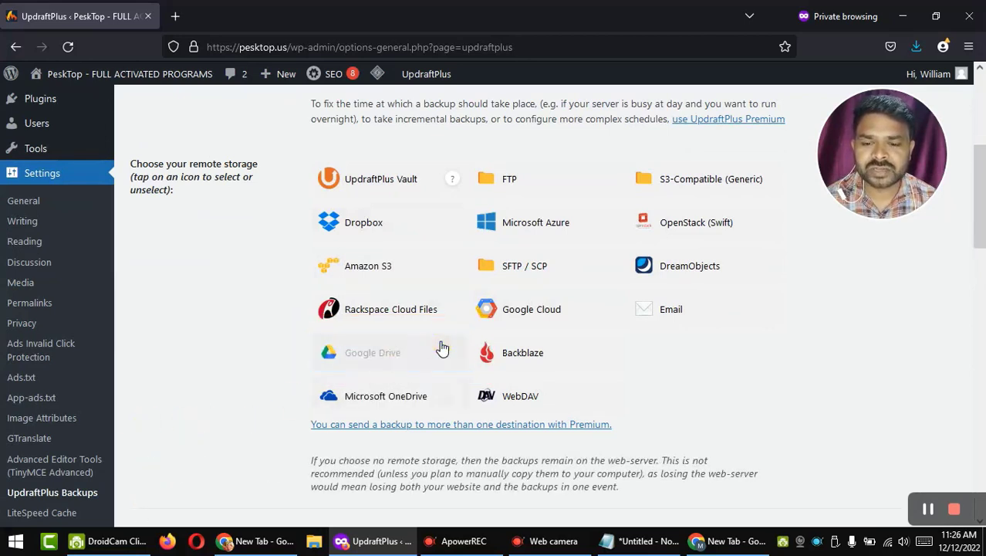
click(437, 347)
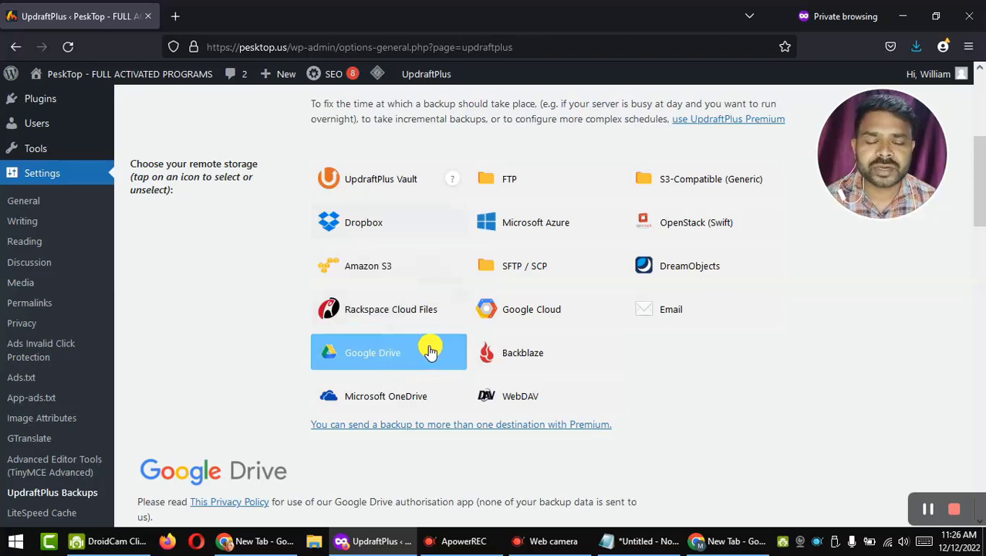
double_click(245, 29)
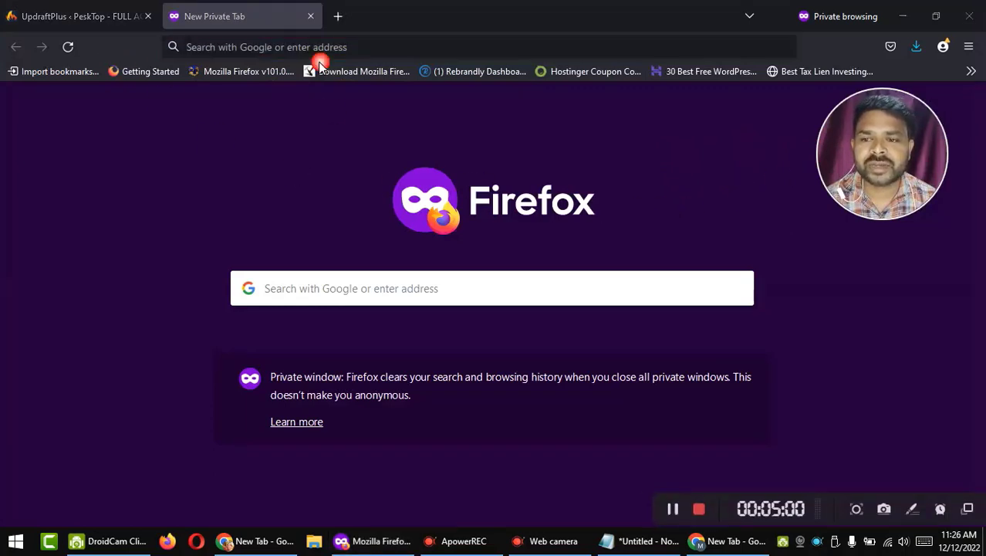
click(77, 17)
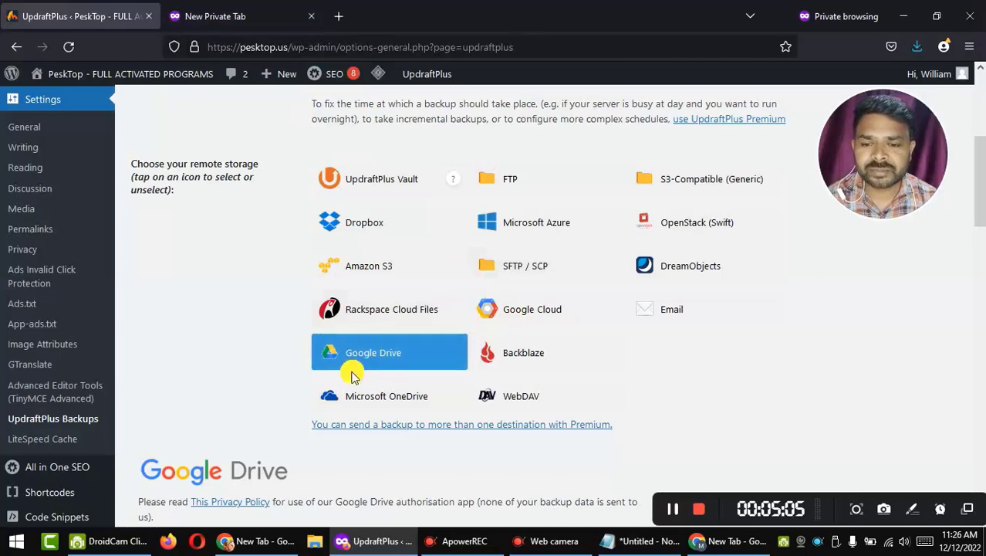
Start the Google authentication for UpdraftPlus, leaving the settings page, and sign in with the Google account's e-mail and password
scroll(352, 376, down, 7)
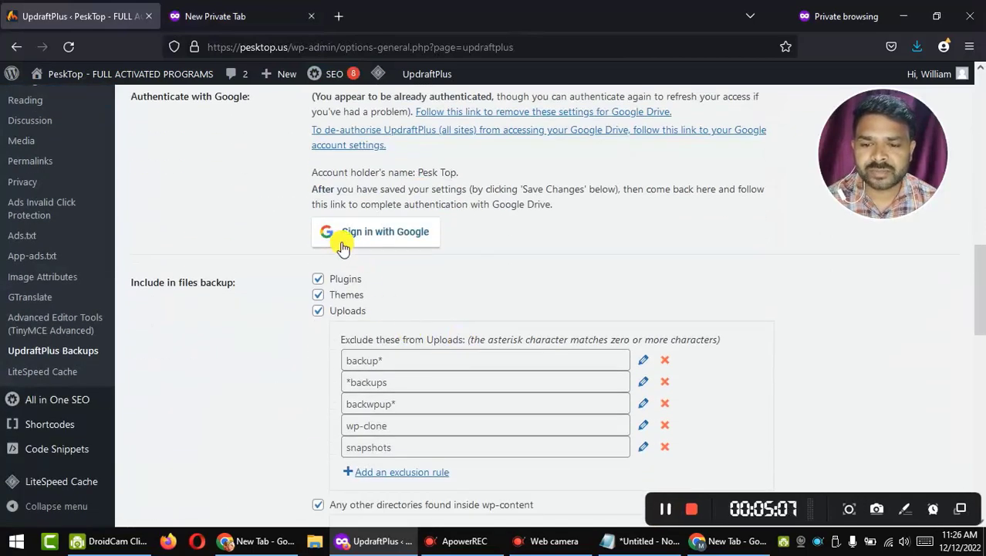
click(379, 235)
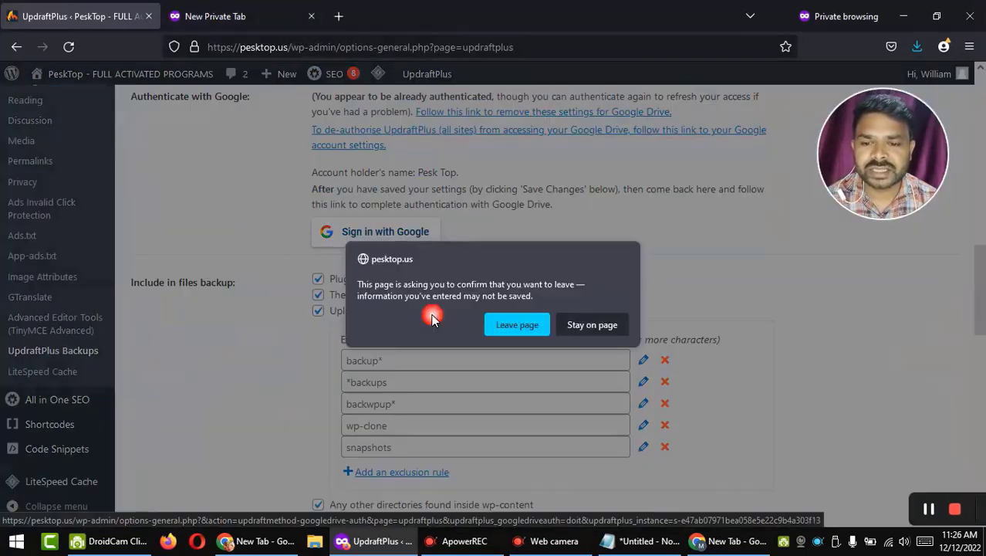
click(517, 325)
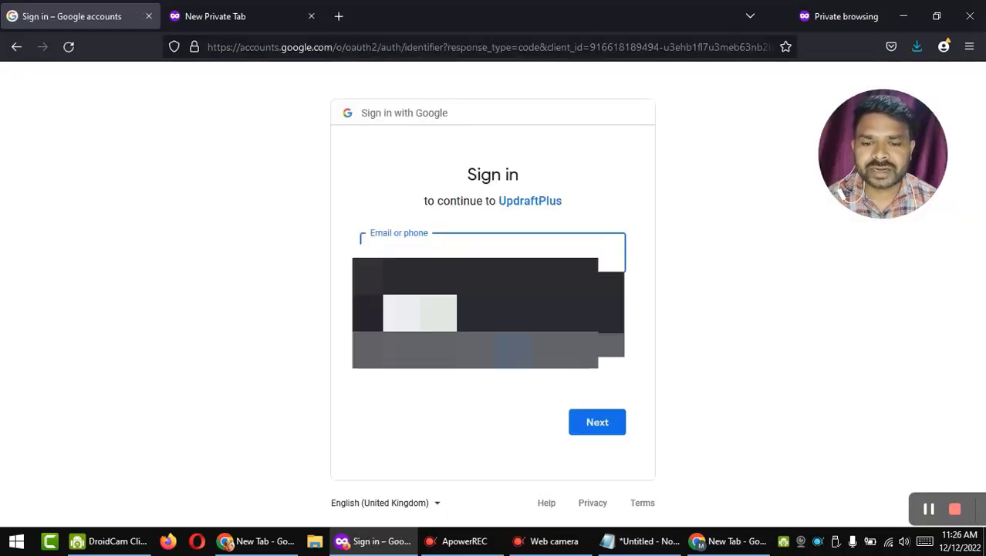
click(402, 313)
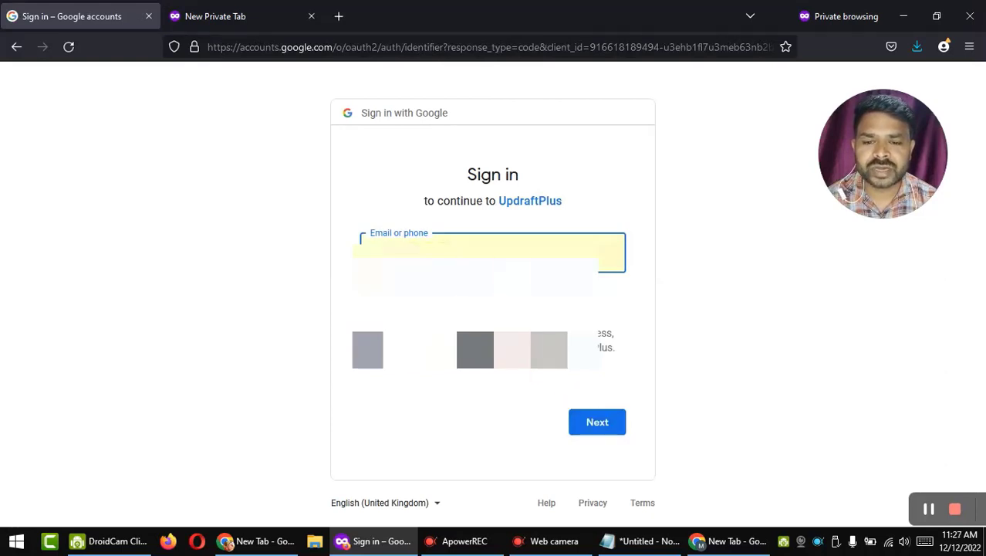
click(599, 421)
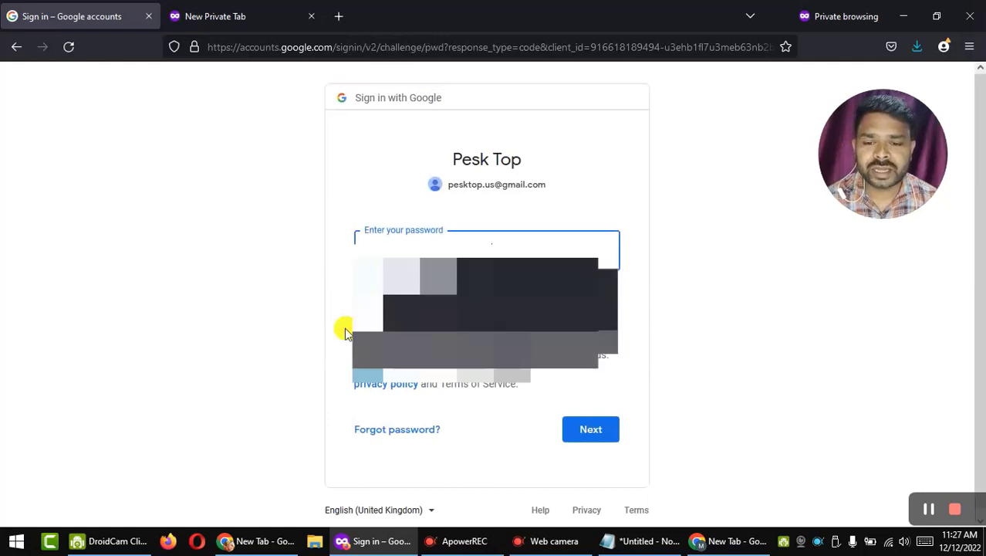
click(448, 315)
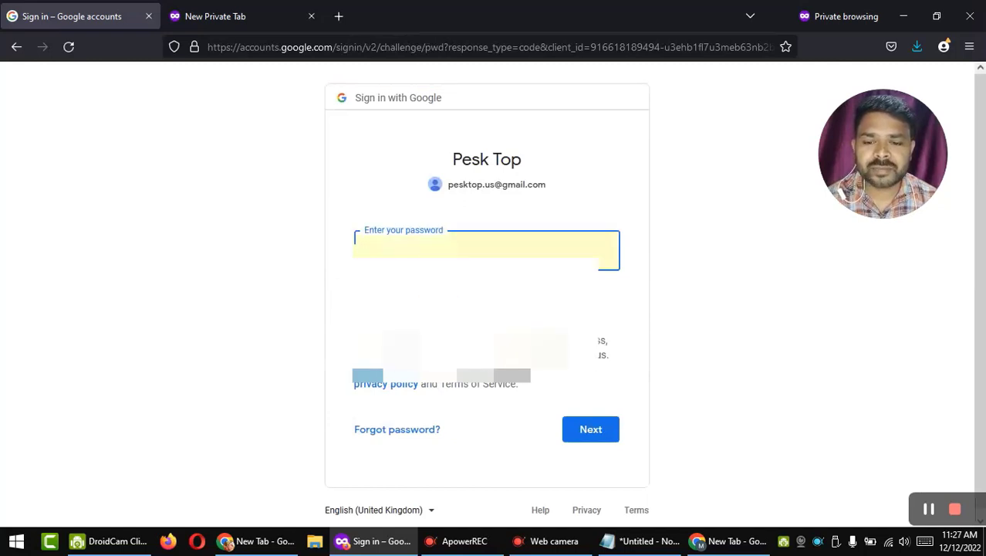
click(593, 433)
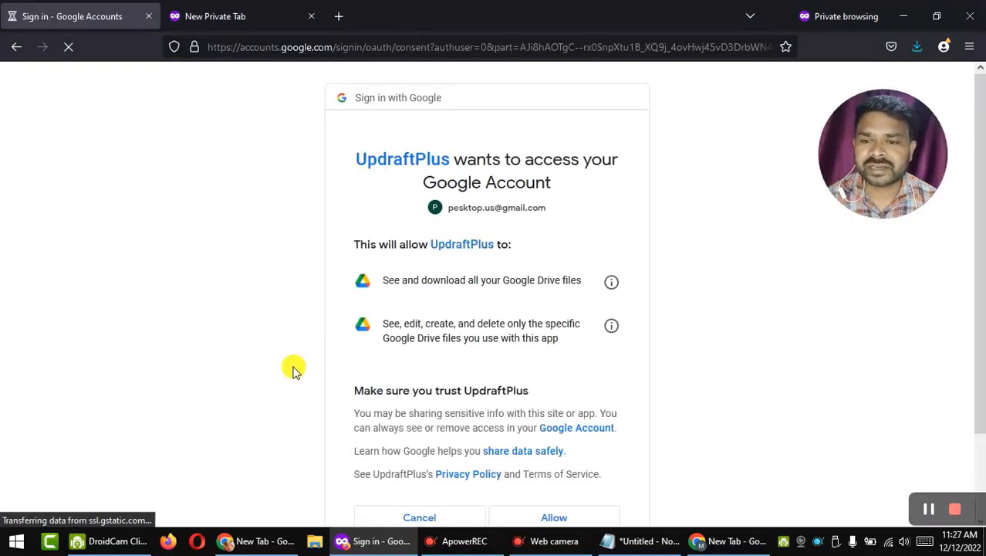
Allow UpdraftPlus to access the Google account and complete the Google Drive setup to return to the site
scroll(526, 256, down, 3)
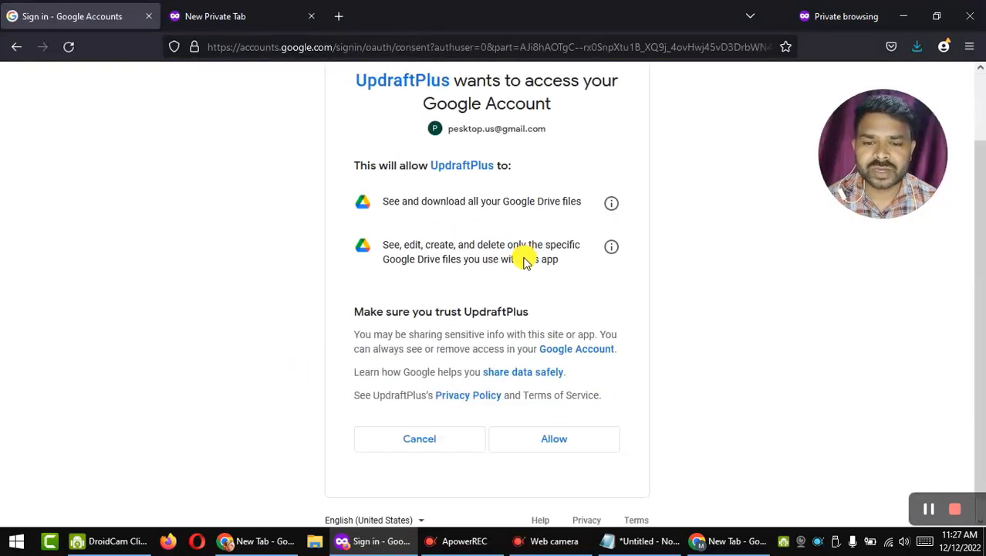
click(559, 425)
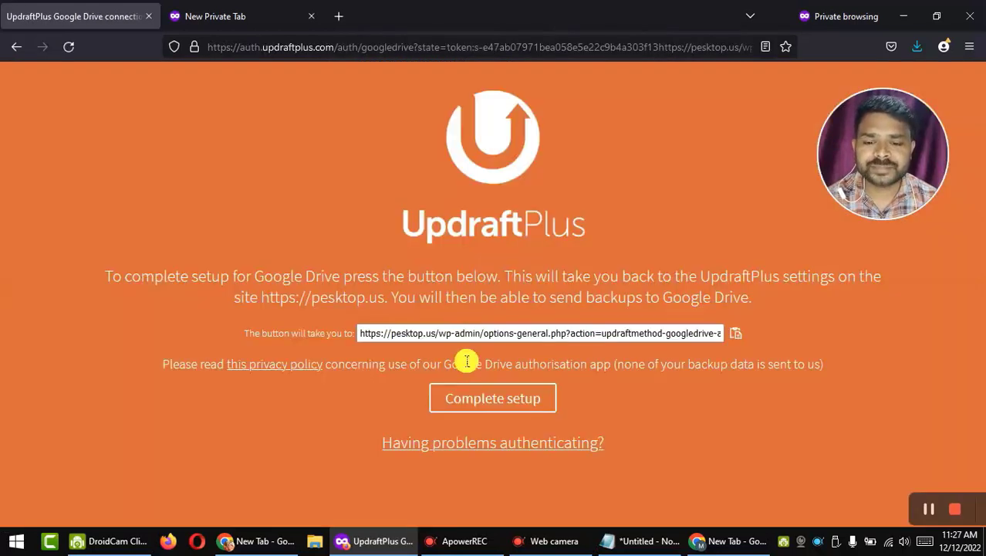
click(472, 401)
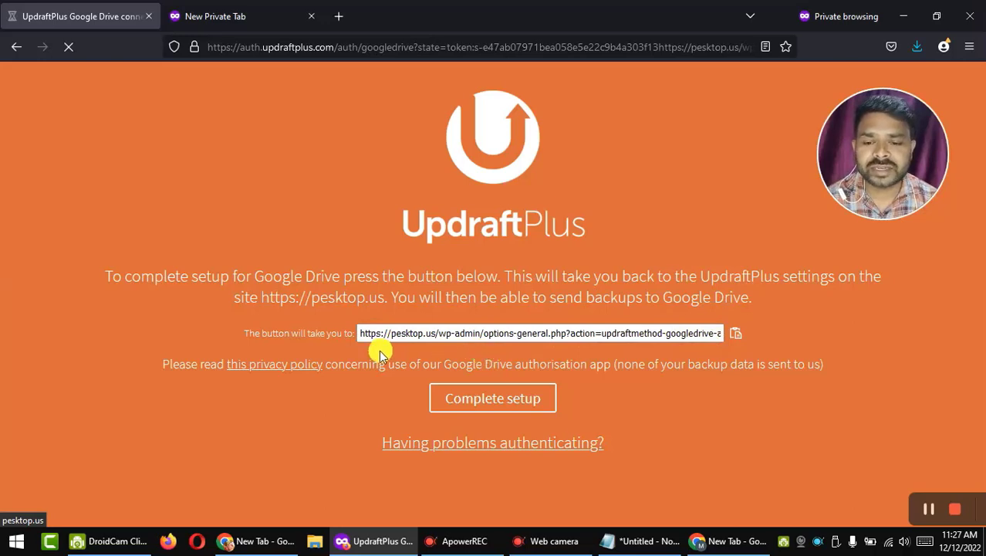
click(464, 406)
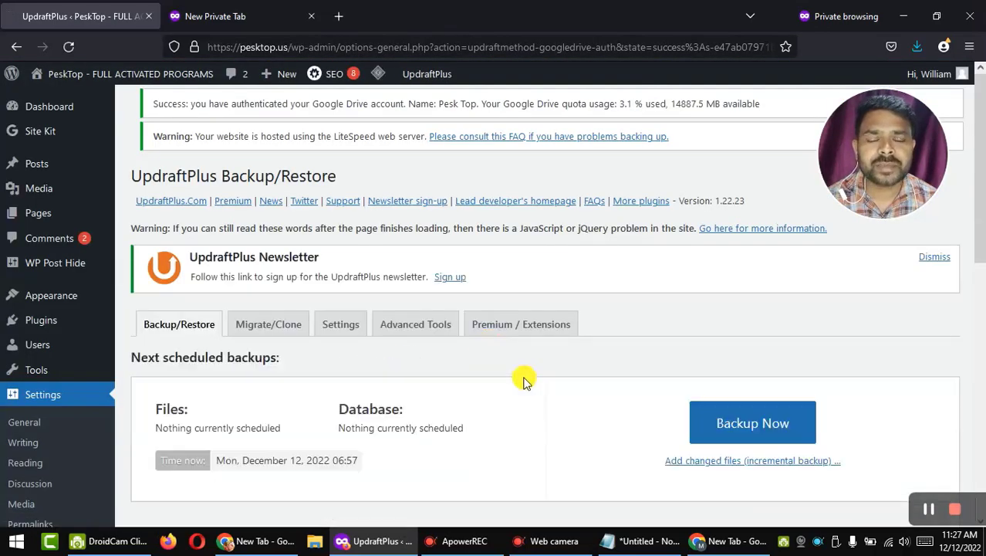
Review the Google Drive storage choice and the files included in the backup in the UpdraftPlus settings, and save the changes
scroll(523, 378, down, 5)
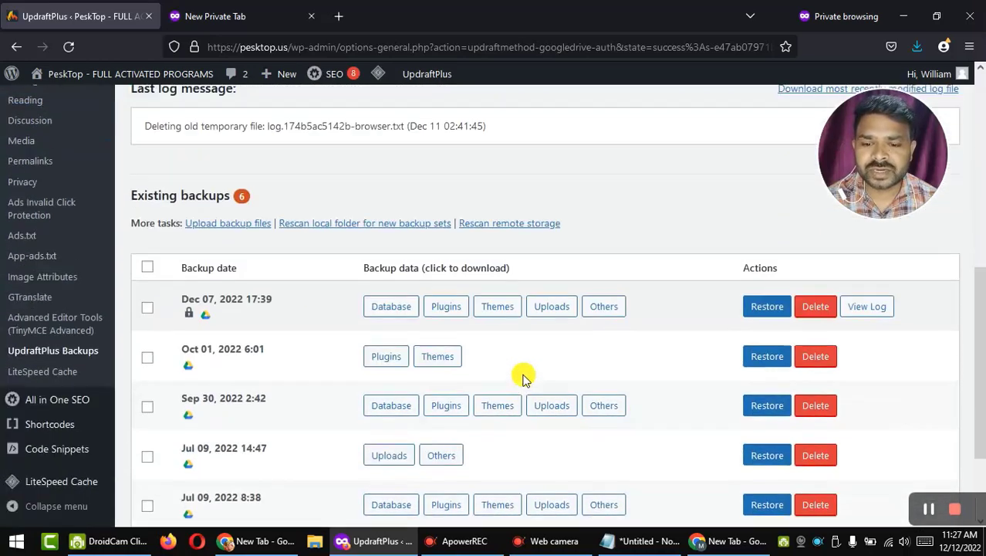
scroll(523, 378, up, 5)
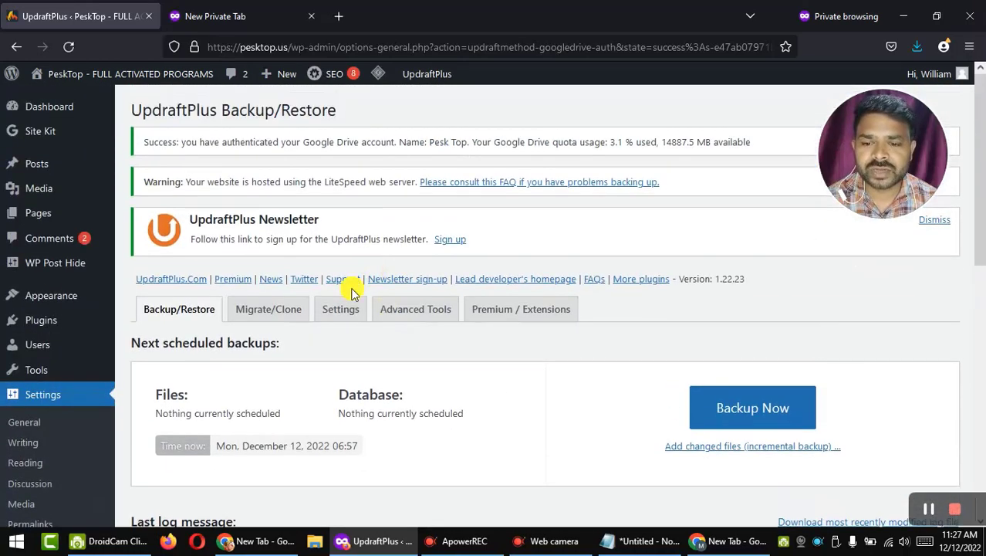
click(340, 309)
scroll(352, 324, down, 5)
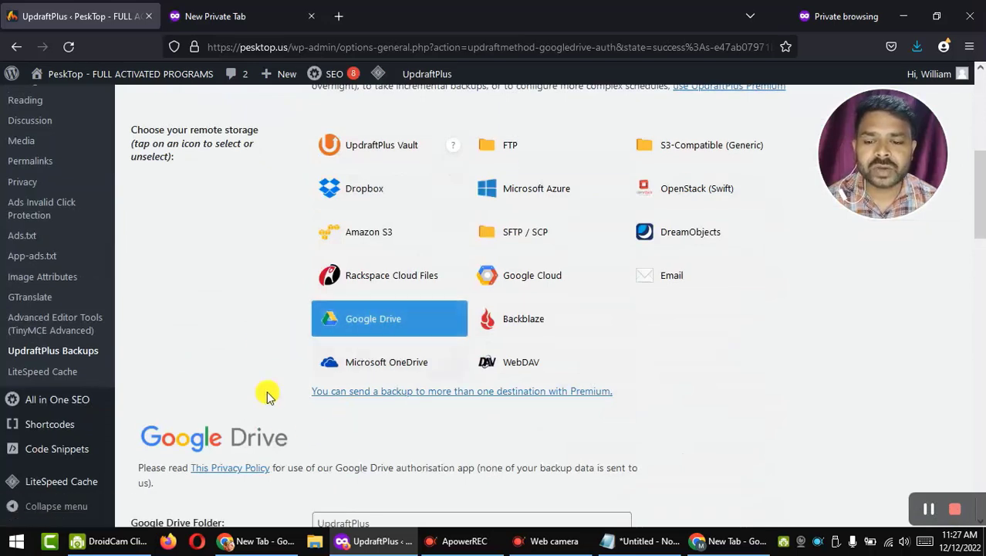
click(419, 320)
click(418, 319)
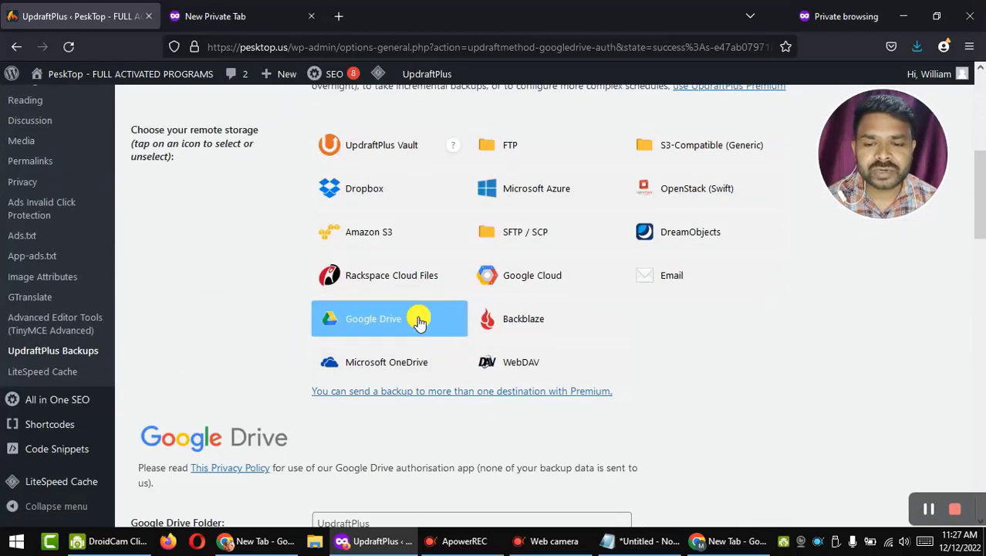
scroll(367, 337, down, 2)
scroll(367, 337, down, 6)
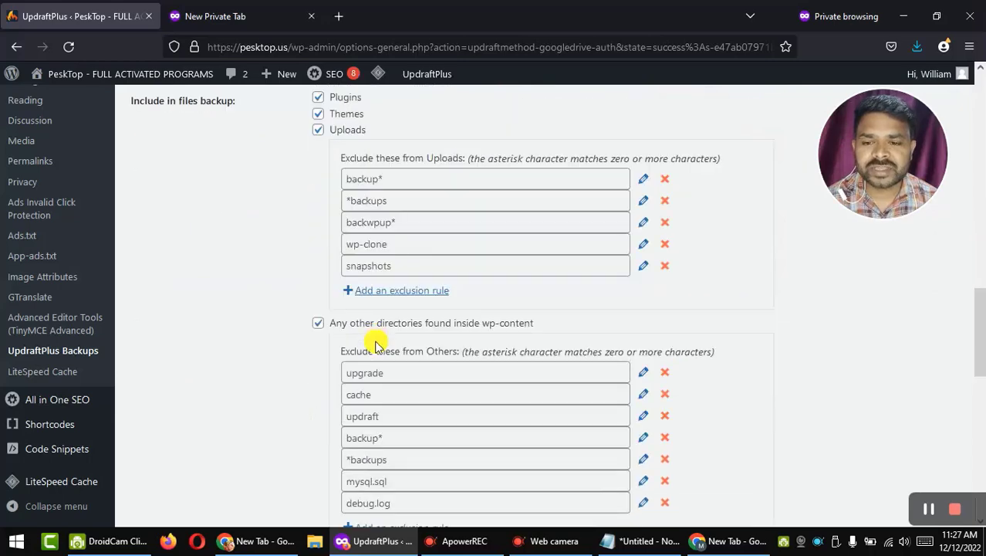
scroll(378, 343, up, 2)
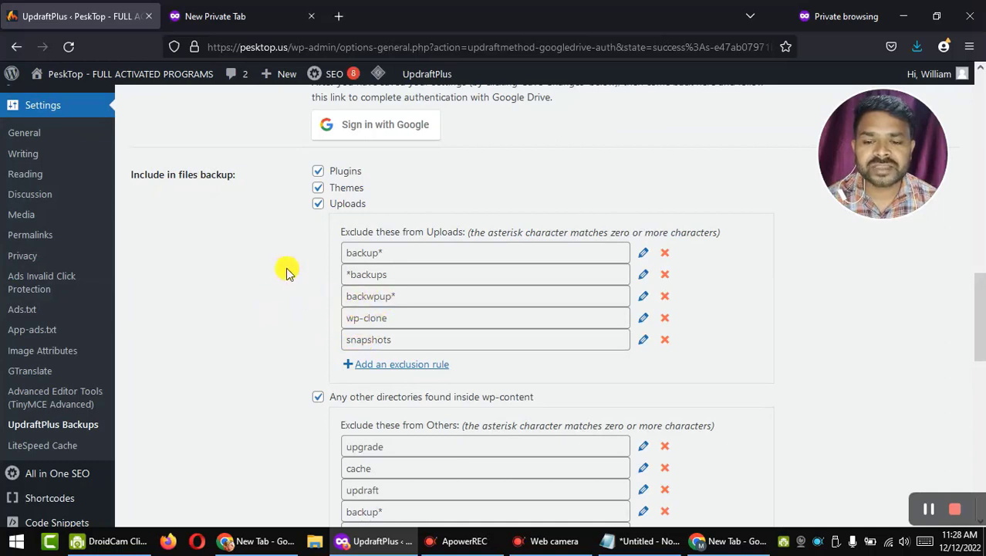
scroll(320, 363, down, 2)
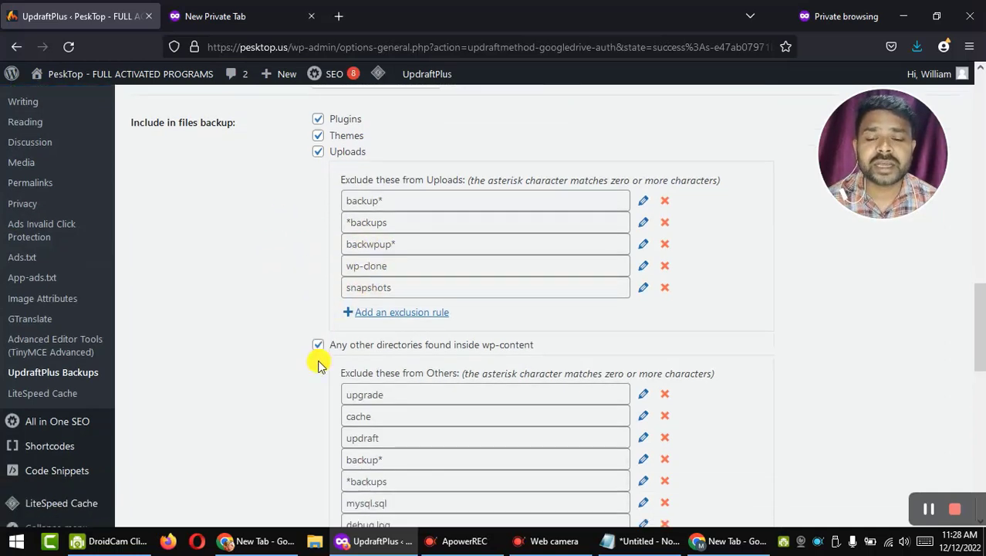
scroll(332, 333, down, 6)
scroll(332, 333, down, 8)
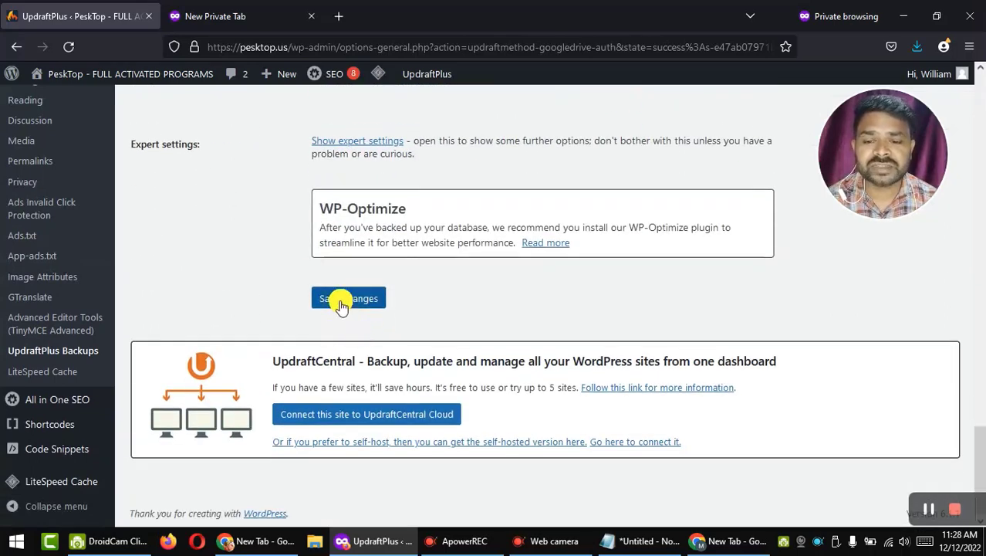
click(348, 299)
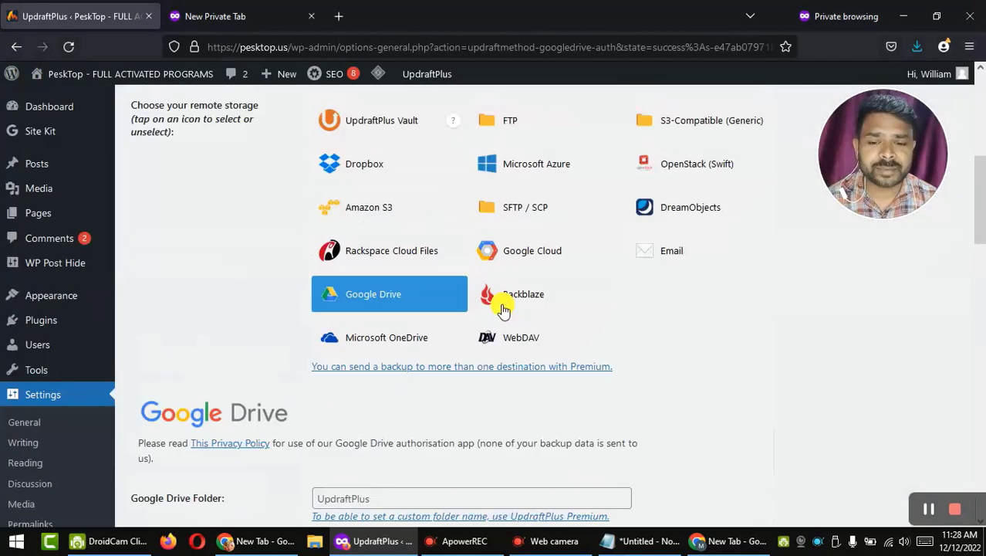
Return to the UpdraftPlus backup and restore overview and examine the existing backups, especially the date of the Dec 07, 2022 one
scroll(492, 303, down, 3)
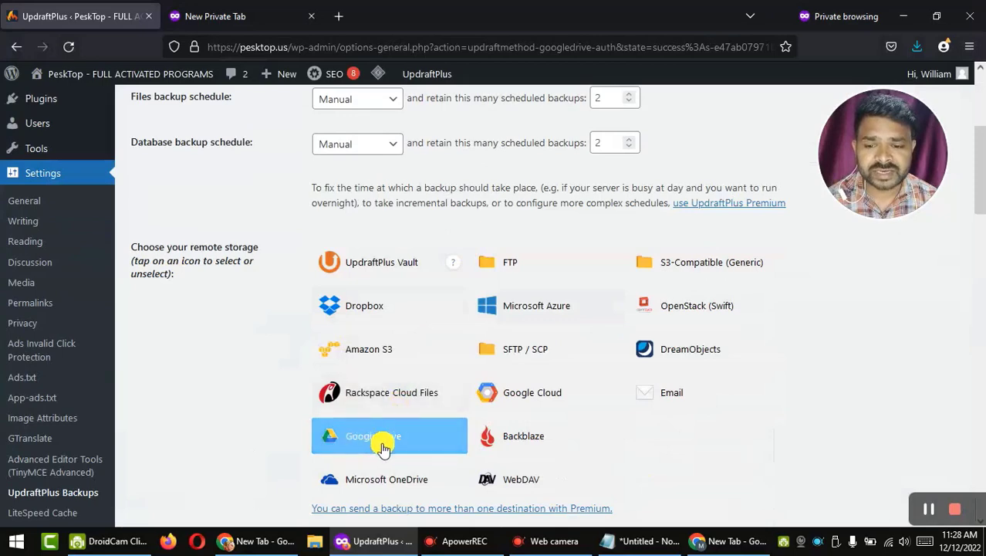
scroll(383, 438, down, 2)
scroll(408, 384, up, 5)
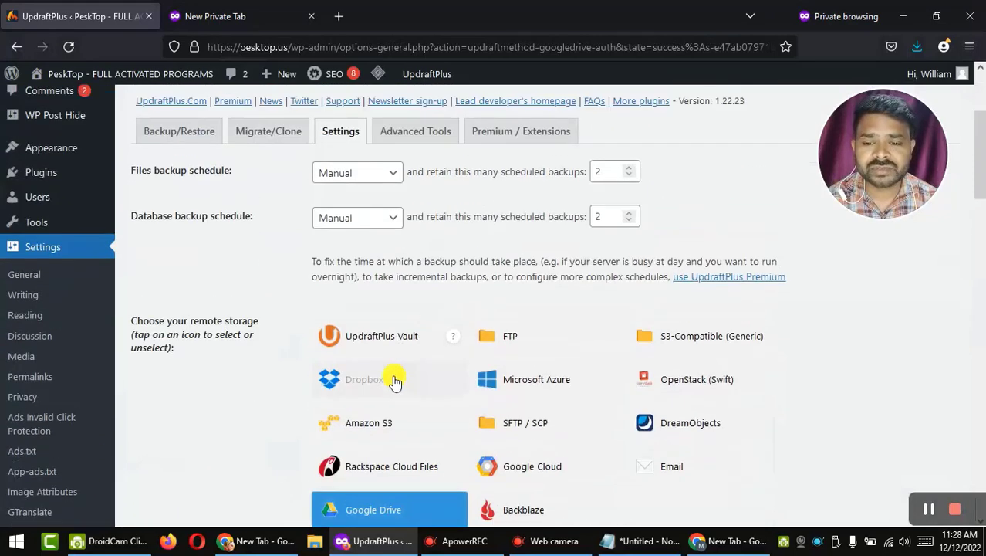
scroll(256, 267, up, 2)
click(165, 211)
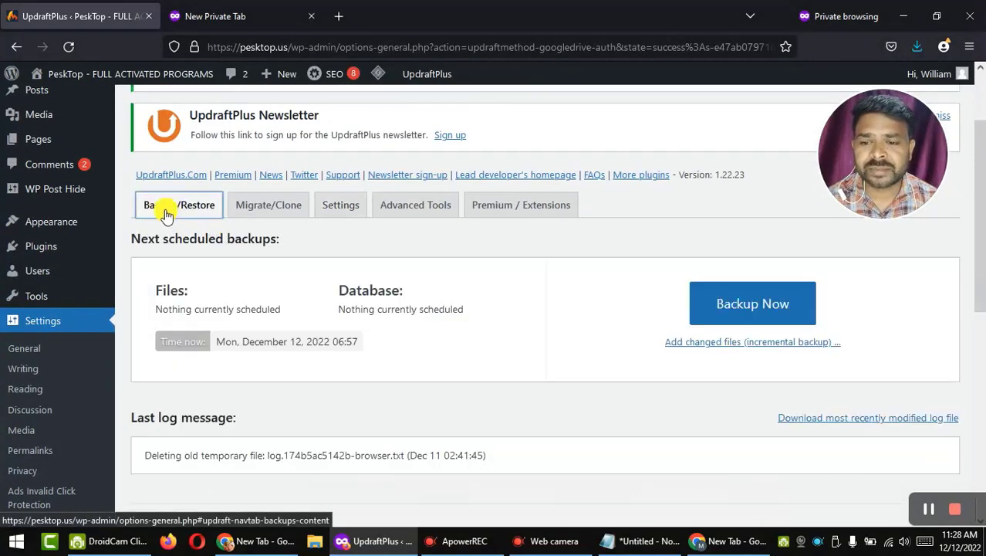
scroll(427, 351, down, 5)
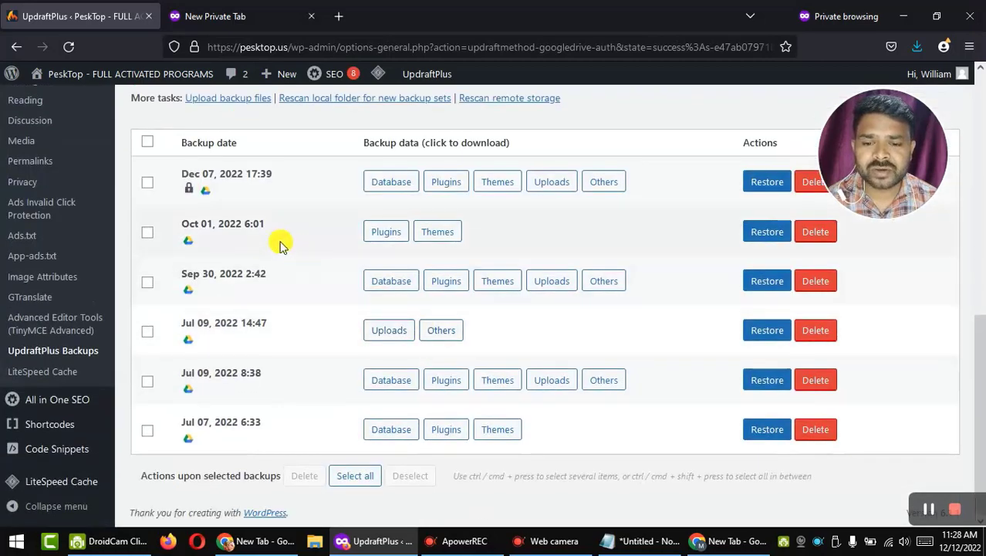
scroll(538, 422, up, 4)
scroll(749, 308, up, 1)
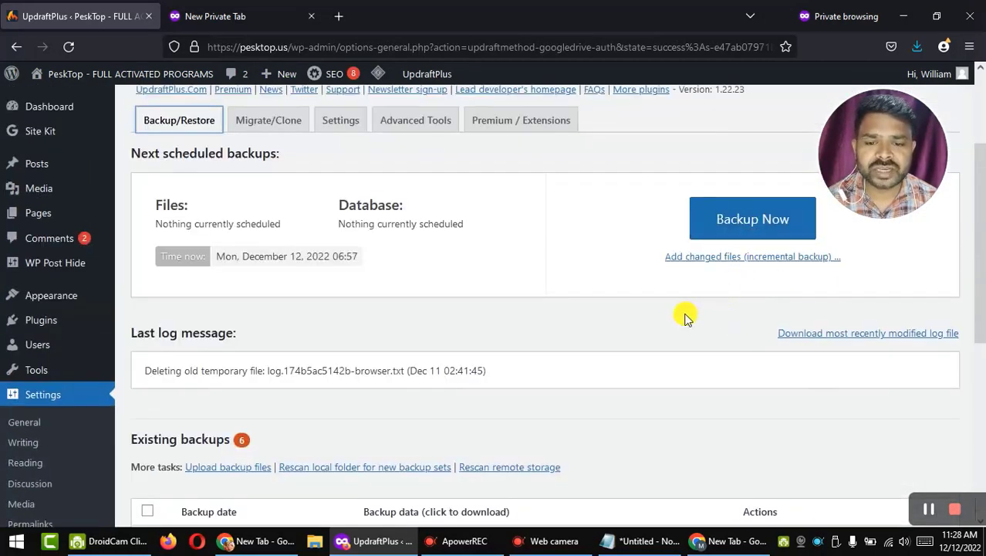
scroll(260, 433, down, 3)
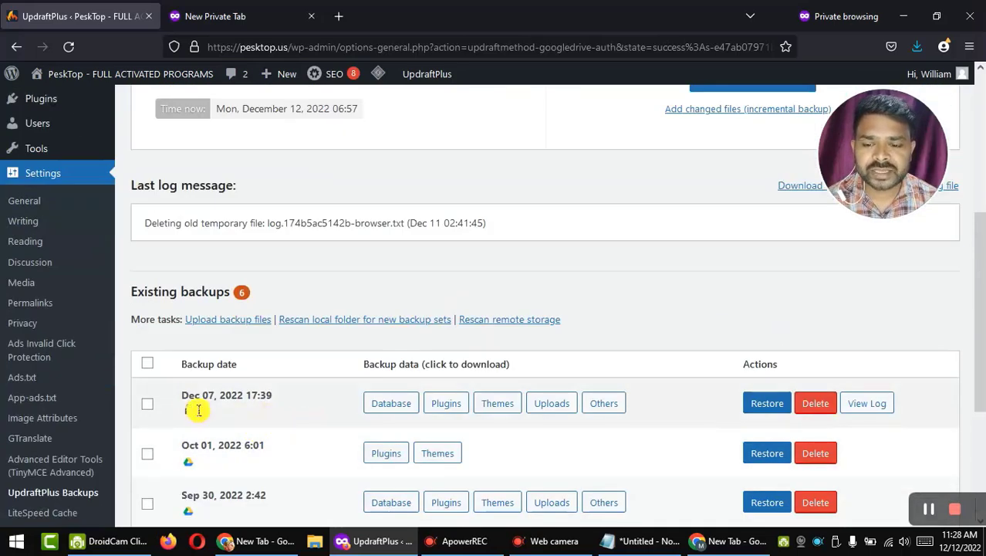
drag(183, 395, 222, 395)
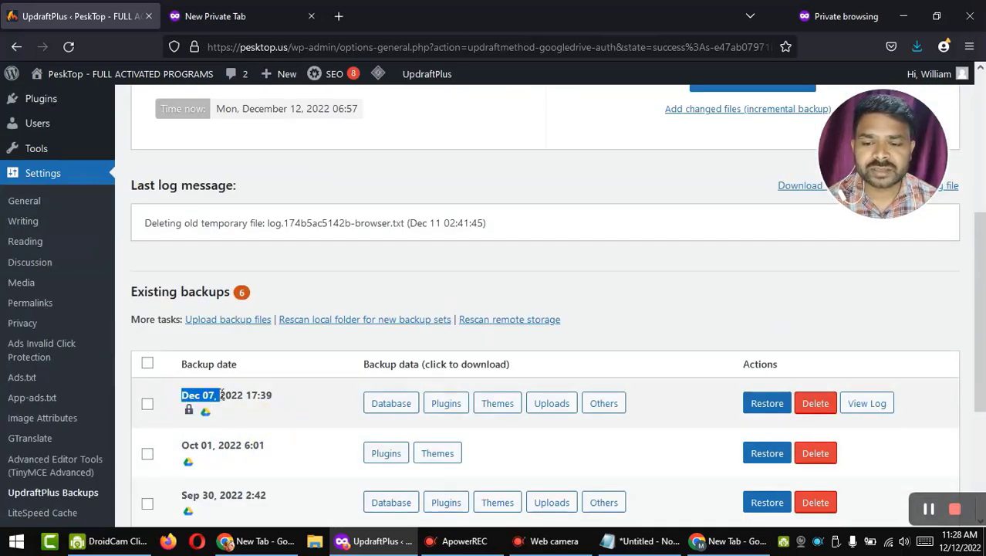
double_click(184, 394)
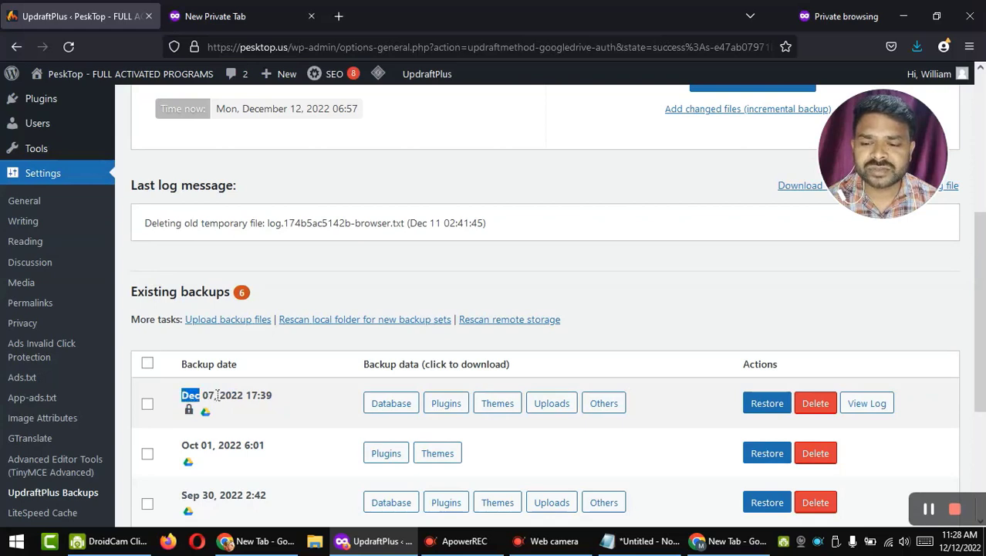
click(266, 394)
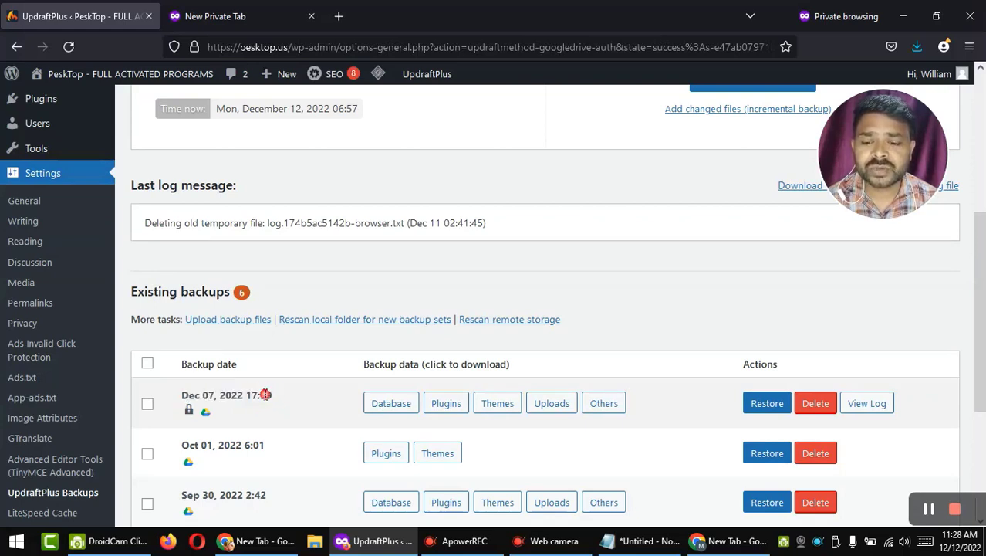
Start a new backup of the database and files to remote storage, allowing it to be deleted only manually
scroll(494, 386, up, 3)
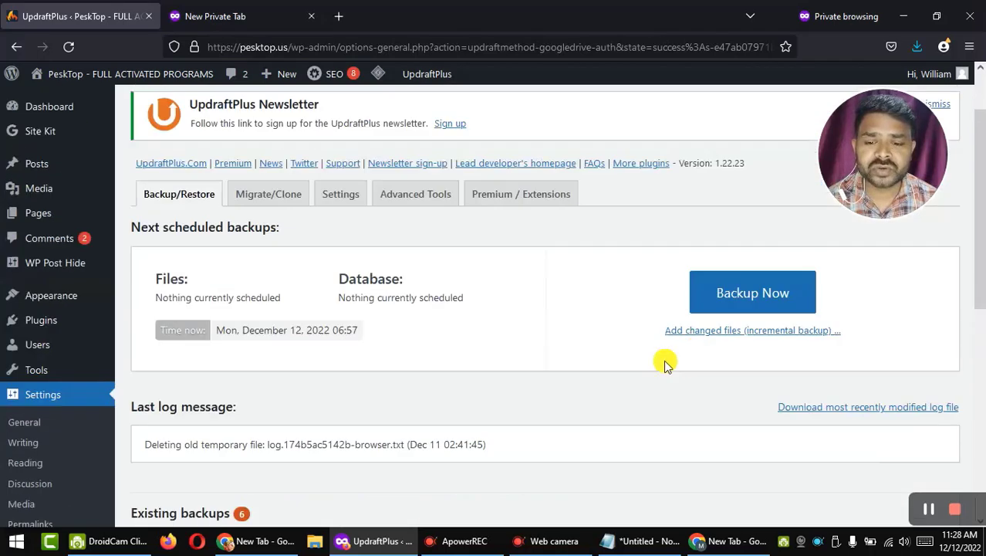
click(737, 299)
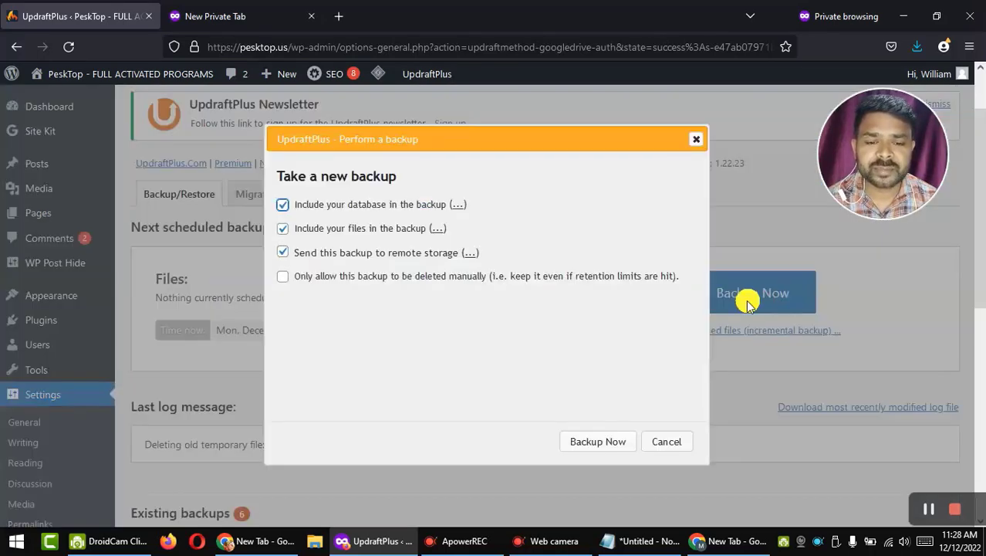
click(283, 277)
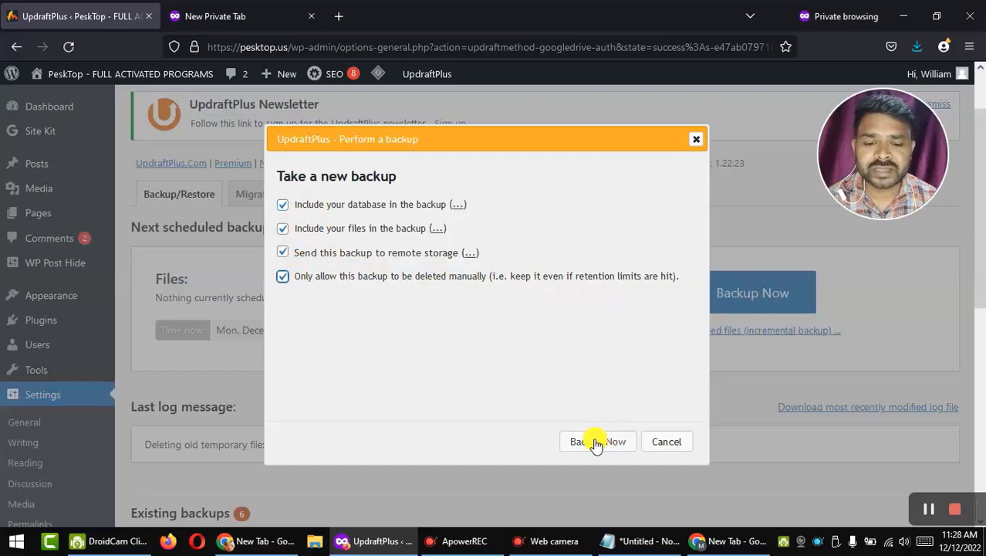
click(596, 443)
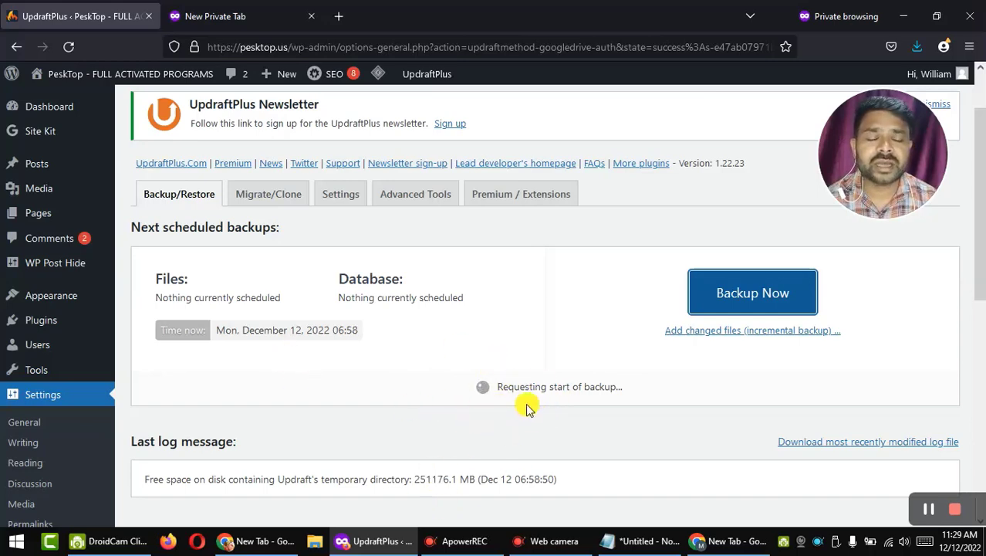
scroll(432, 409, down, 2)
scroll(231, 386, down, 2)
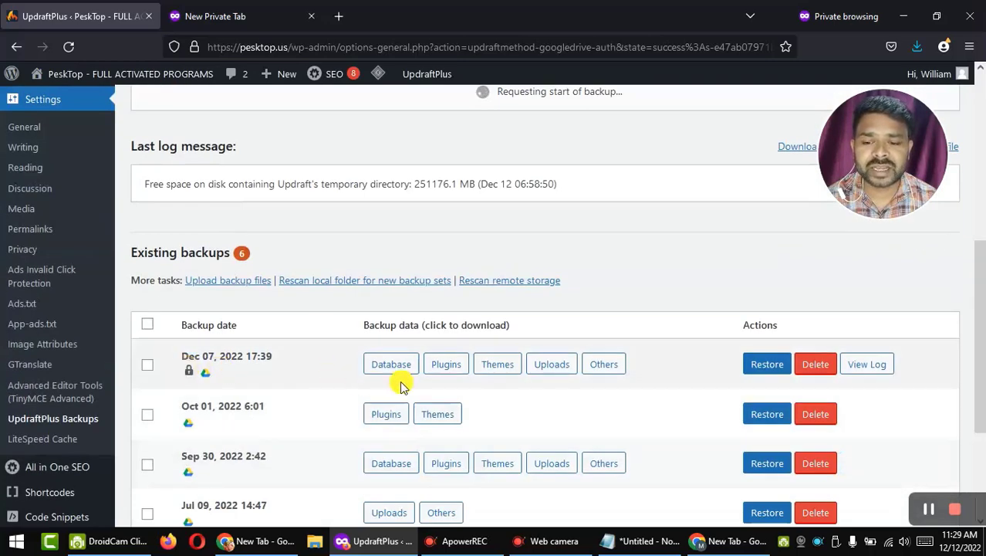
scroll(540, 390, up, 4)
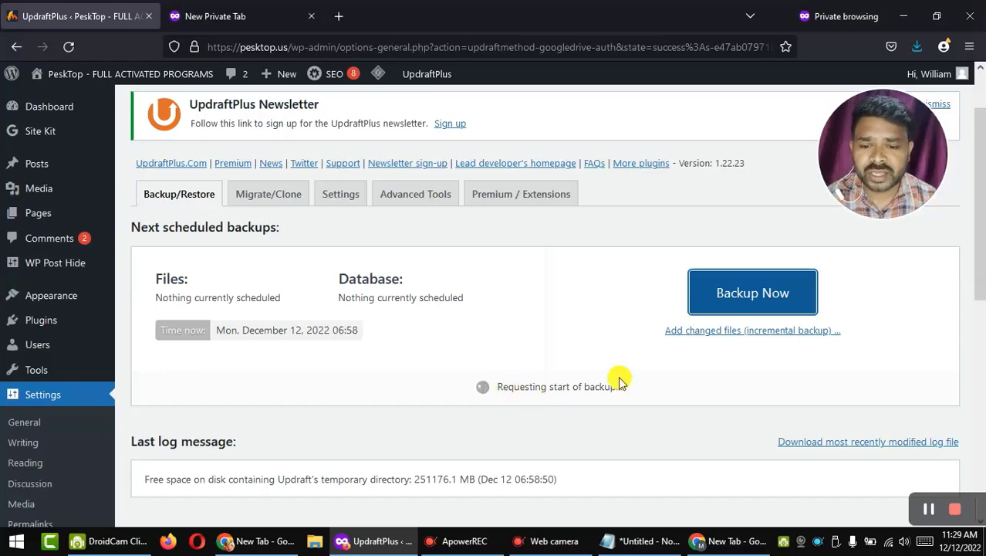
Close the UpdraftPlus page and search the web for "cloudflare"
click(149, 16)
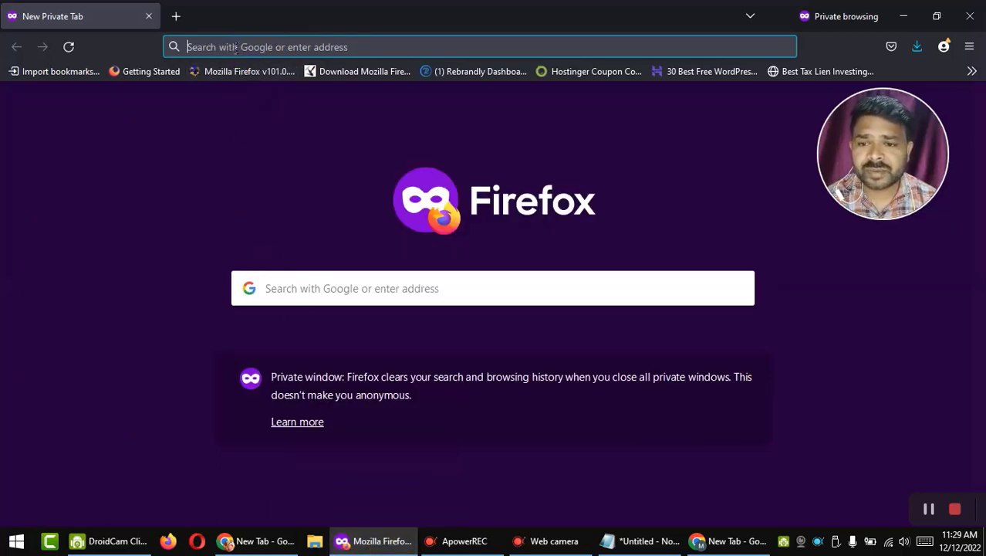
click(237, 47)
text(cloudf)
key(BackSpace)
text(l)
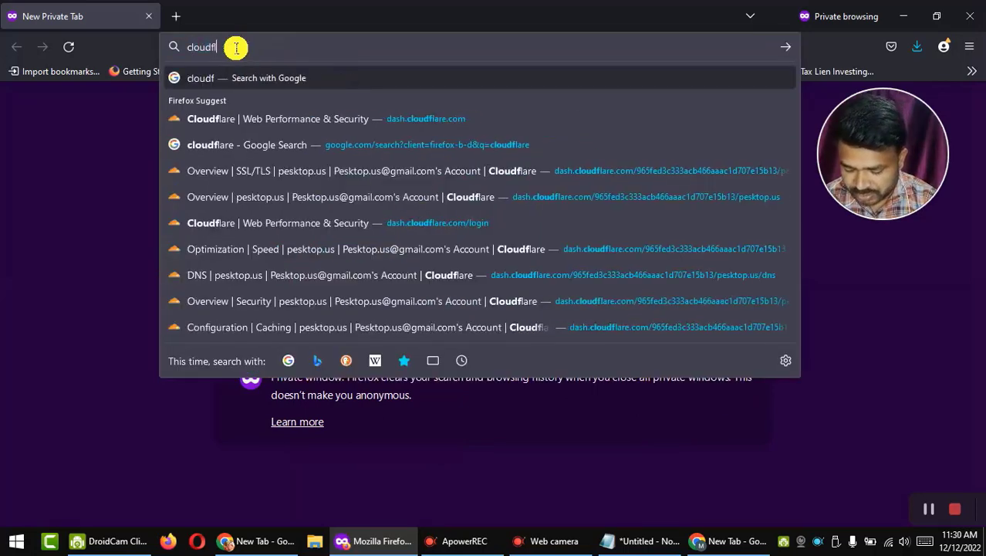
text(are)
key(Return)
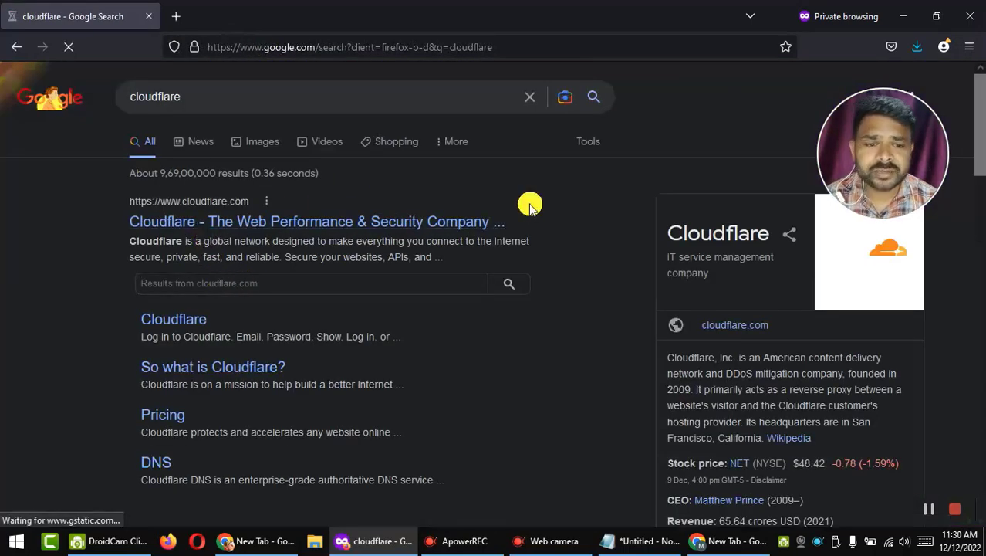
Open the Cloudflare website, go to the account dashboard and open the overview of the pesktop.us site
click(530, 207)
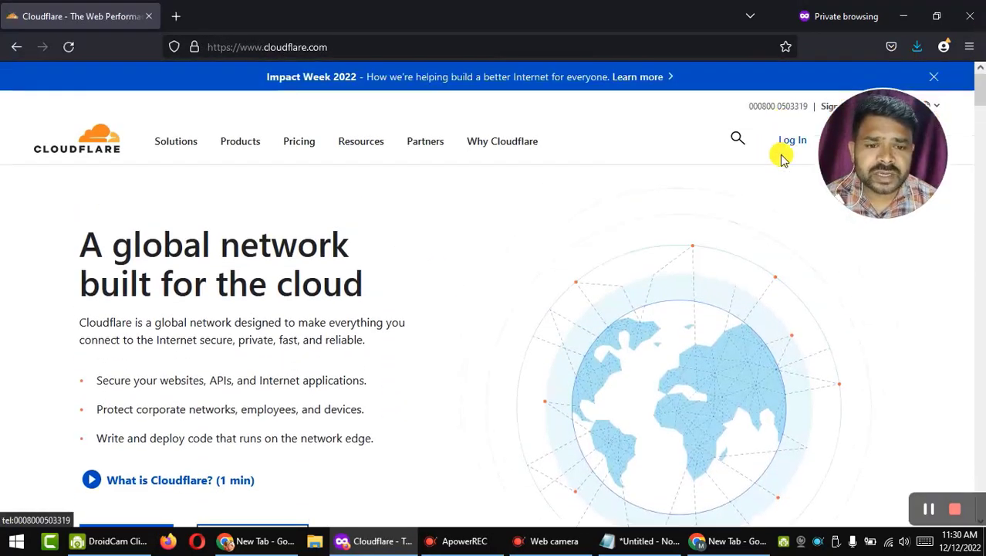
click(793, 143)
drag(878, 178, 911, 268)
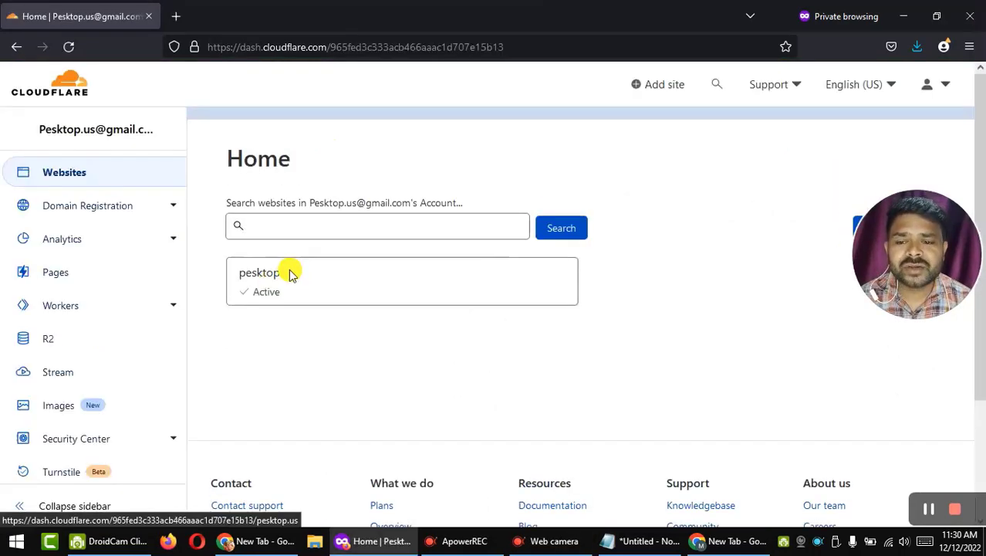
click(297, 338)
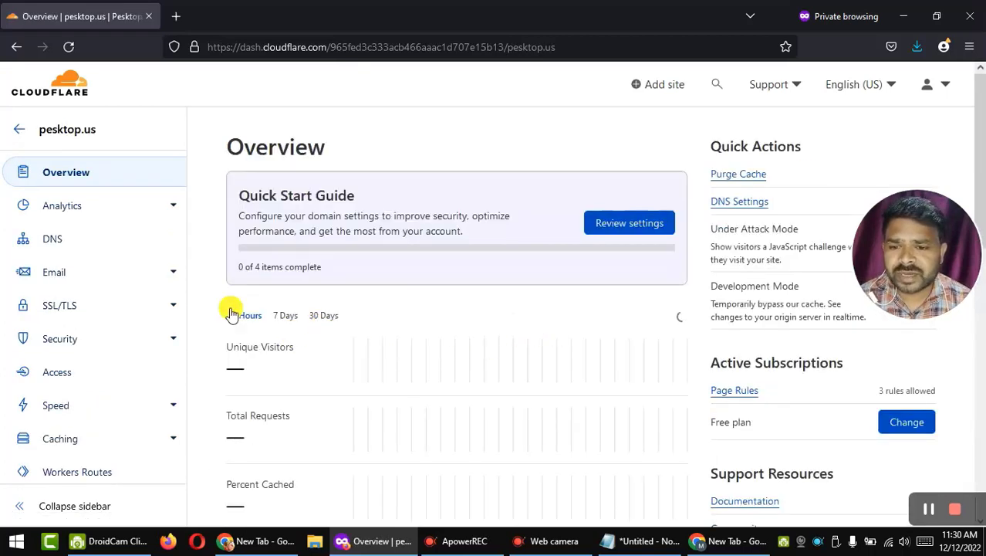
Open the DNS management of pesktop.us and examine the IP addresses in its A records
scroll(320, 349, down, 2)
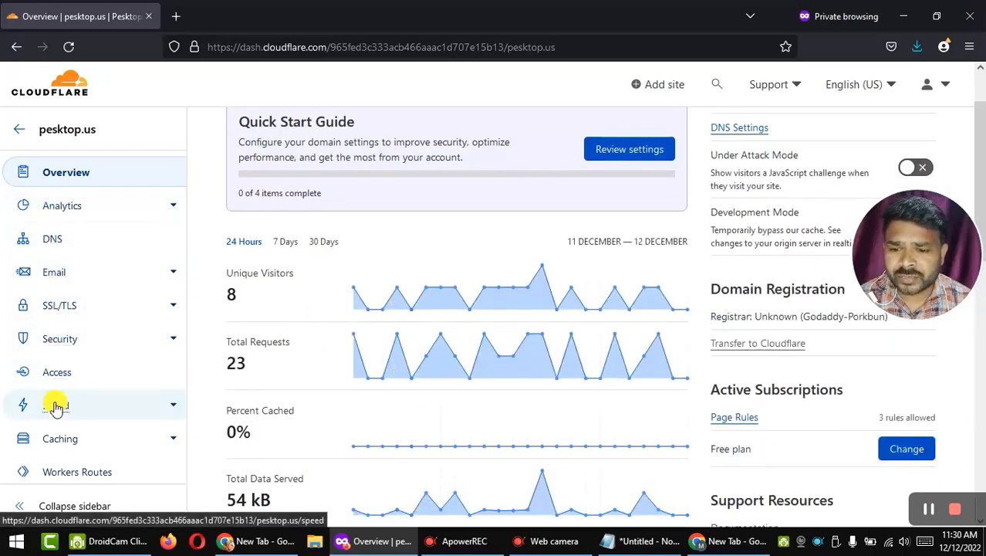
click(48, 241)
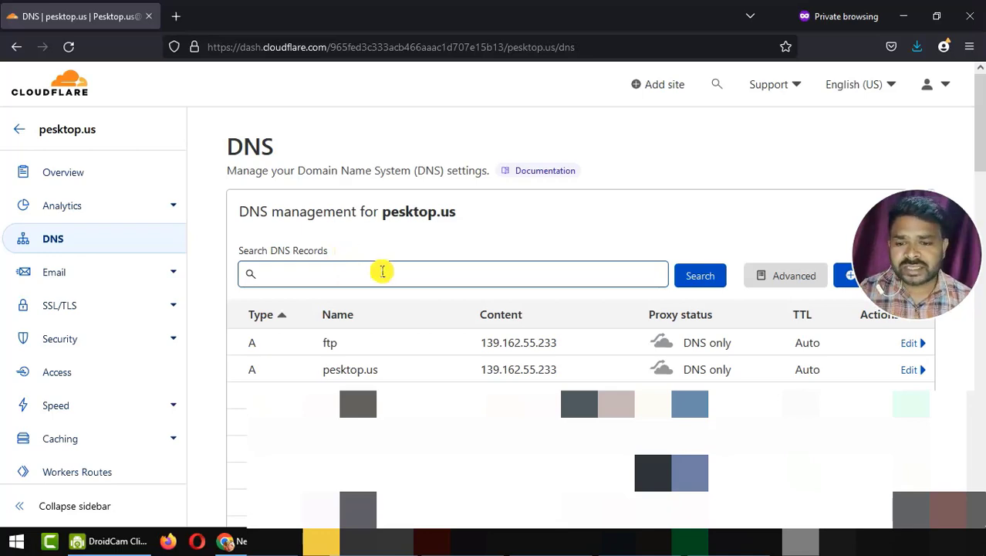
scroll(392, 285, down, 1)
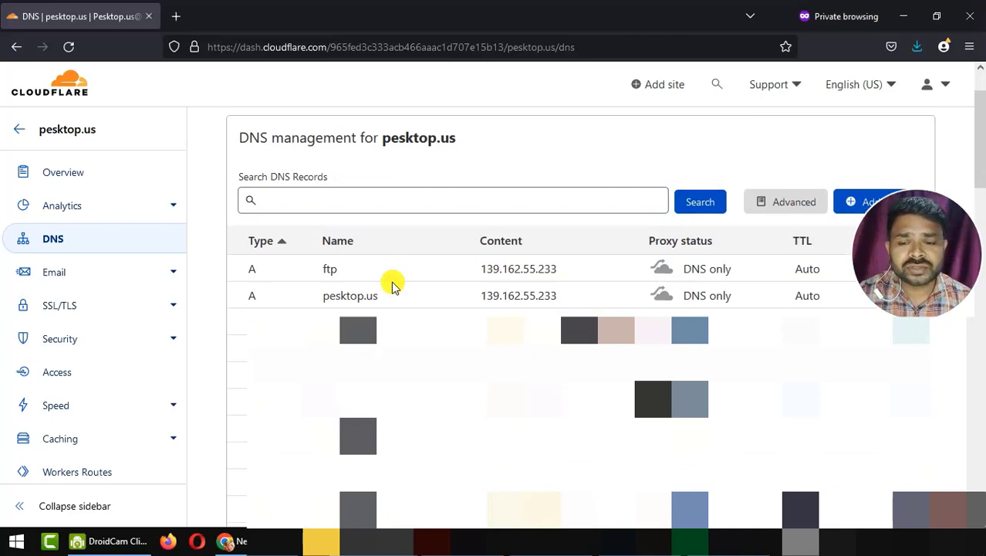
scroll(392, 284, down, 1)
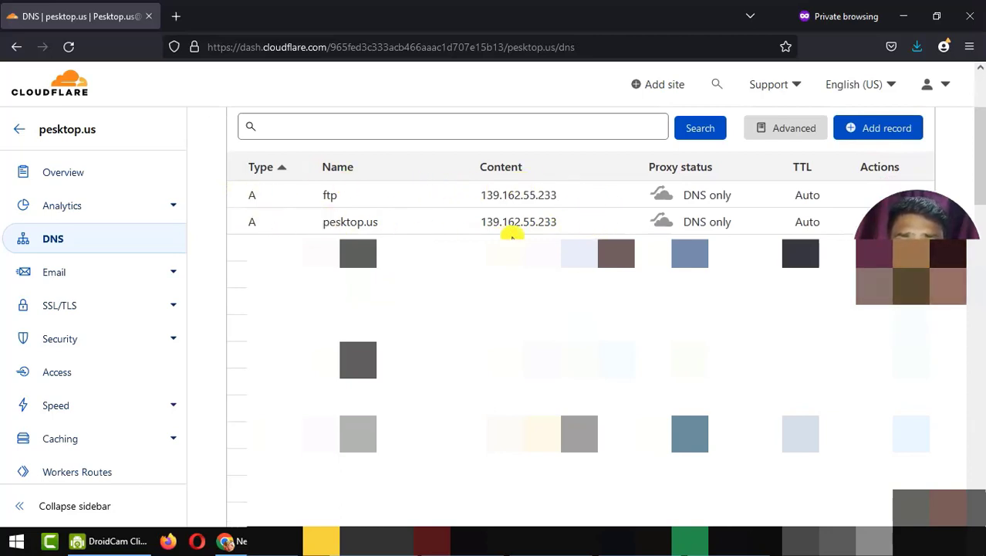
scroll(515, 231, down, 1)
scroll(515, 236, up, 2)
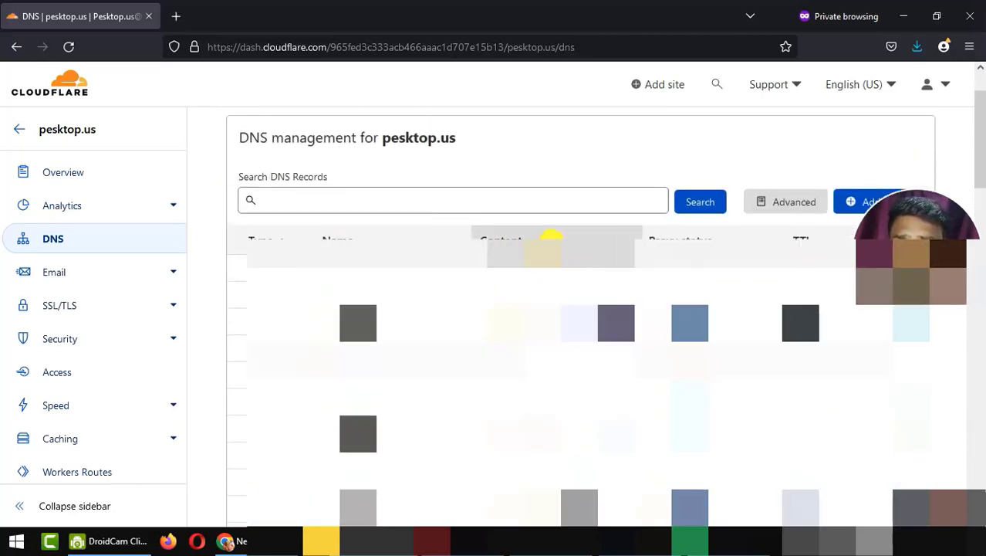
Switch to Google Chrome and open the hosting provider's site ambitionhost.in to reach its client area
click(176, 16)
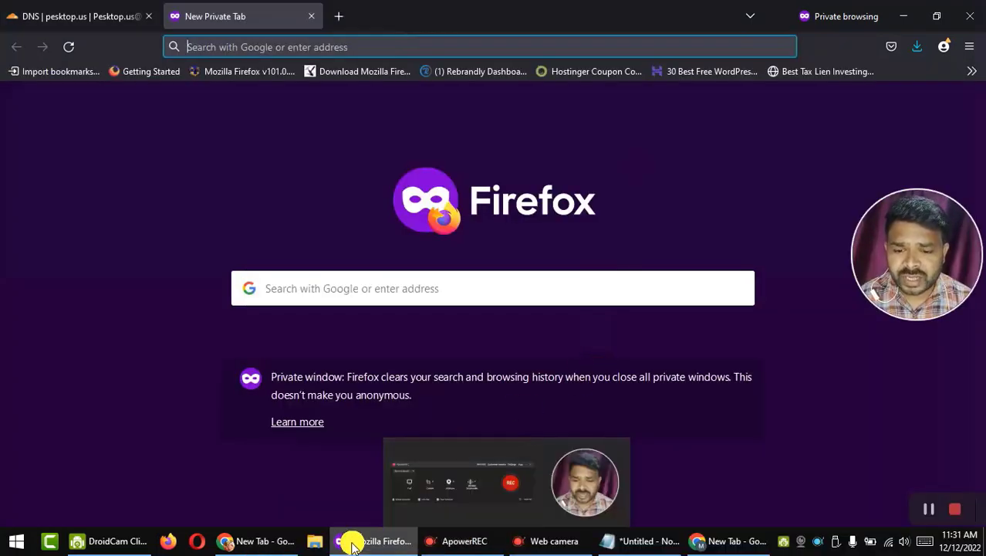
click(245, 540)
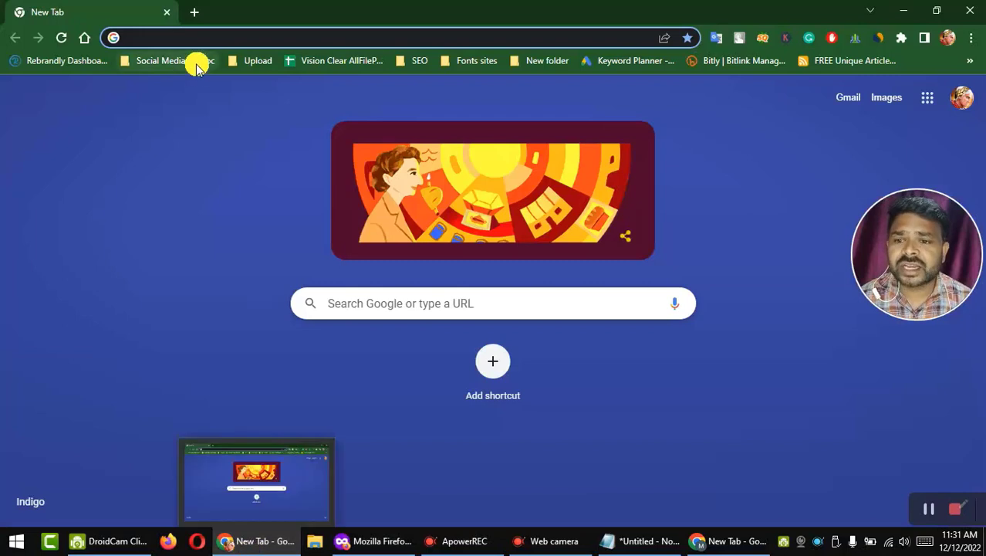
text(ambitionhost.in)
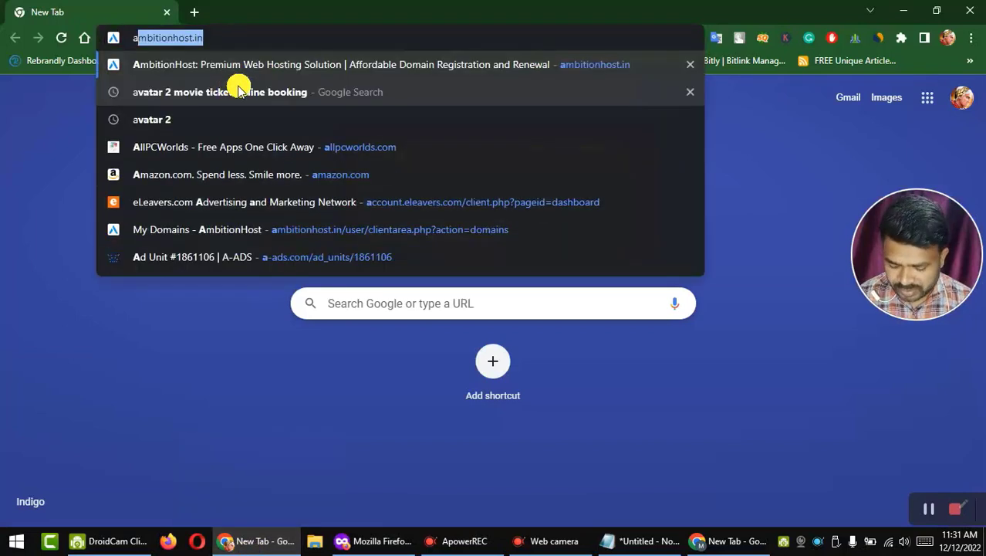
key(Return)
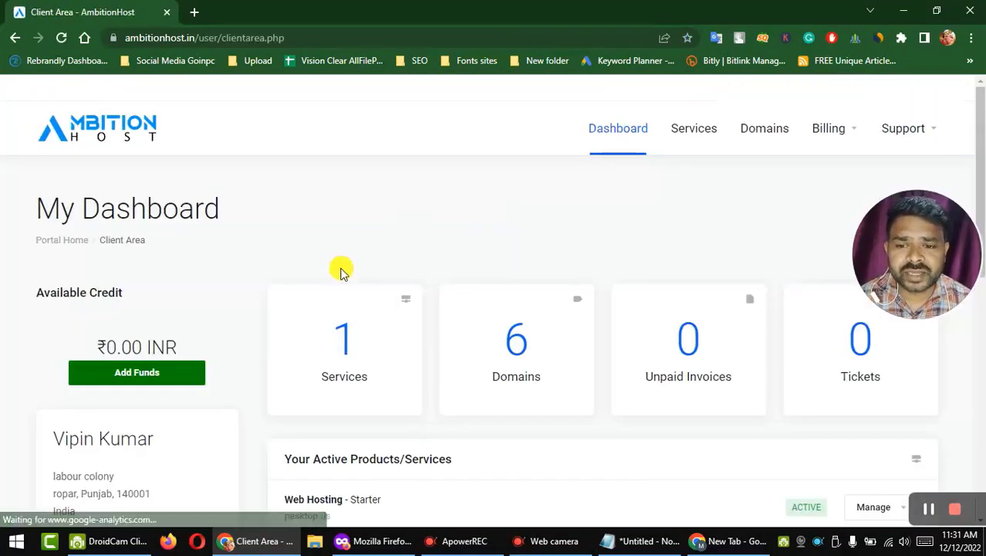
Open the details of the pesktop.us hosting service and log in to its cPanel
scroll(342, 266, down, 1)
click(517, 265)
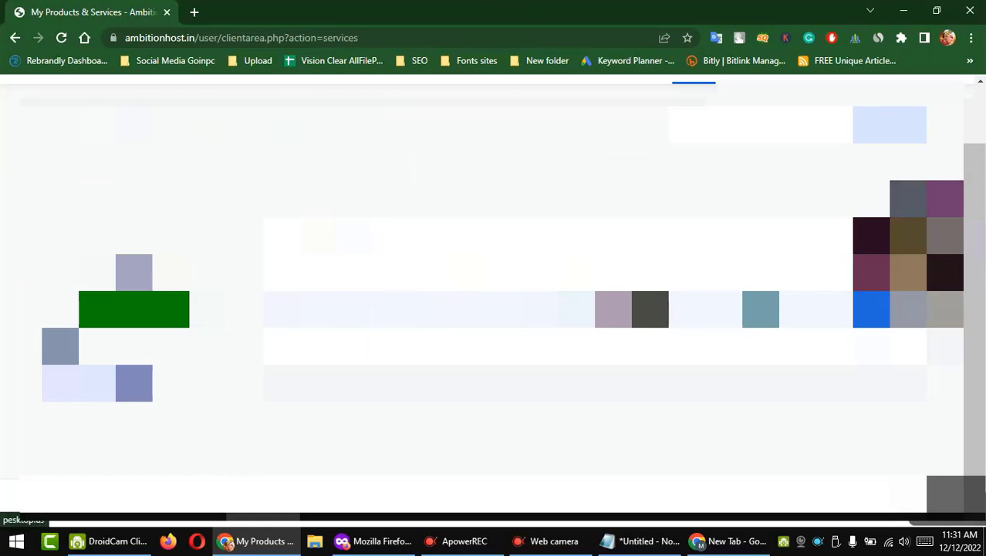
click(400, 337)
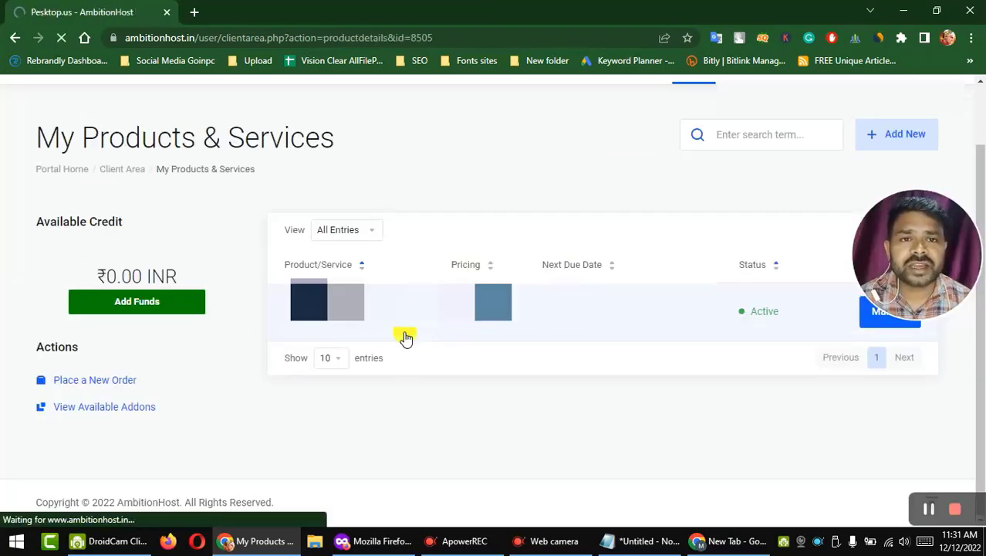
scroll(400, 337, down, 3)
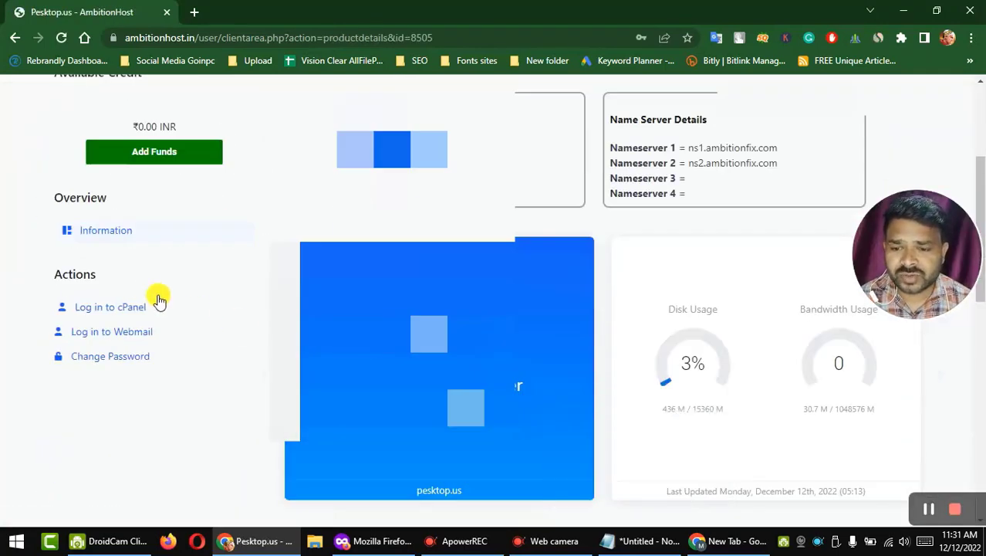
click(122, 307)
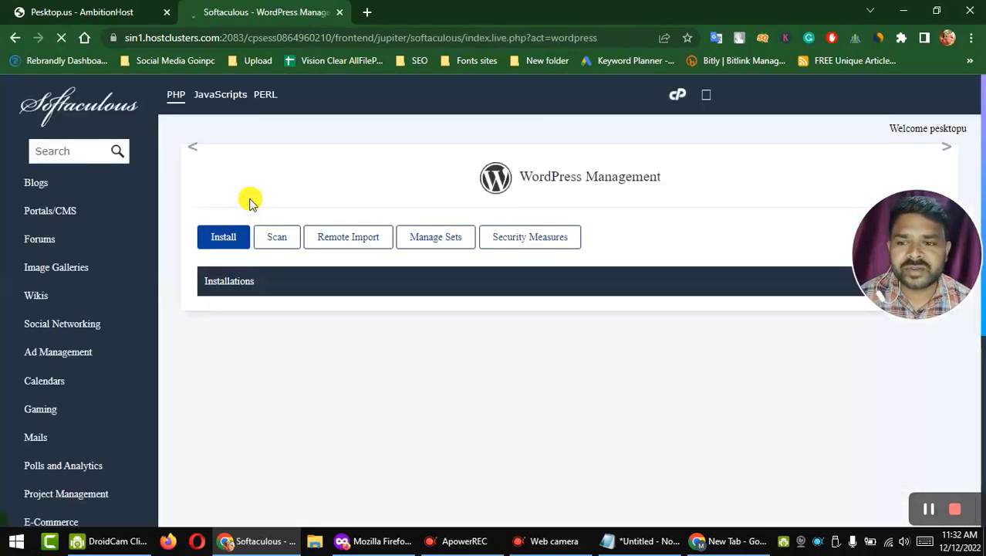
Uninstall the pesktop.us WordPress installation in Softaculous and confirm its irreversible removal
scroll(352, 317, down, 1)
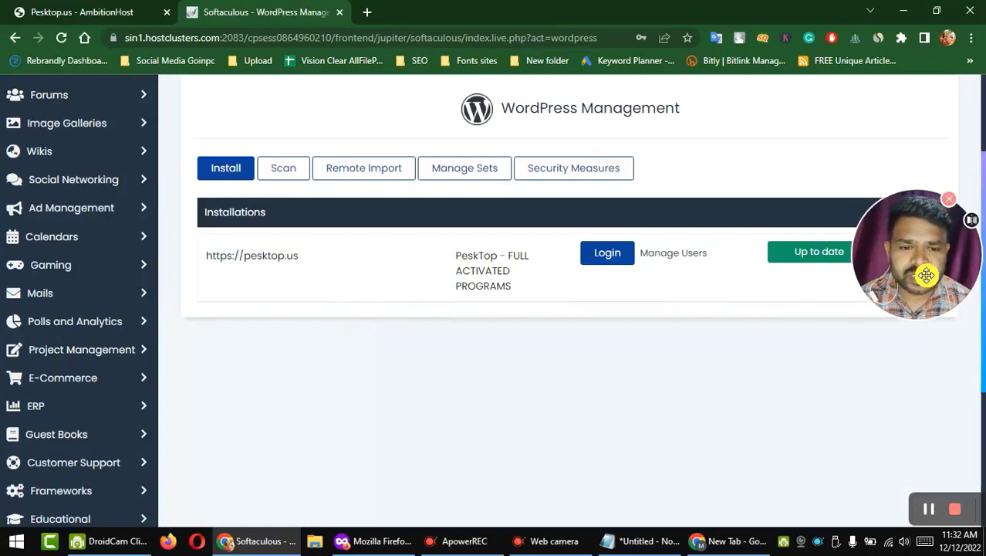
click(885, 284)
scroll(880, 299, down, 4)
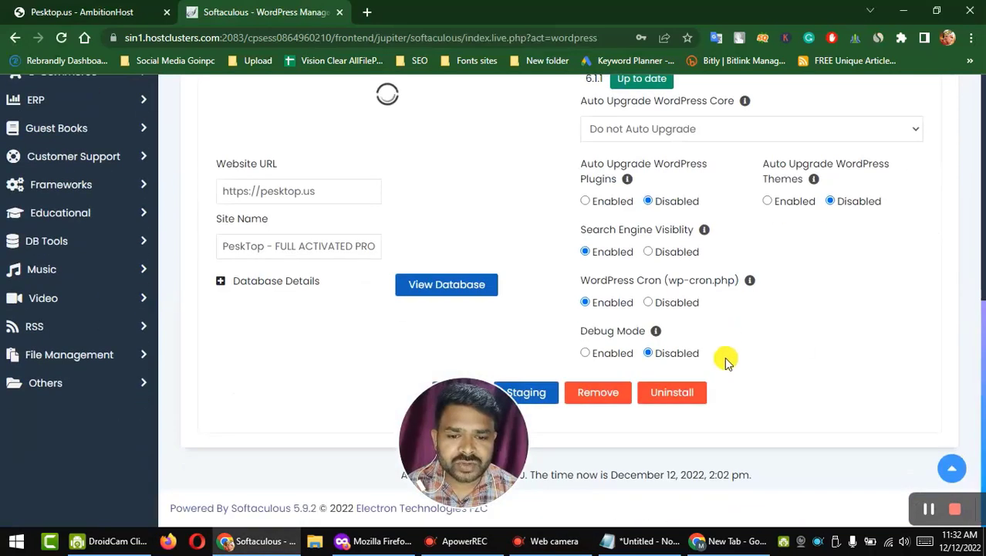
click(667, 395)
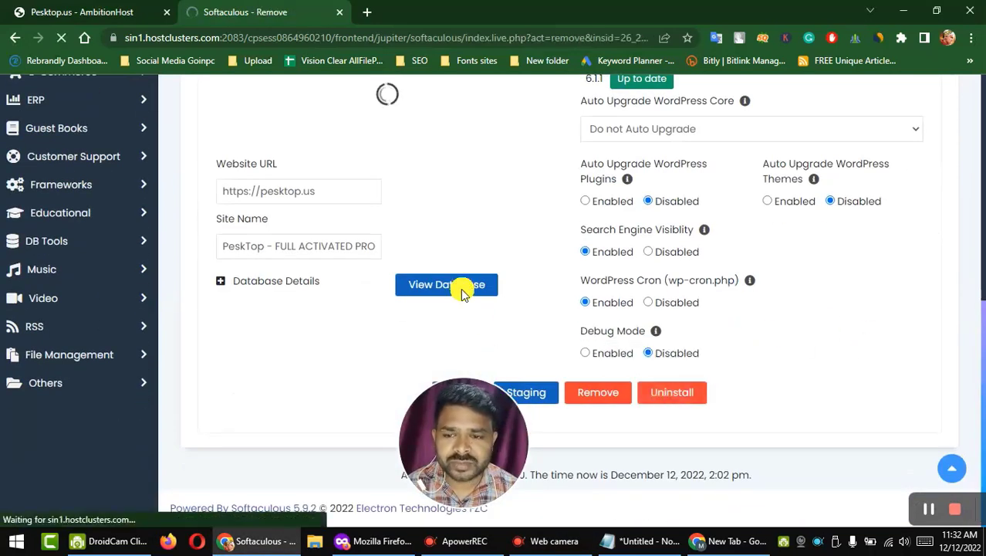
scroll(278, 281, down, 6)
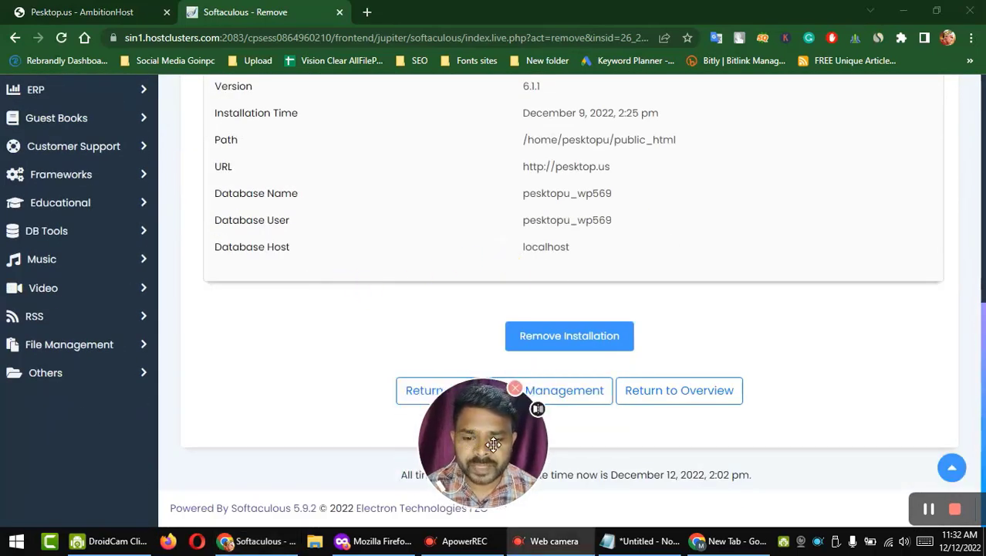
click(556, 338)
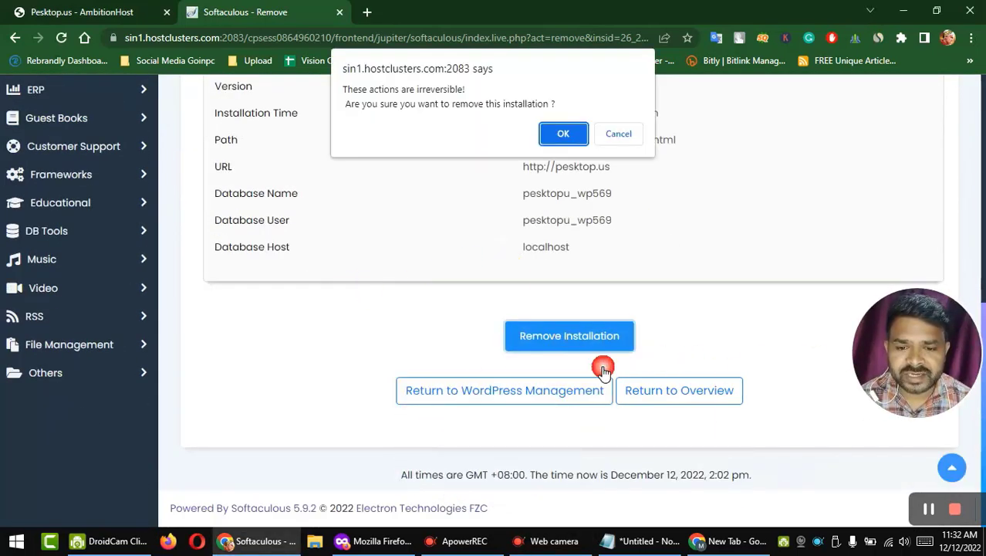
click(561, 138)
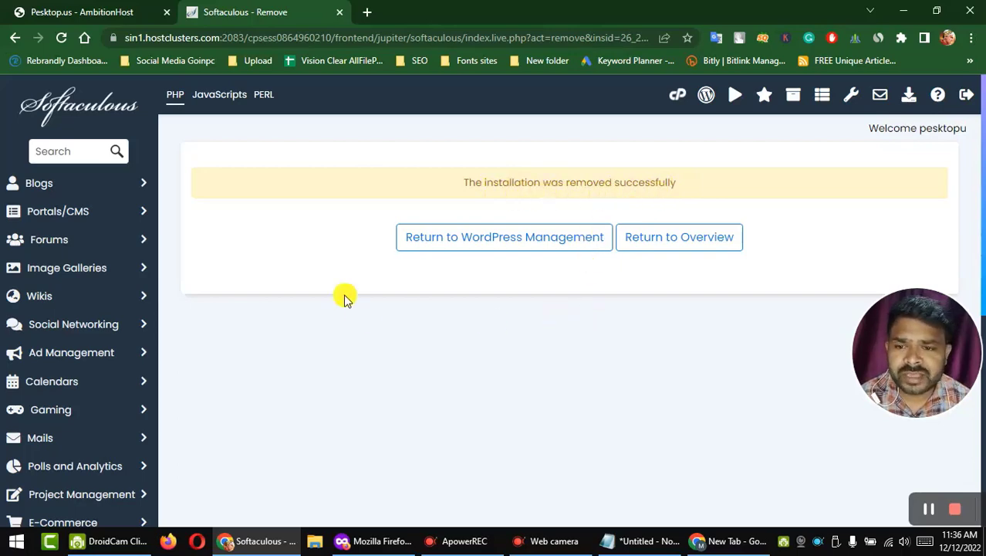
click(386, 543)
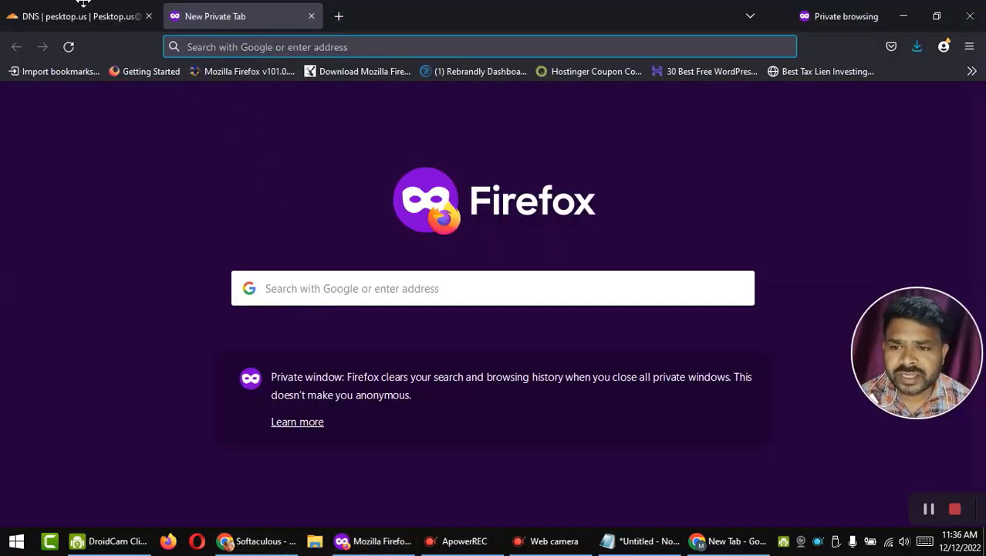
click(338, 17)
click(276, 46)
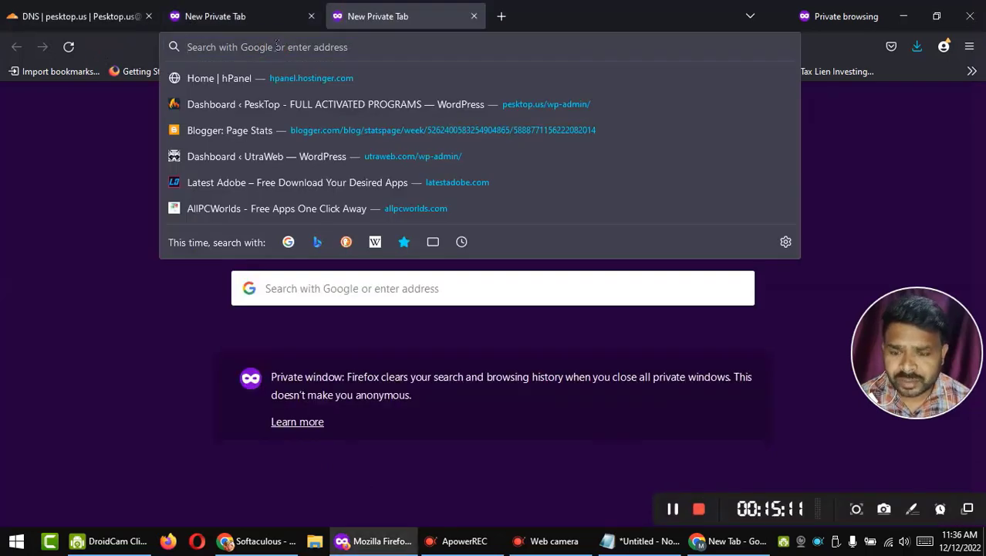
text(ps://pesktop.us)
key(Return)
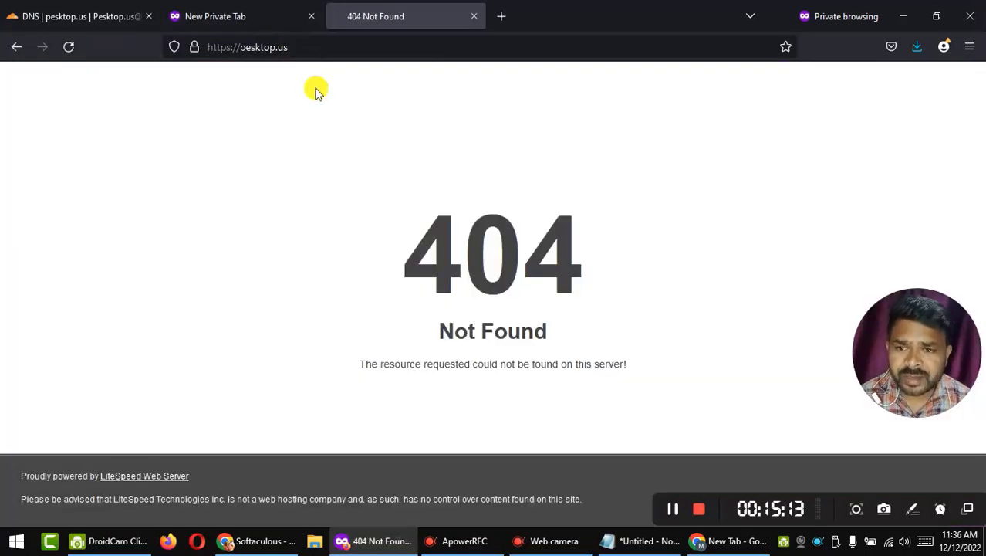
click(473, 17)
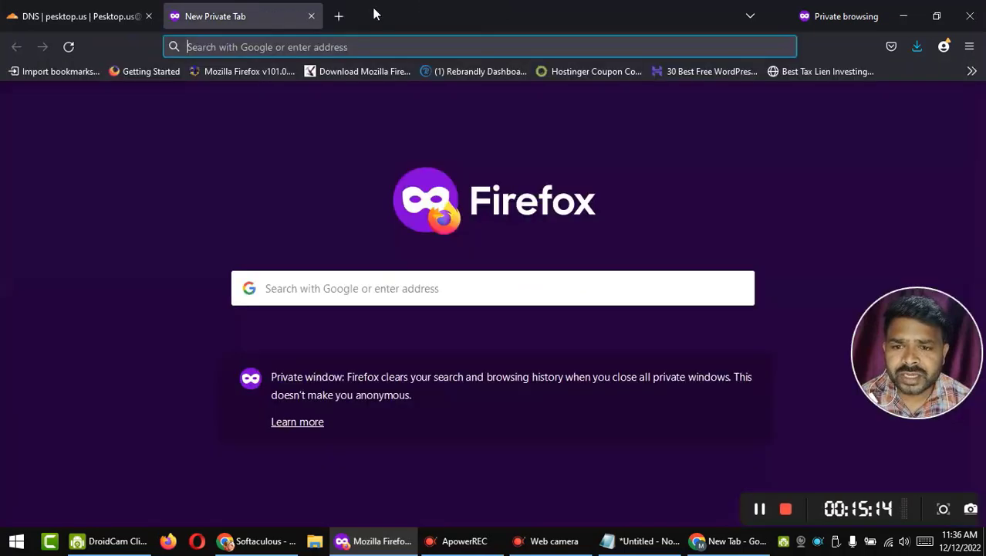
Switch back to Google Chrome, return to the cPanel tools and open the Domains page
click(360, 545)
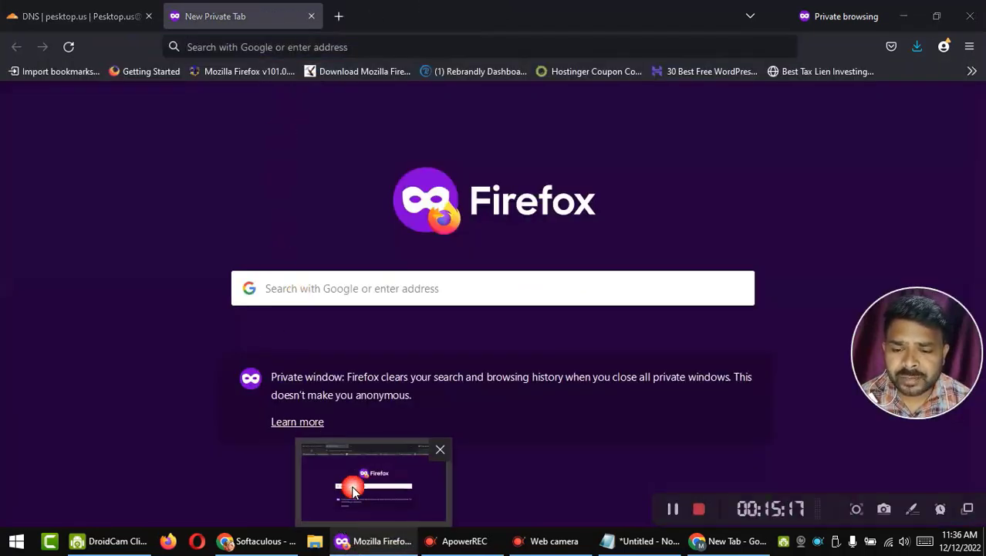
click(247, 544)
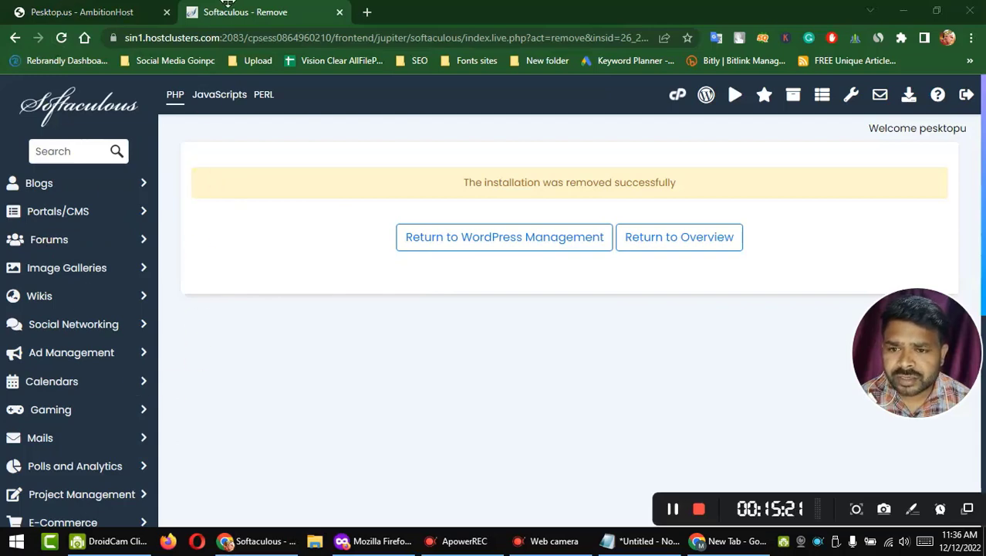
click(10, 38)
scroll(403, 403, down, 5)
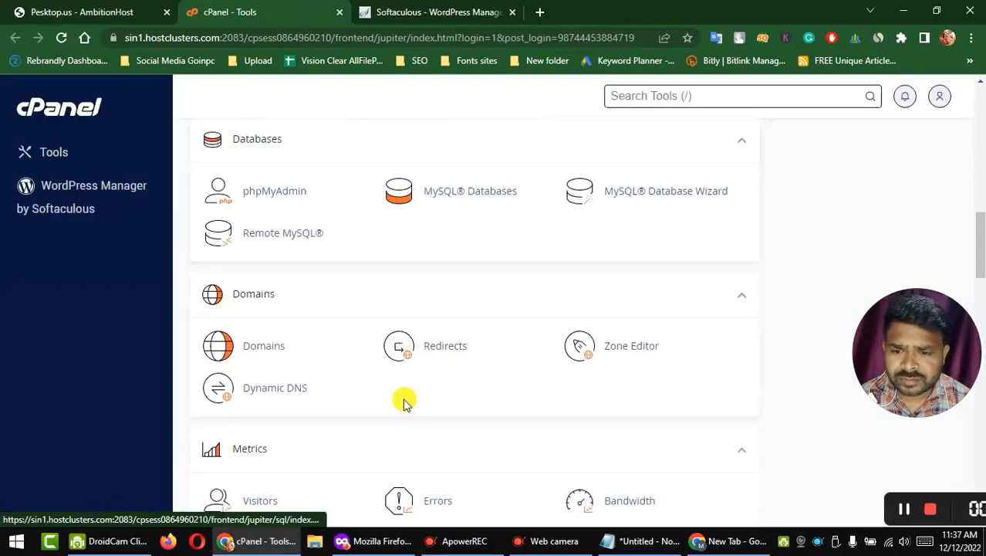
click(280, 349)
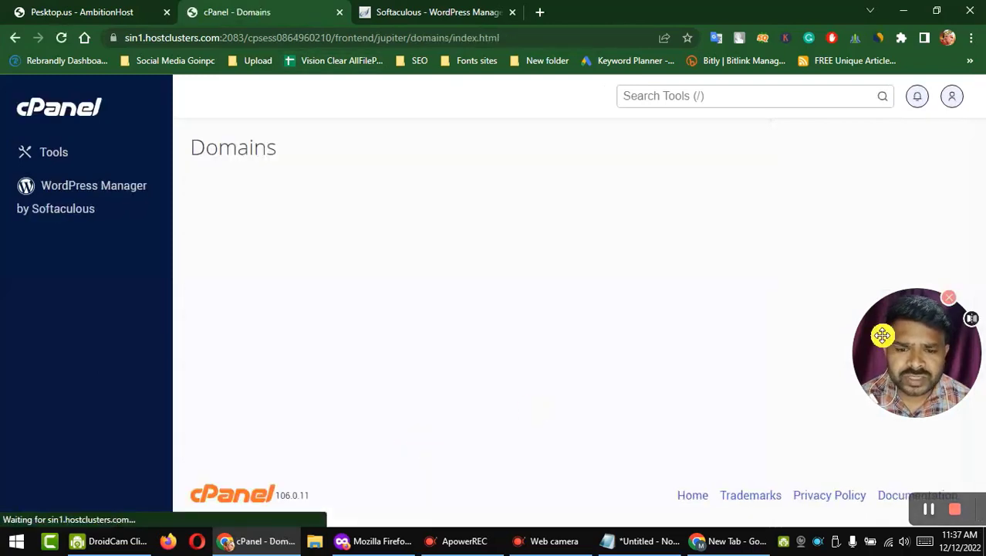
Try to toggle the Force HTTPS Redirect setting of the pesktop.us domain
drag(982, 381, 105, 355)
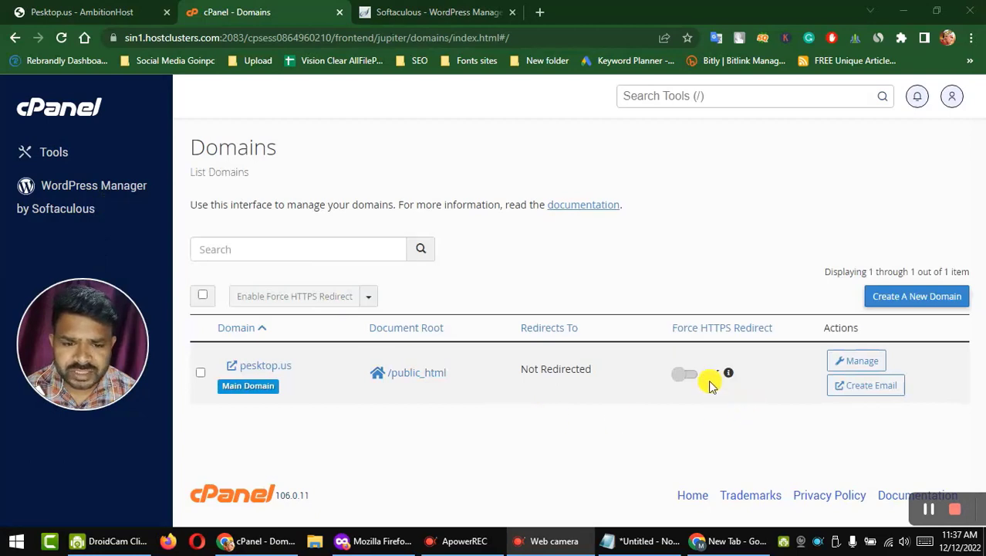
click(710, 382)
click(697, 380)
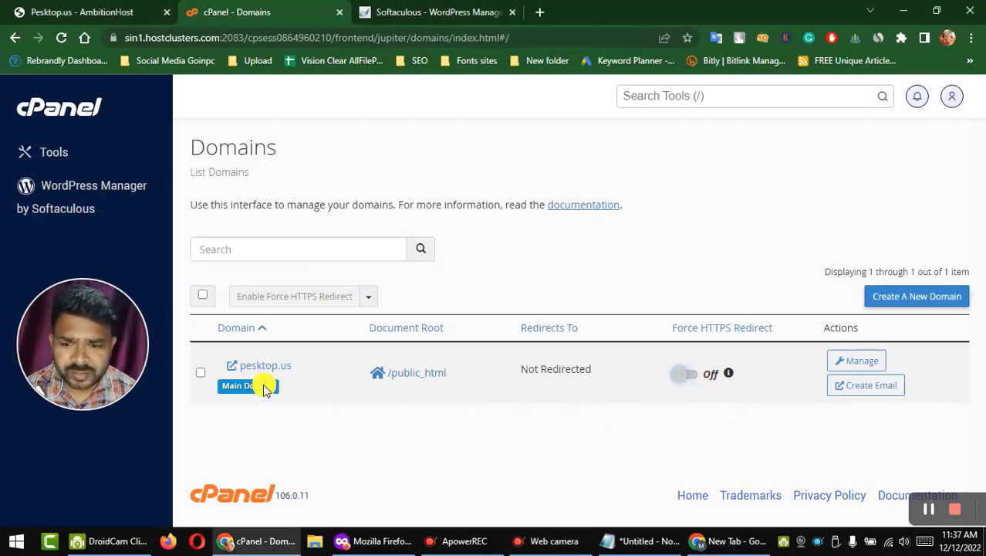
Select the pesktop.us domain in the list, and load hpanel.hostinger.com in the other Google Chrome window
click(200, 373)
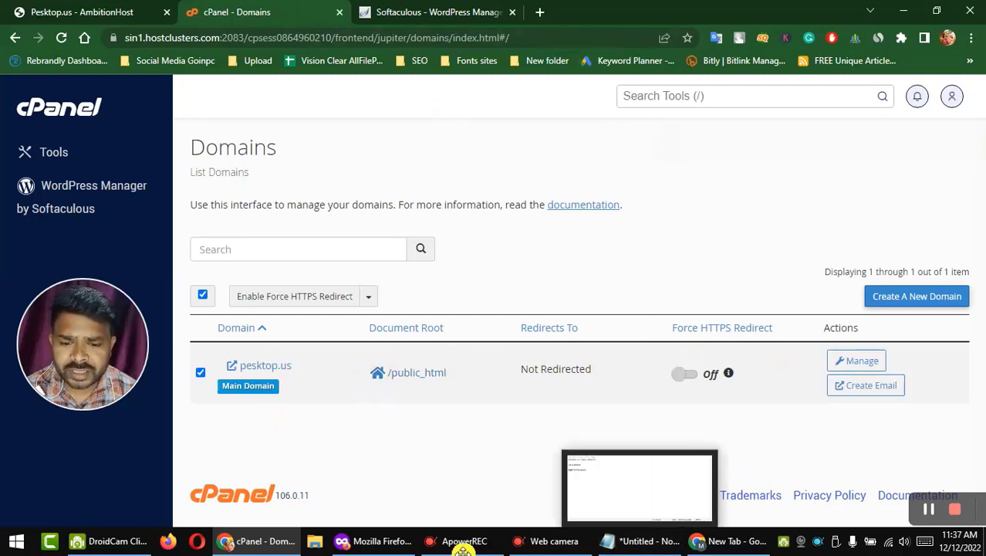
click(694, 541)
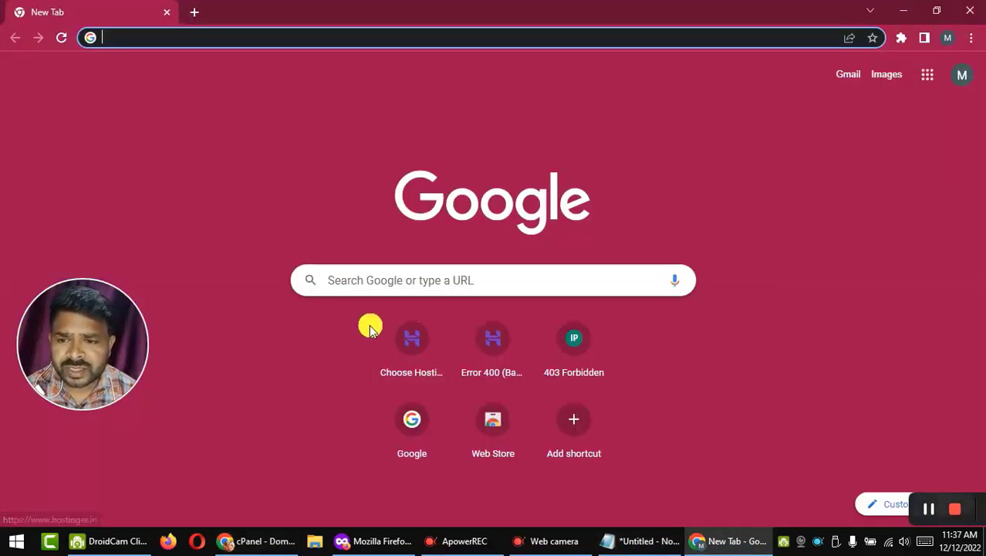
text(hpanel.hostinger.com)
key(Return)
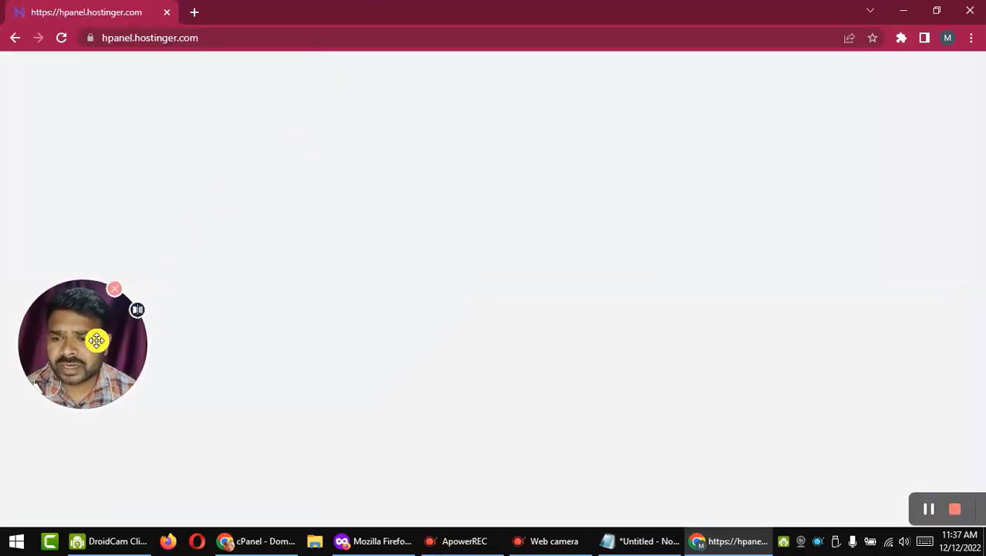
drag(96, 342, 74, 208)
drag(75, 255, 912, 287)
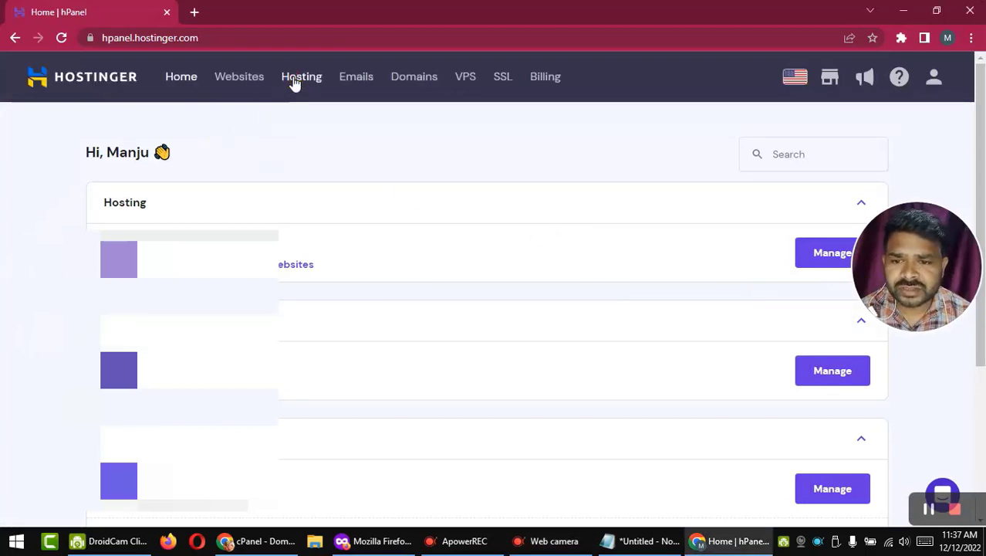
Start adding a website to the Premium Web Hosting plan, choosing to create a new website and start from scratch
click(295, 80)
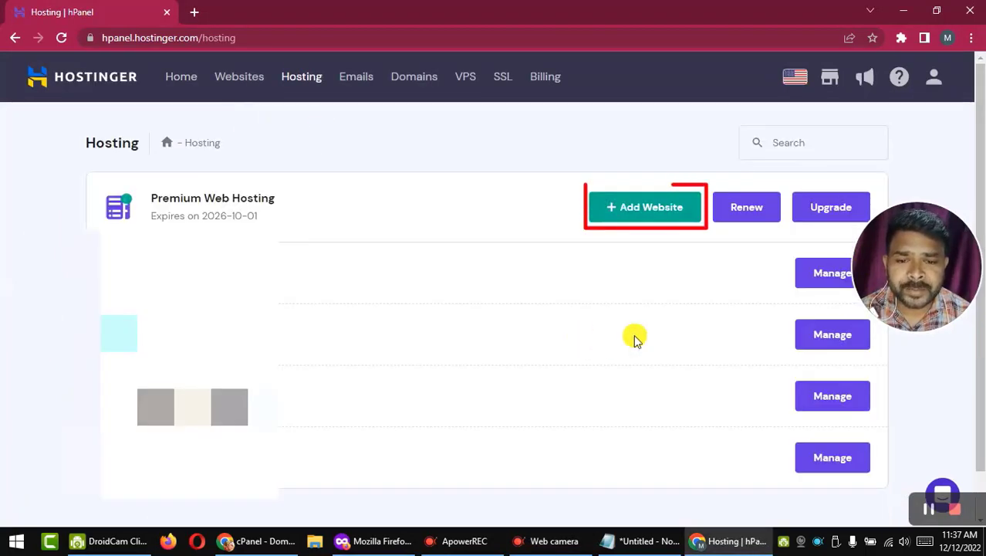
click(641, 216)
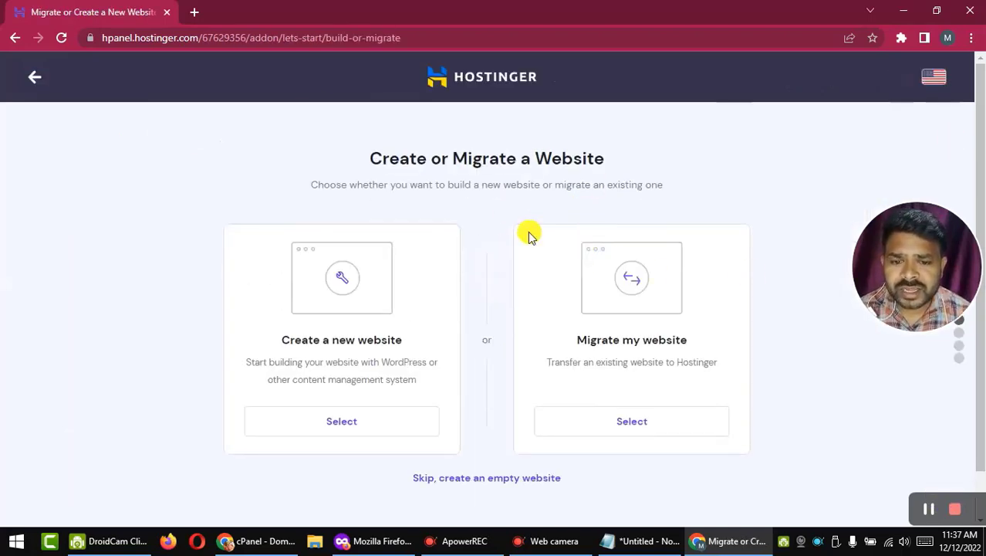
click(342, 423)
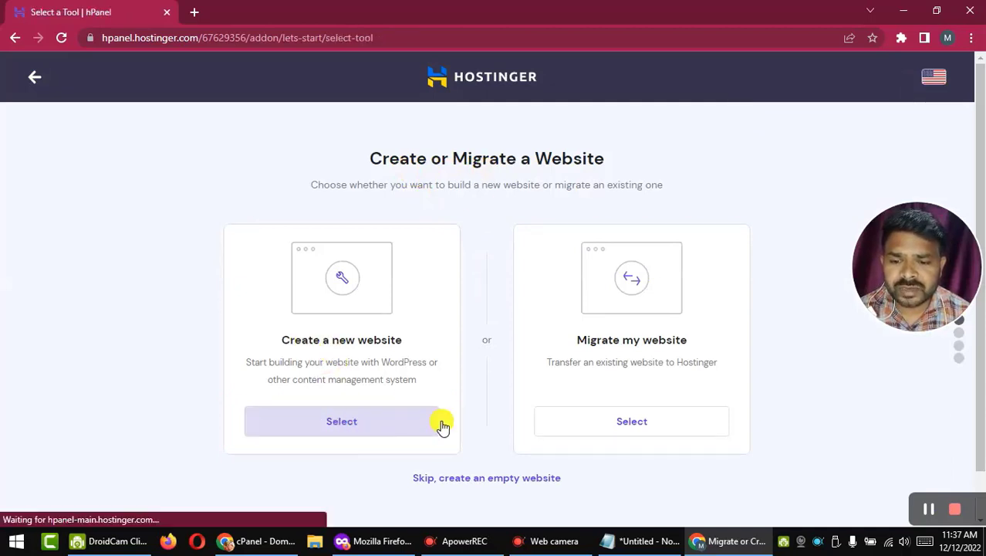
scroll(442, 424, down, 2)
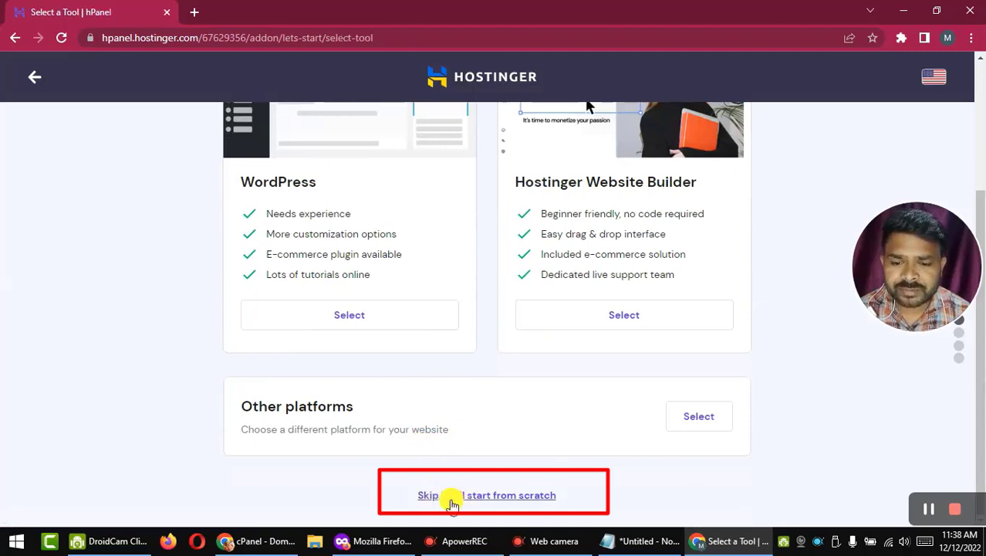
click(482, 495)
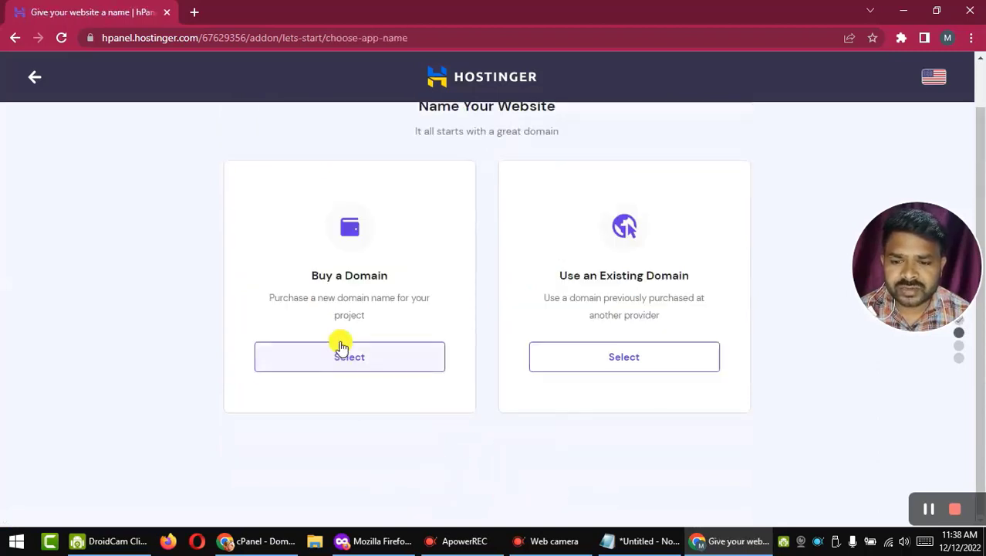
Assign the existing domain pesktop.us to the new website and finish its setup
click(590, 349)
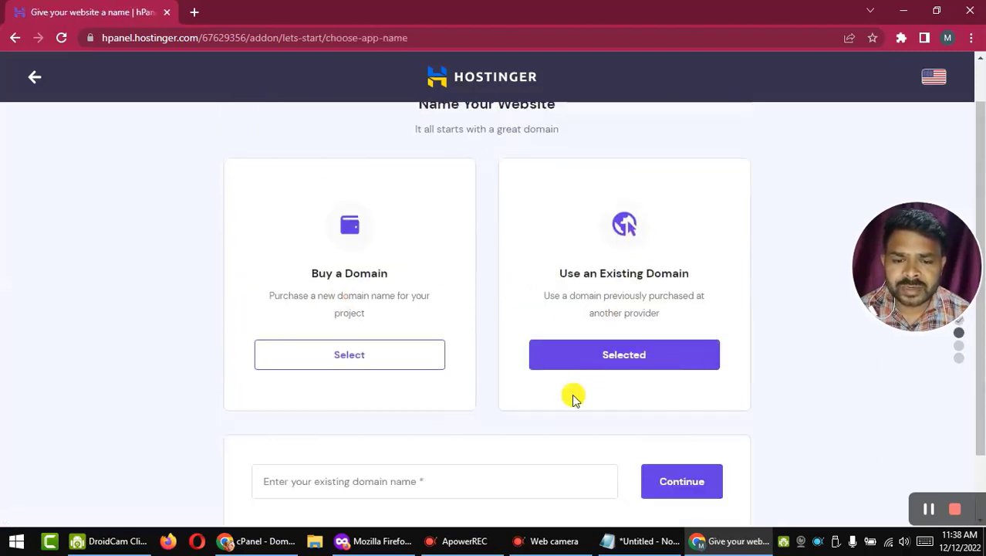
click(355, 401)
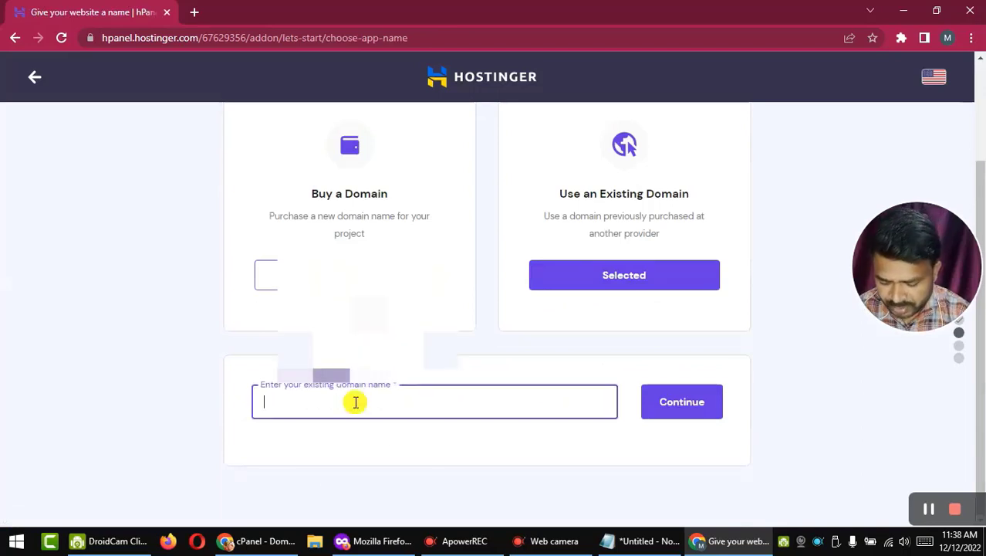
text(pesktop.us)
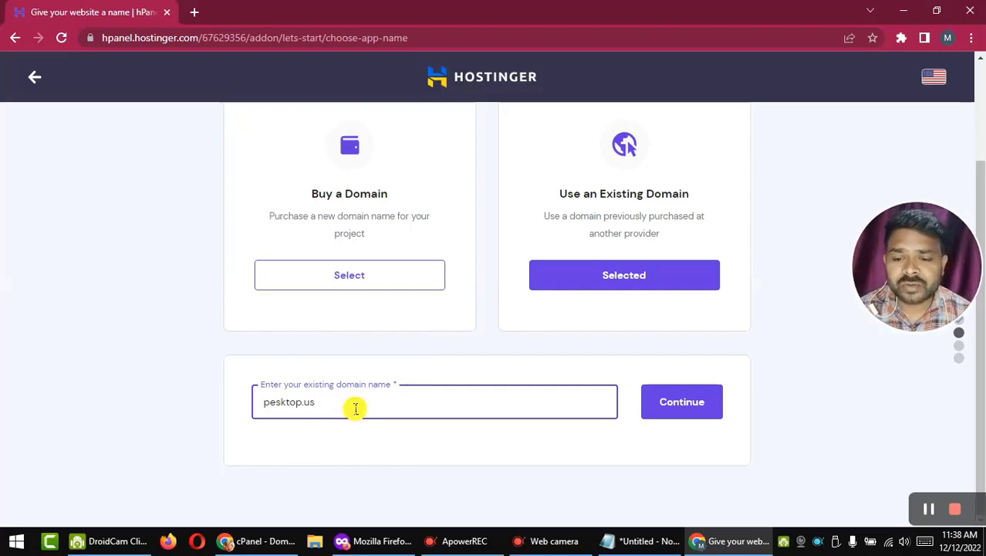
click(675, 413)
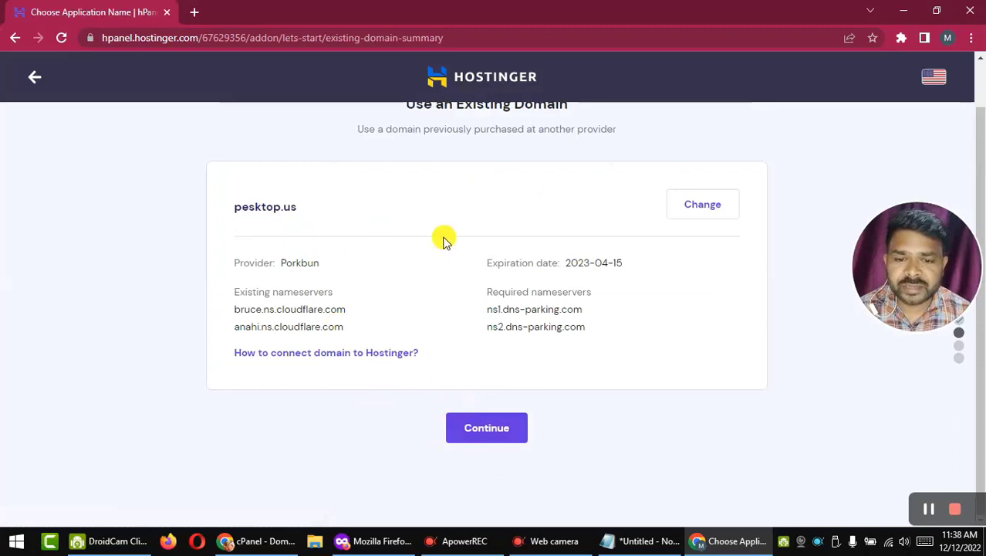
click(487, 431)
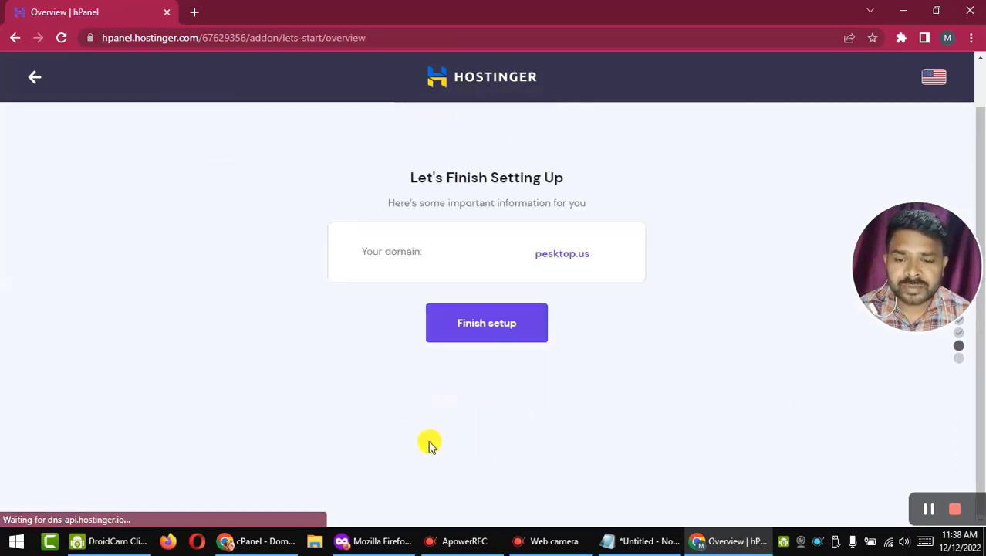
click(483, 326)
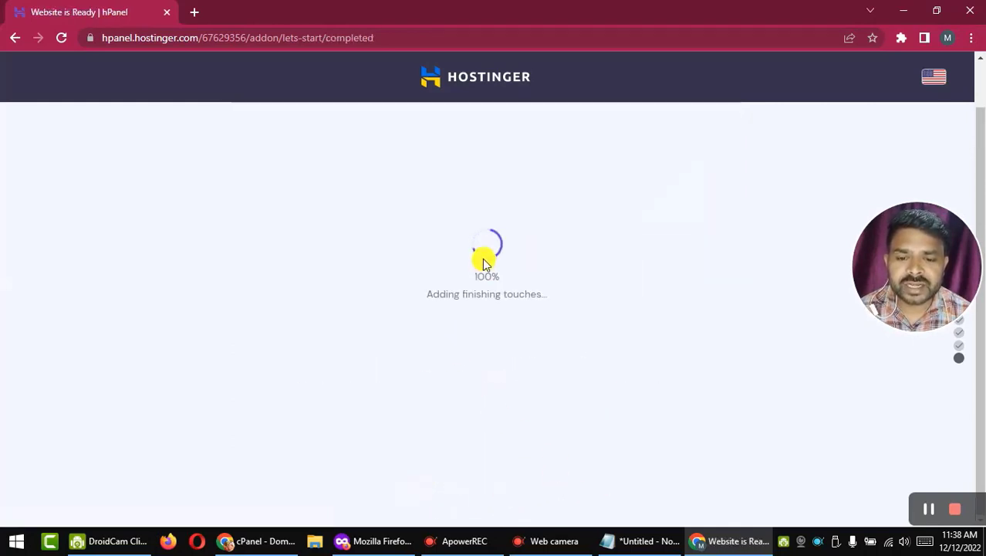
Open the Hostinger control panel for the new pesktop.us site and look through its dashboard
drag(872, 276, 45, 288)
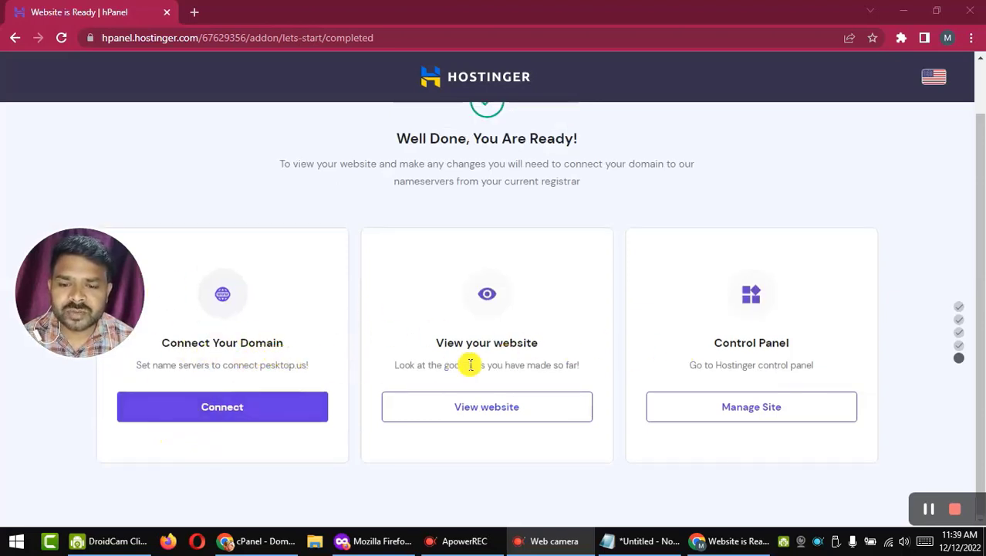
click(753, 409)
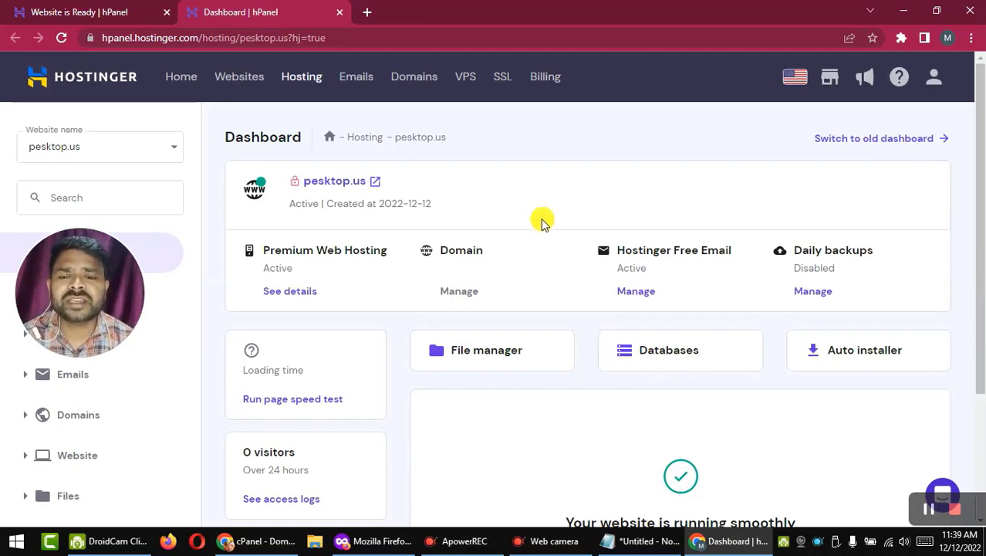
scroll(536, 257, down, 2)
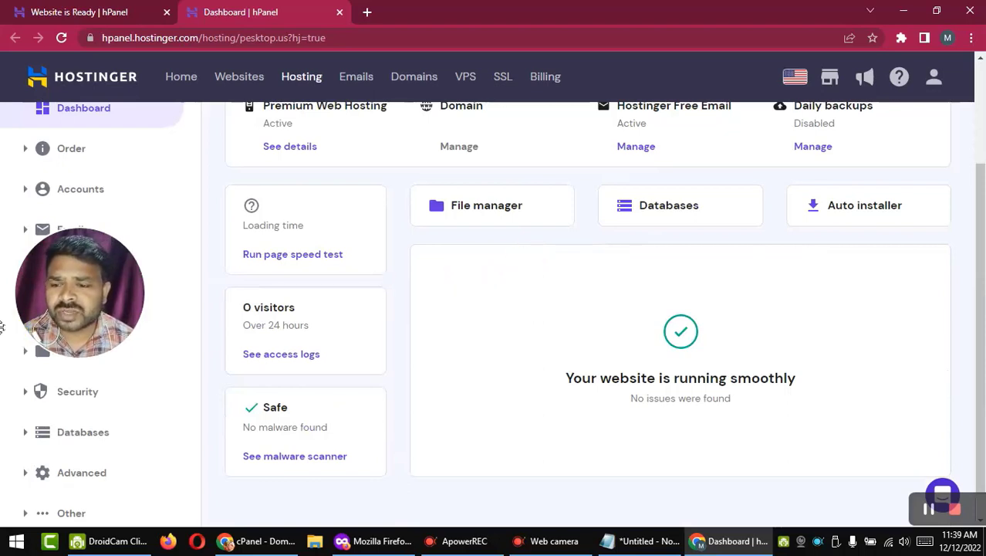
drag(64, 299, 88, 292)
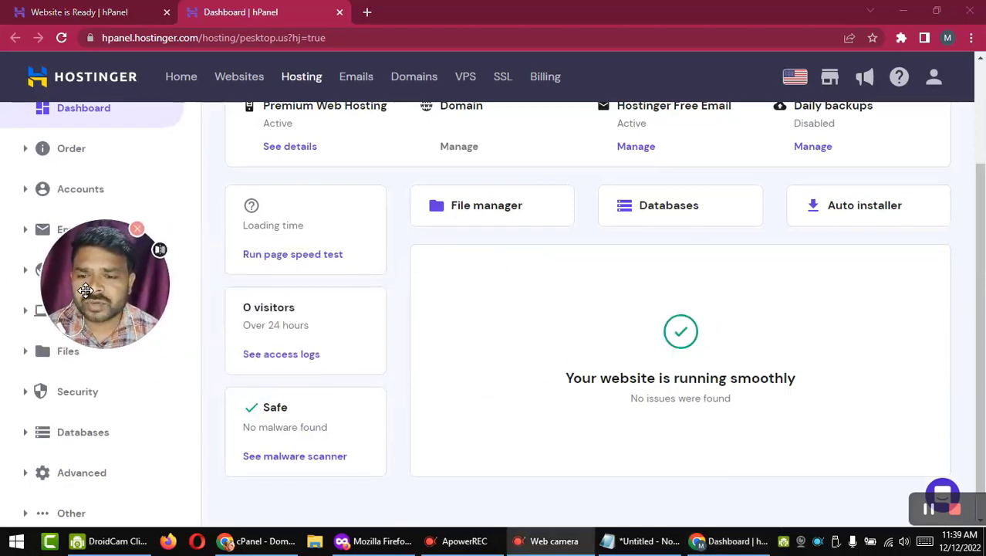
scroll(549, 332, up, 2)
scroll(550, 332, down, 1)
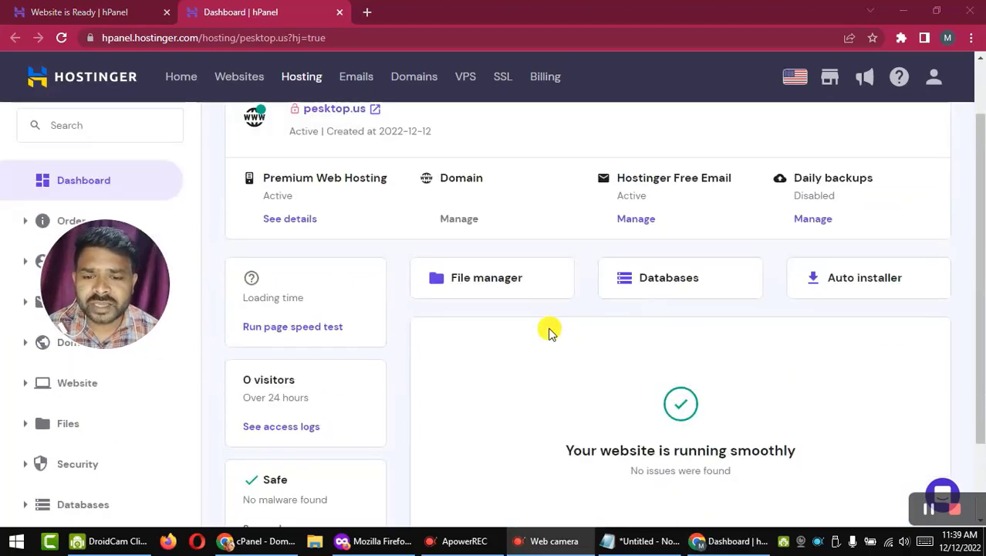
scroll(550, 332, up, 1)
scroll(550, 332, down, 1)
scroll(550, 332, down, 1)
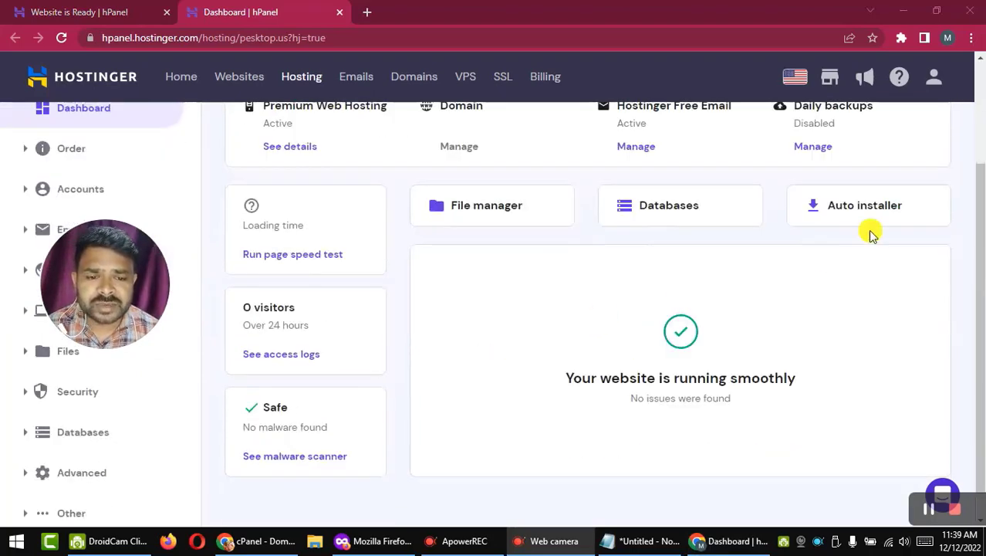
scroll(870, 231, up, 1)
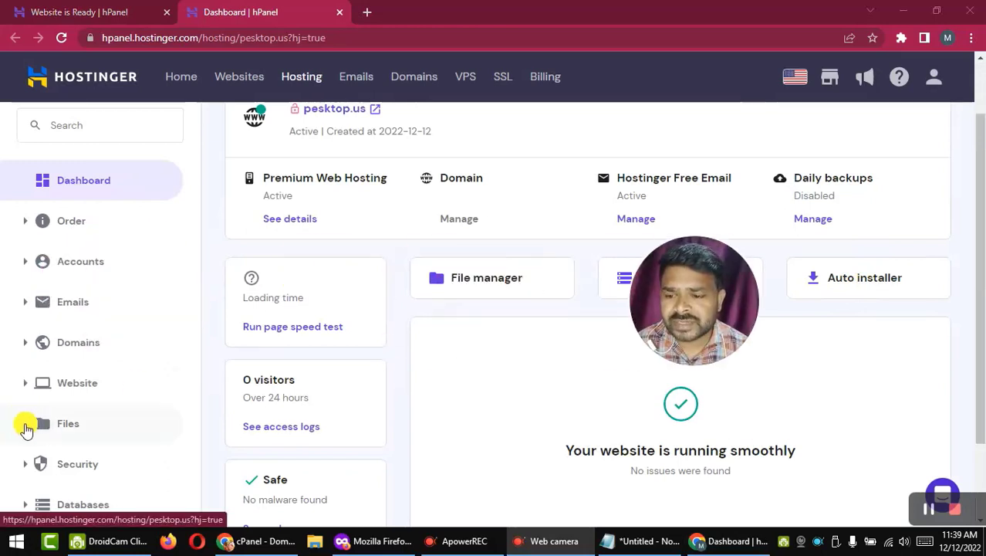
Open the Auto Installer for pesktop.us and choose WordPress as the application to install
click(23, 384)
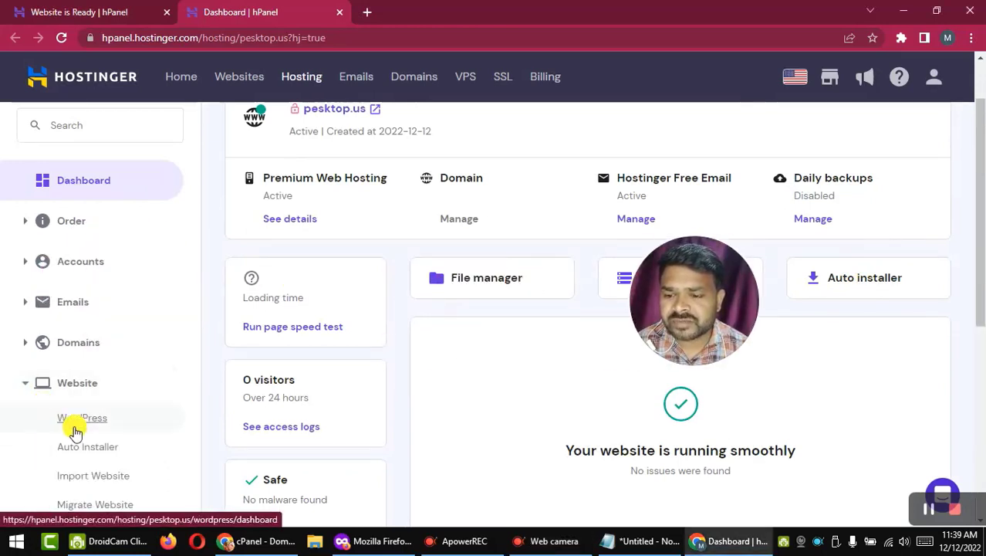
scroll(100, 428, down, 1)
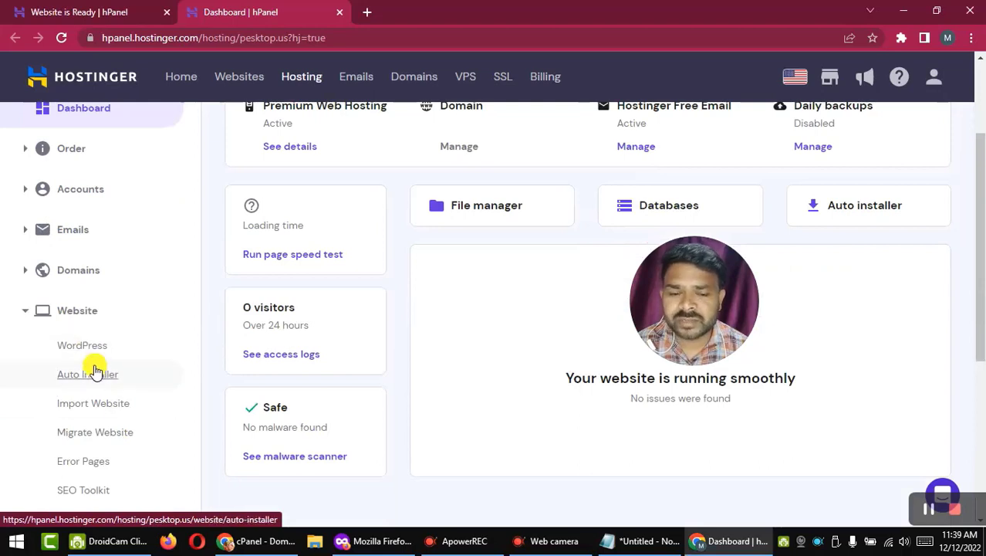
click(818, 210)
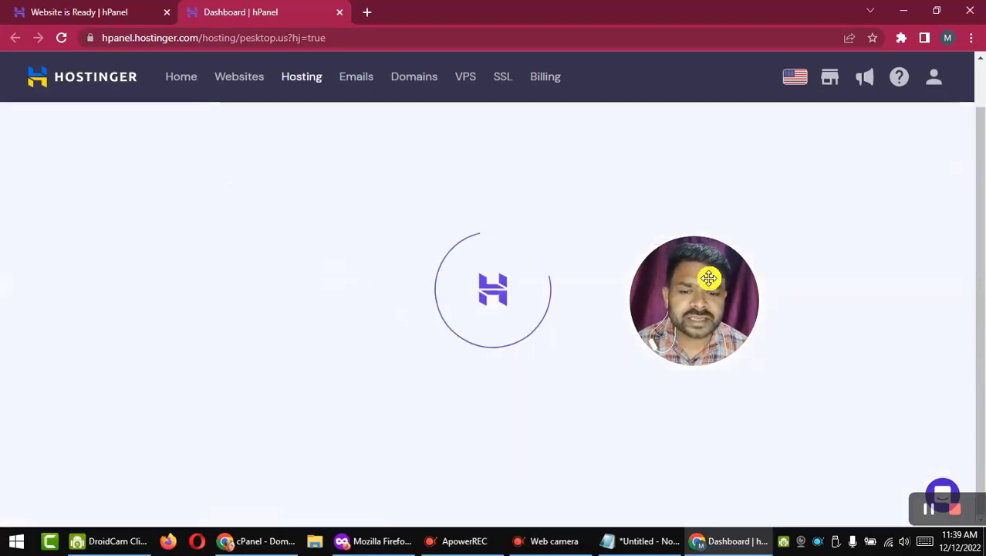
drag(749, 265, 971, 248)
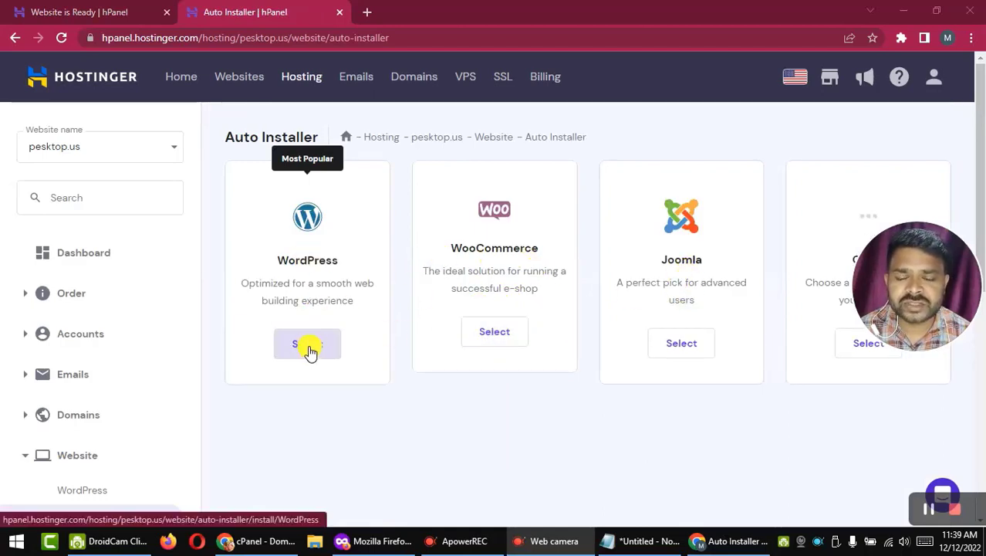
click(310, 350)
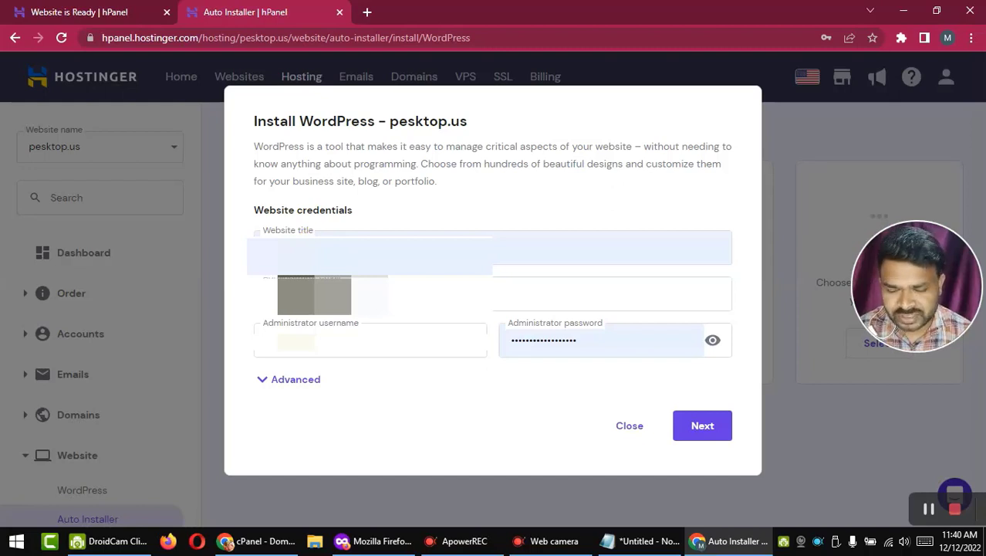
Clear the prefilled website title in the WordPress installation form
click(355, 251)
key(BackSpace)
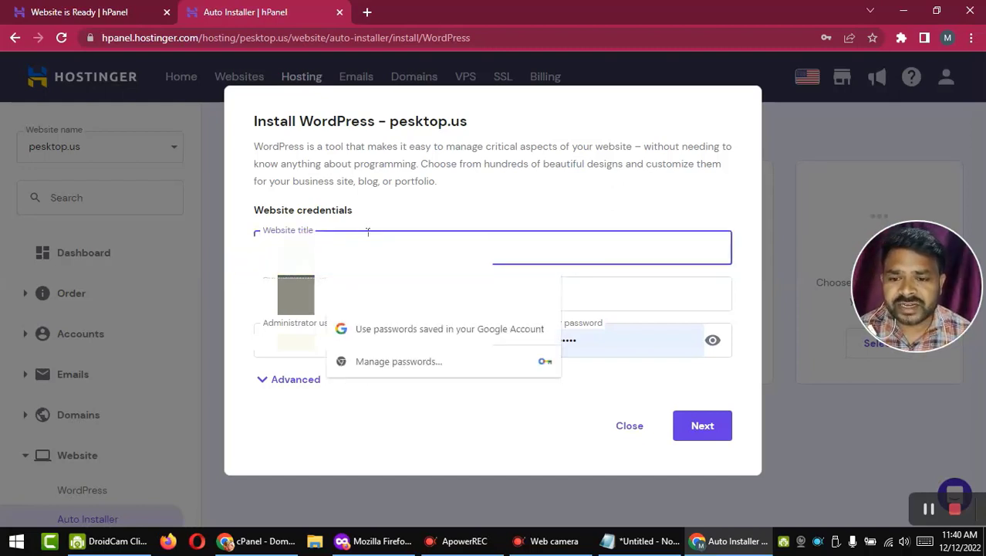
click(393, 220)
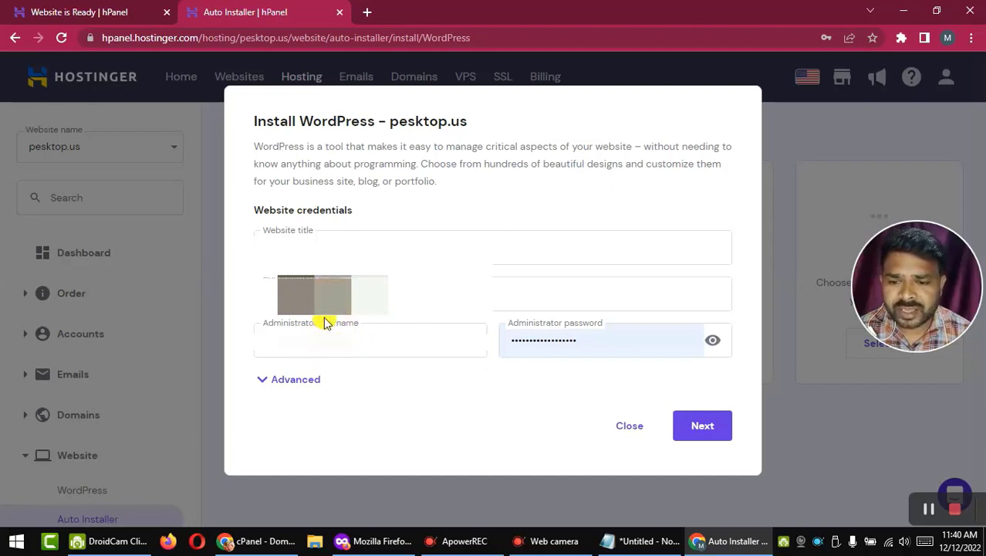
Replace the administrator username in the WordPress installation form with the username copied from the Notepad notes
drag(336, 340, 263, 342)
click(624, 542)
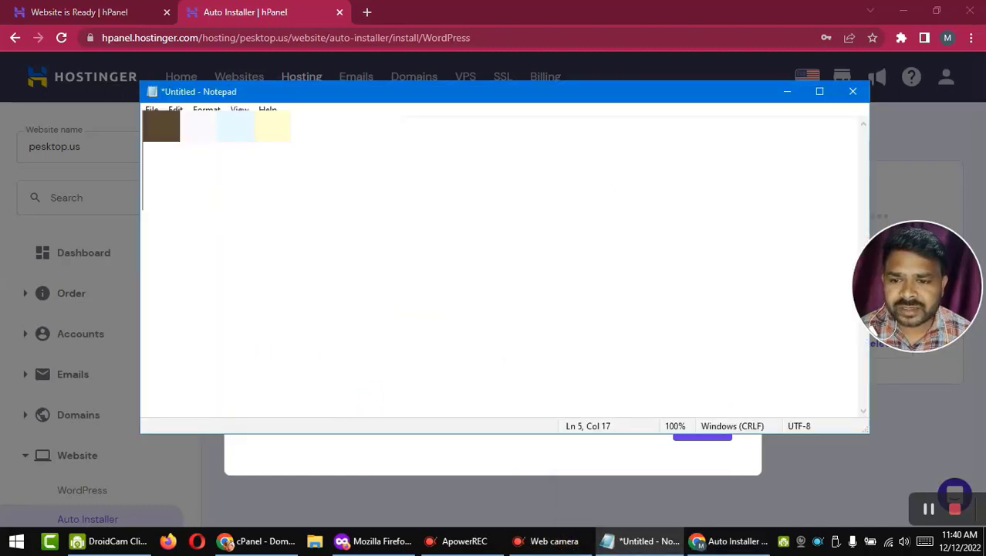
click(230, 155)
click(417, 495)
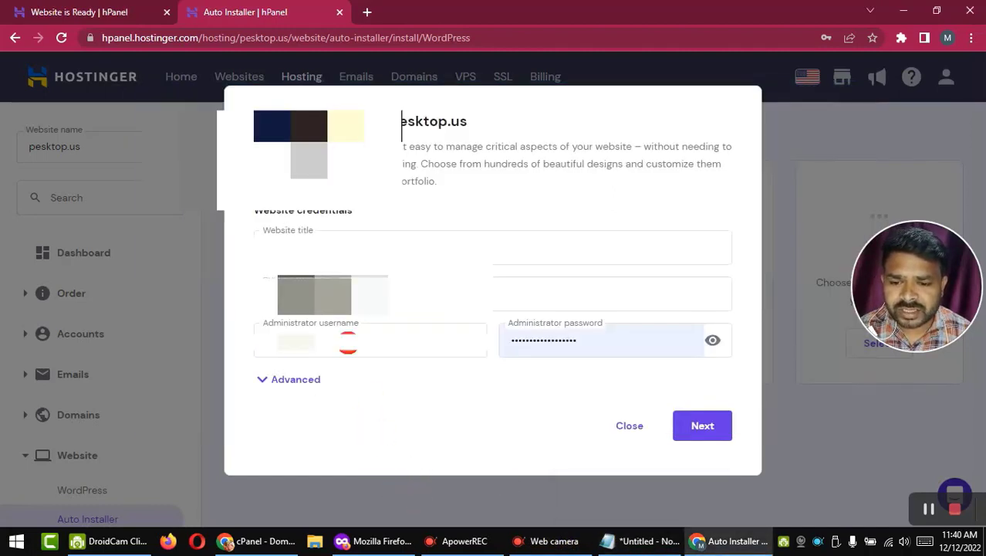
drag(347, 341, 266, 341)
click(368, 417)
Replace the administrator password in the WordPress installation form with the password copied from the Notepad notes
click(644, 548)
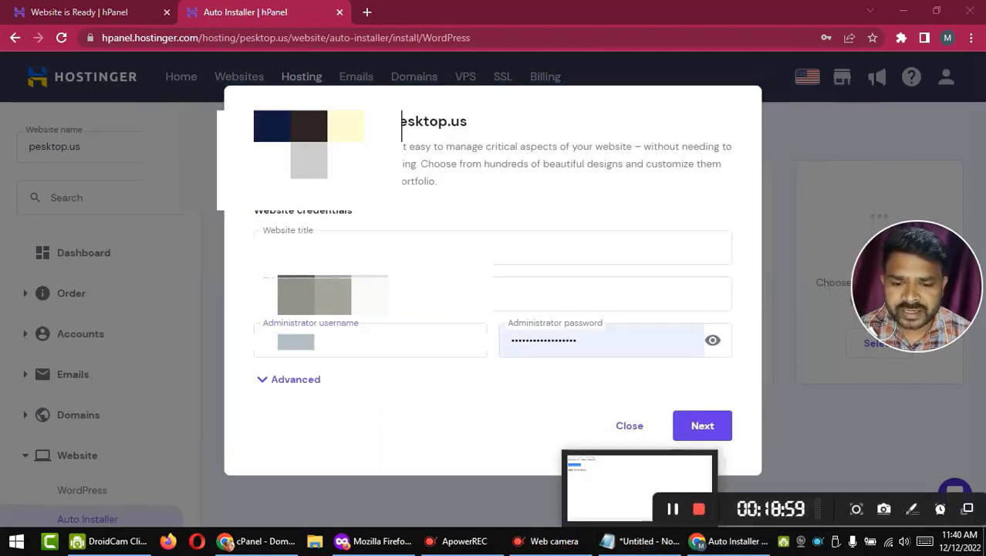
click(647, 545)
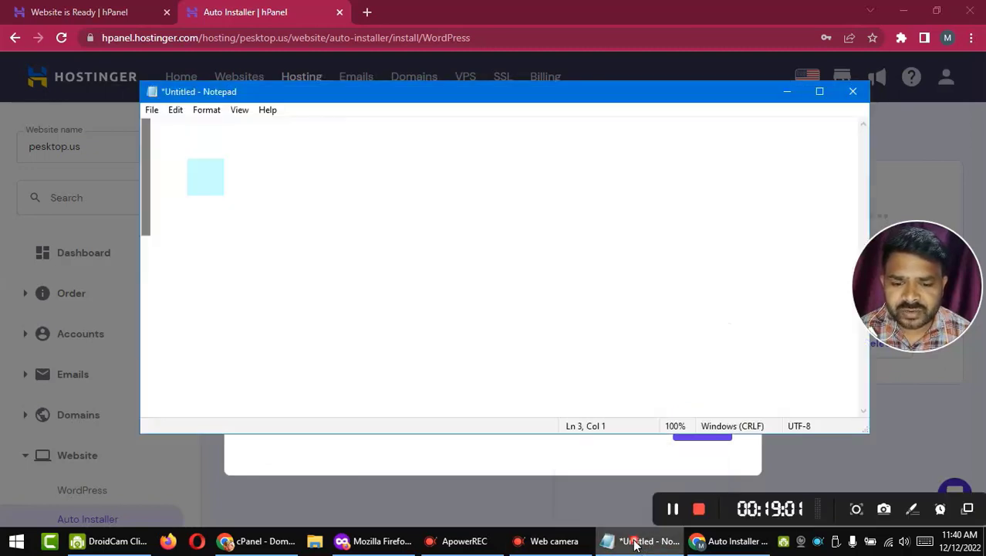
drag(235, 176, 149, 177)
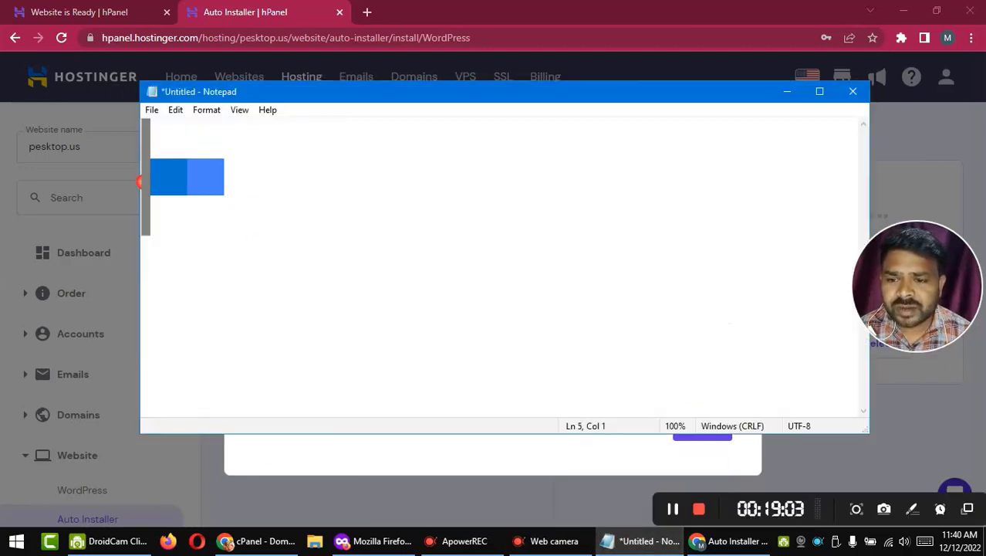
click(345, 463)
click(599, 343)
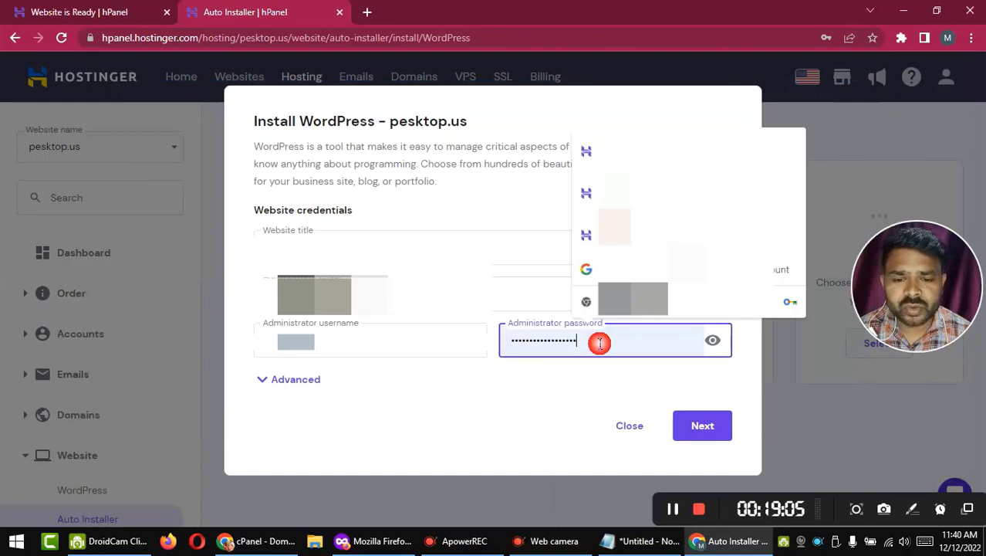
drag(600, 342, 436, 342)
key(BackSpace)
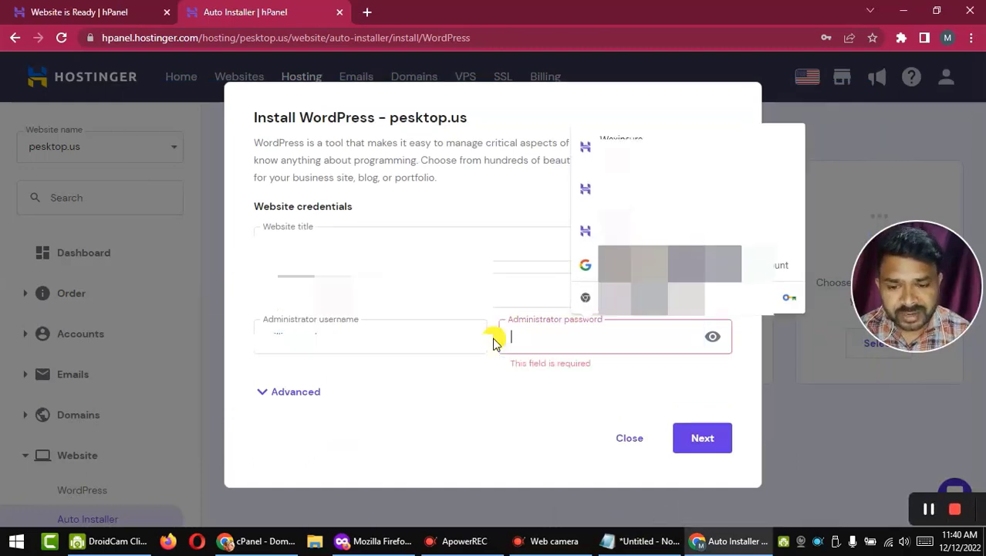
key(ctrl+v)
Install WordPress 6.1.1 in English on pesktop.us with updates only to minor versions, and look through its WordPress dashboard
click(714, 436)
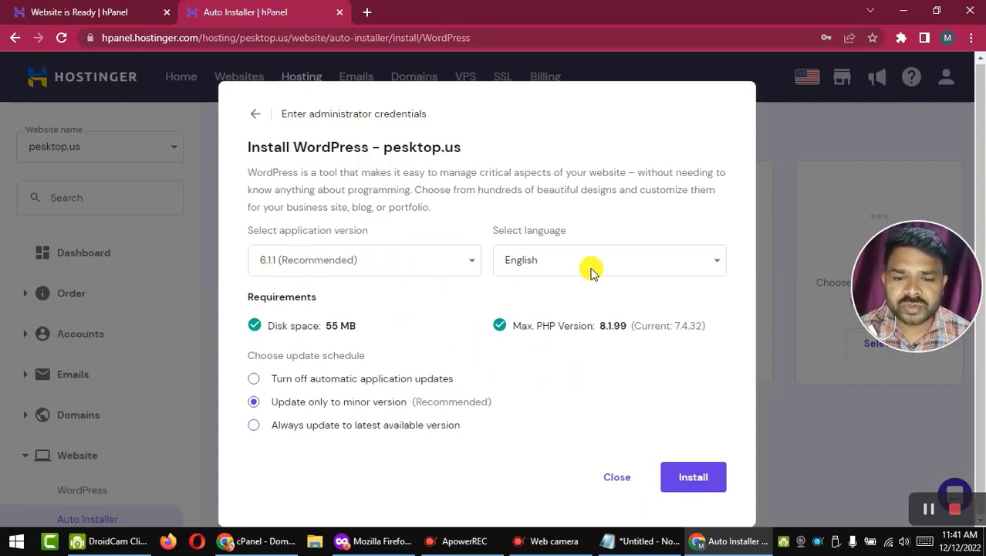
click(693, 476)
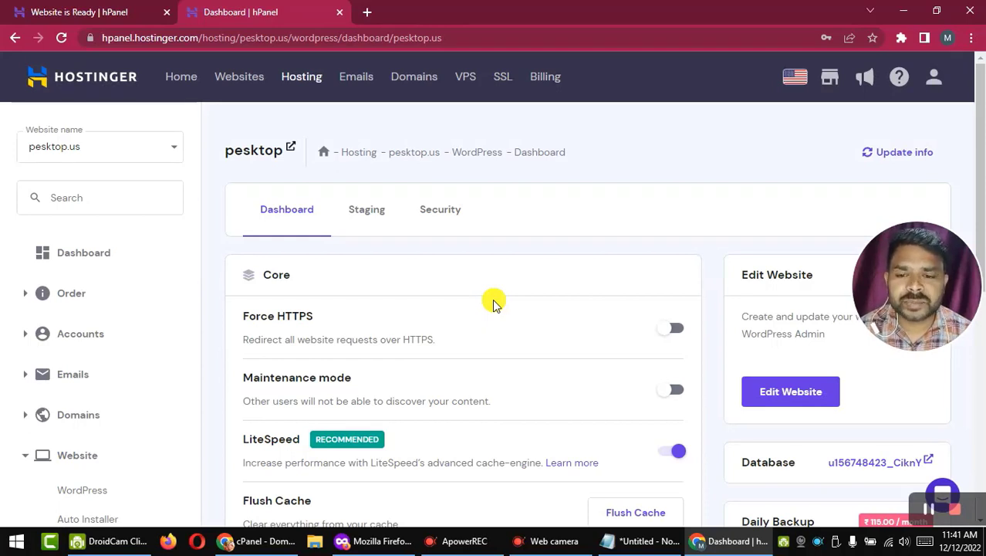
scroll(494, 303, down, 1)
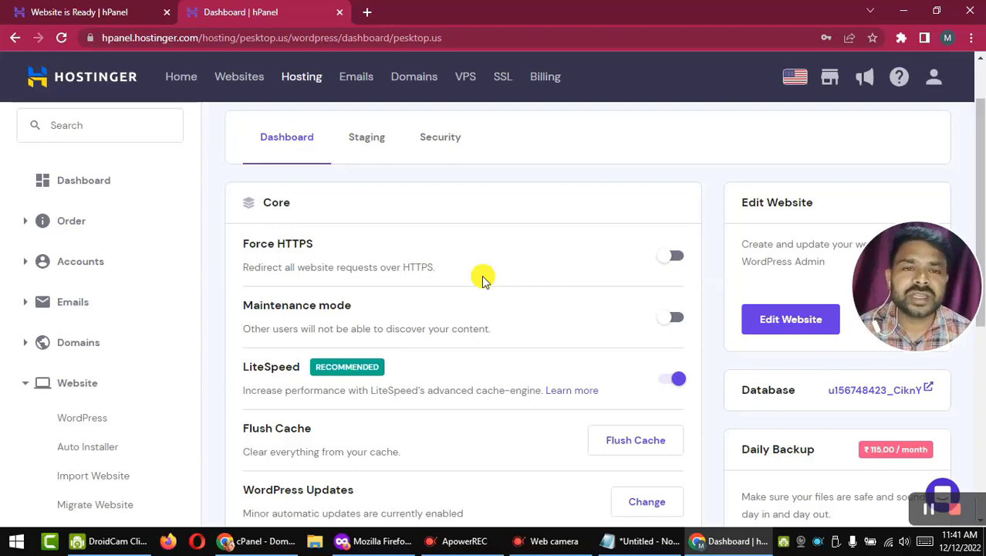
scroll(501, 299, down, 5)
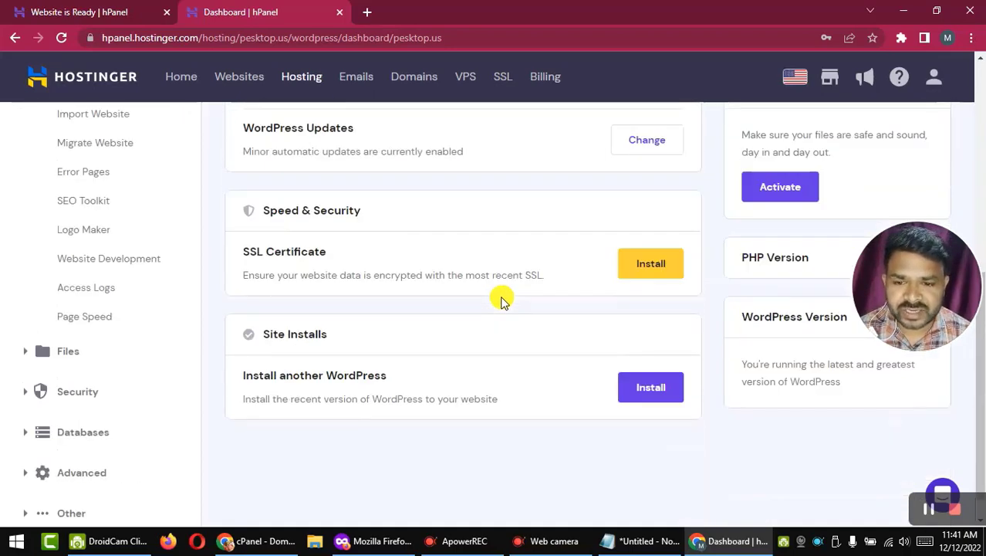
scroll(501, 300, up, 6)
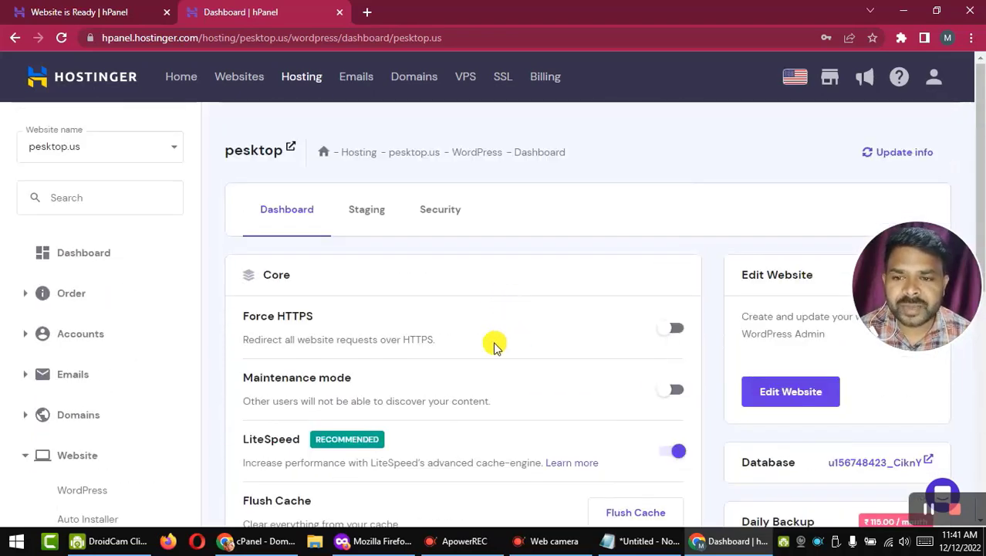
Open the pesktop site in a separate browser tab to check whether it loads, and return to the WordPress dashboard
right_click(271, 157)
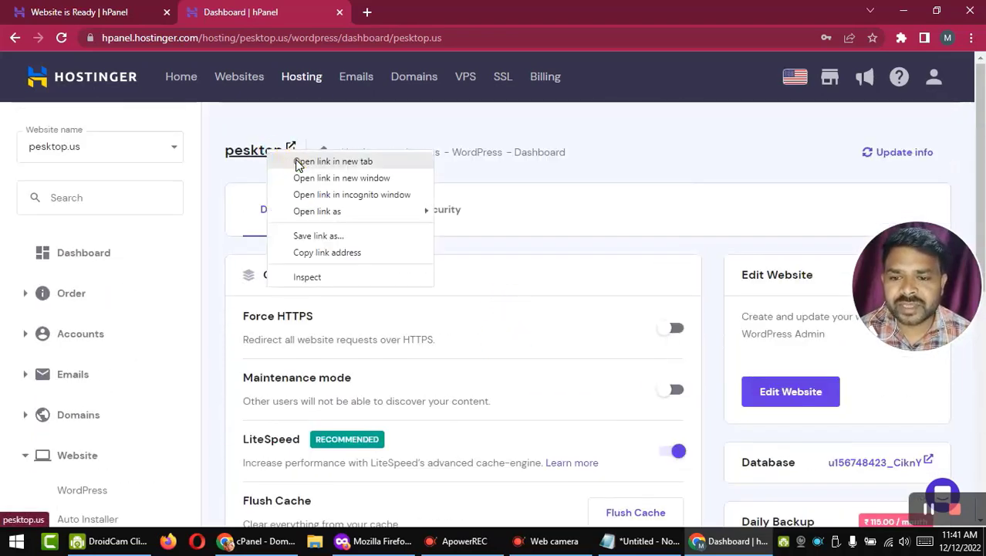
click(301, 161)
click(386, 12)
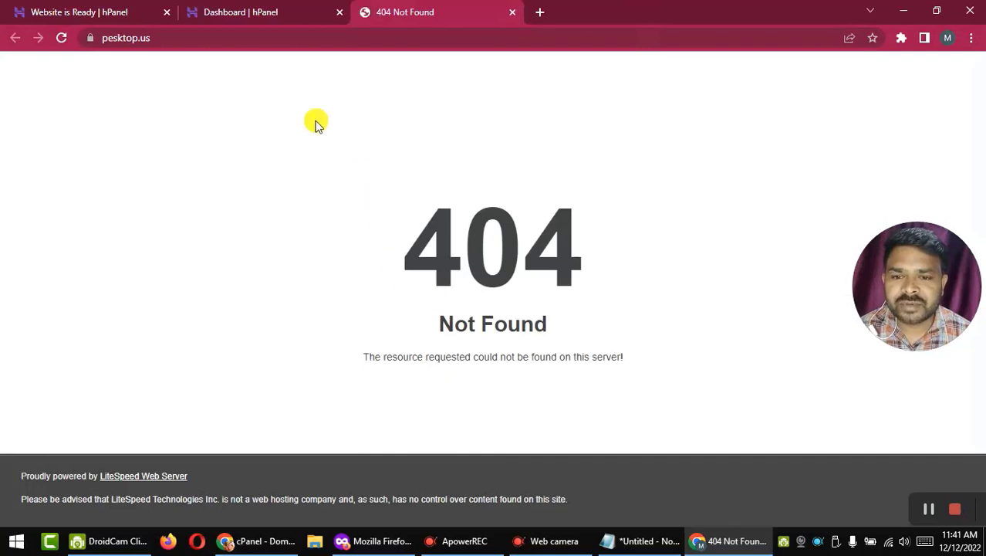
click(249, 15)
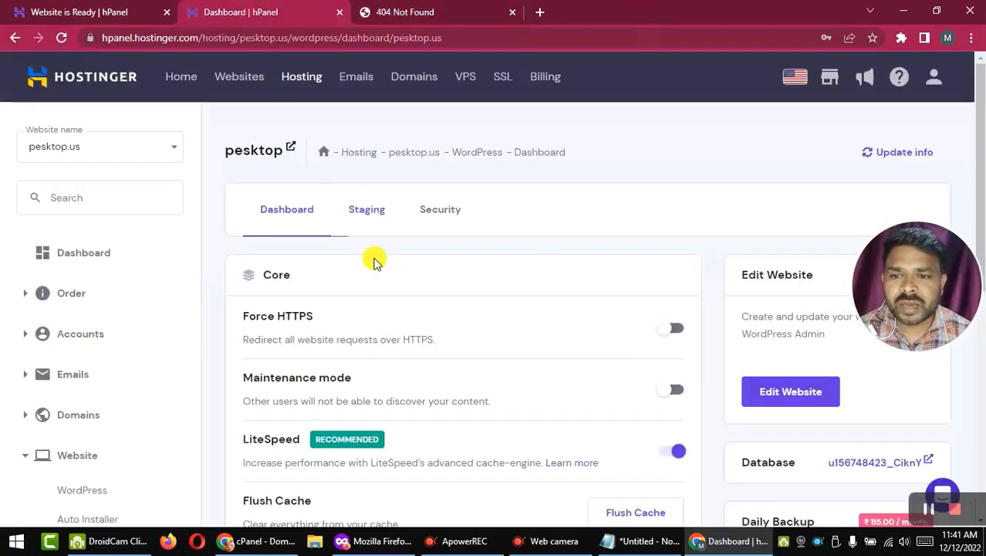
scroll(429, 392, down, 2)
scroll(429, 391, up, 2)
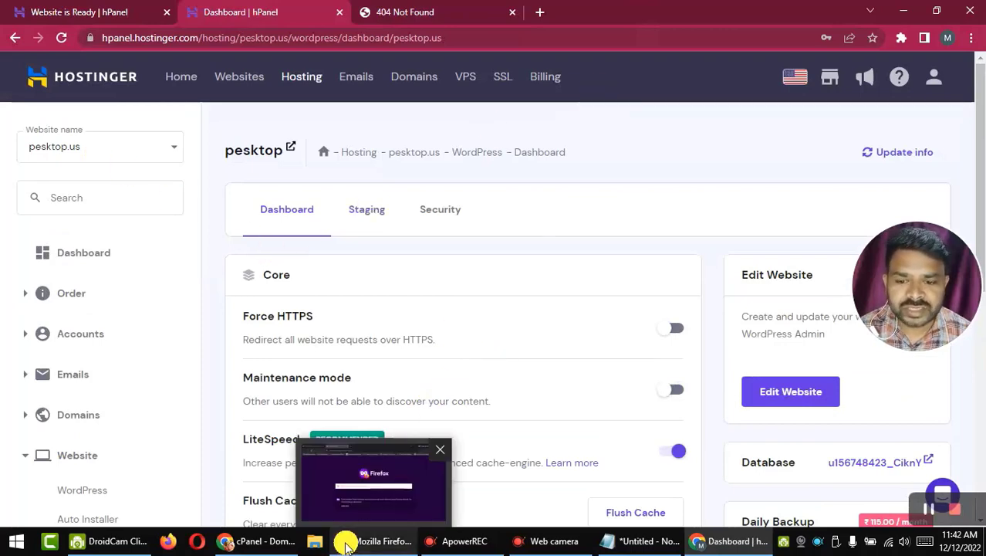
Switch to Firefox to view the Cloudflare DNS records of pesktop.us, and return to Hostinger in Chrome
click(371, 540)
click(123, 16)
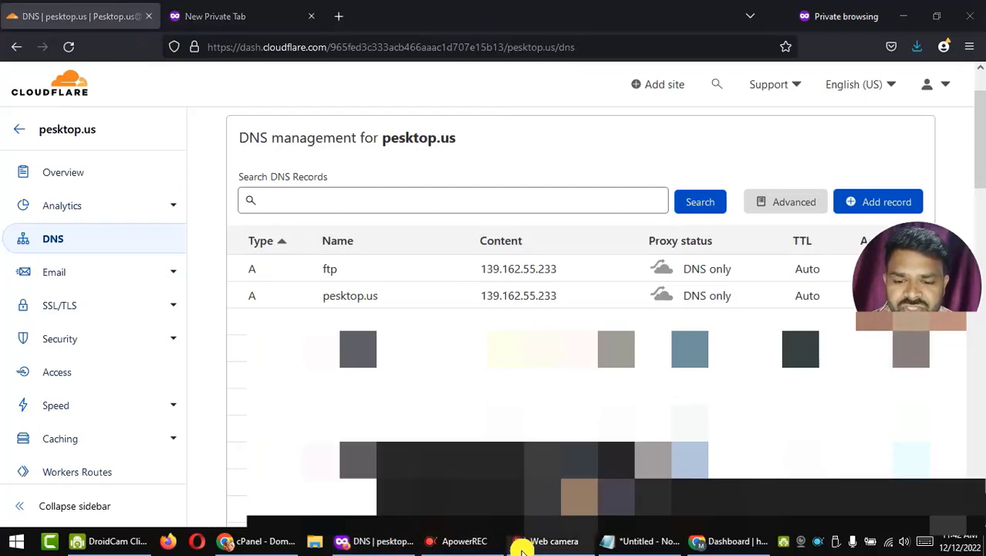
click(379, 544)
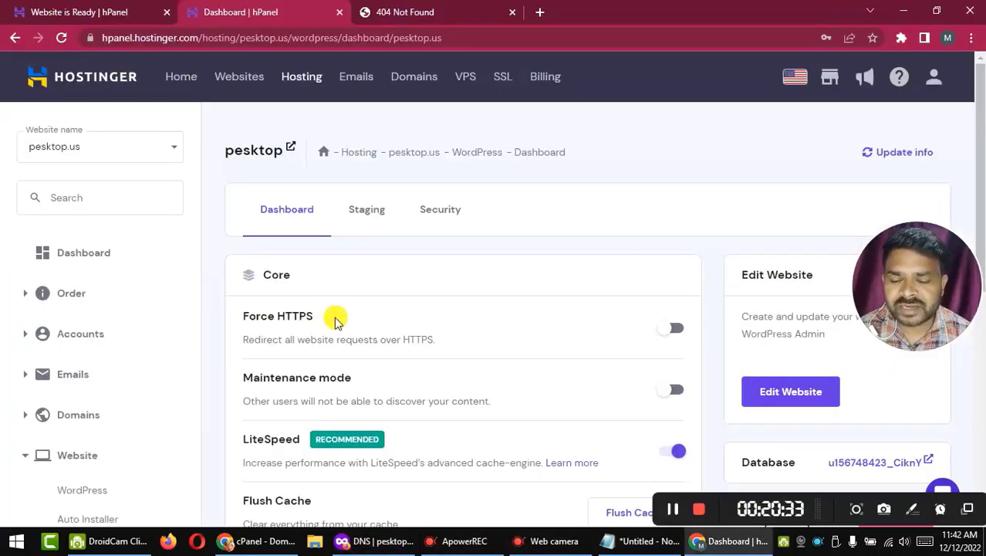
Open the Premium Web Hosting details of pesktop.us and copy the website IP address
scroll(322, 328, down, 3)
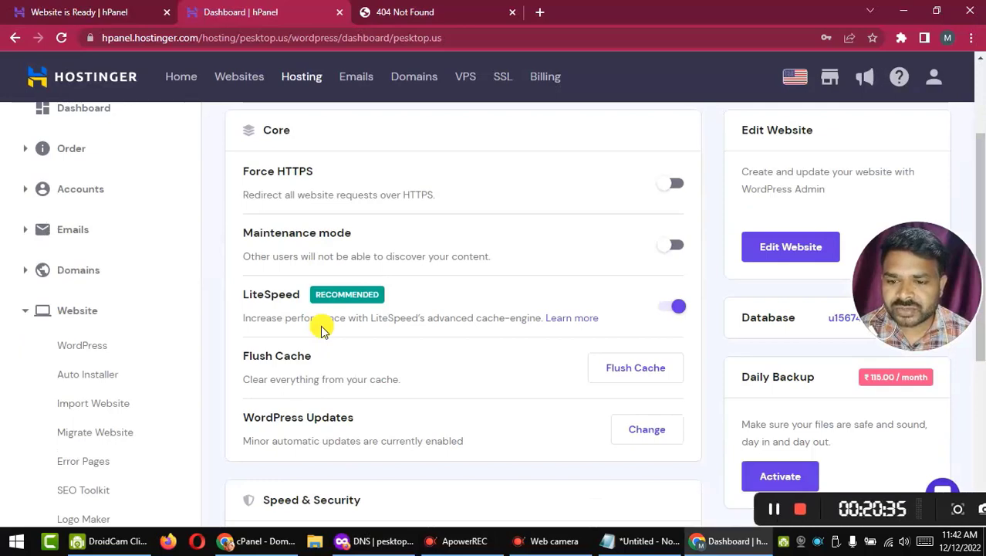
scroll(319, 325, down, 1)
scroll(301, 322, up, 3)
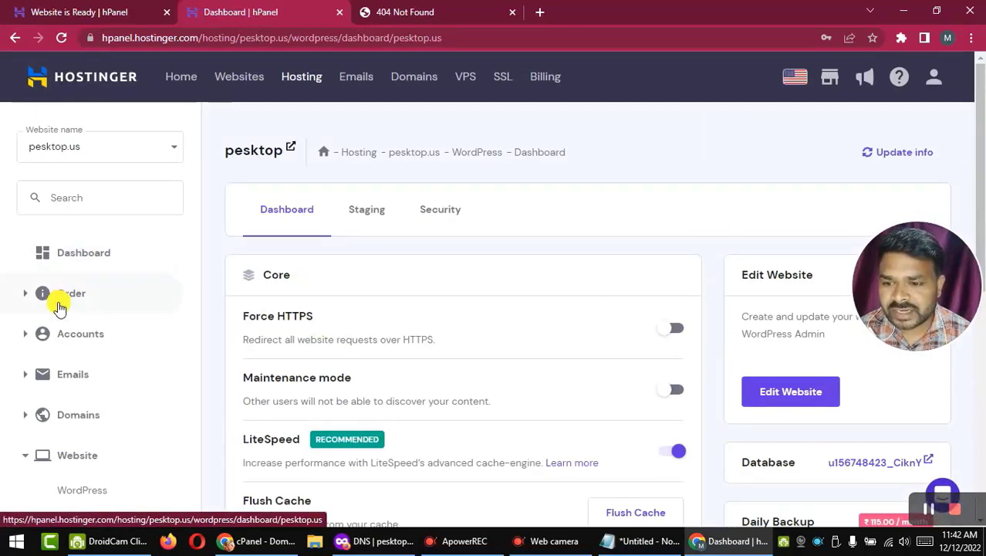
click(68, 255)
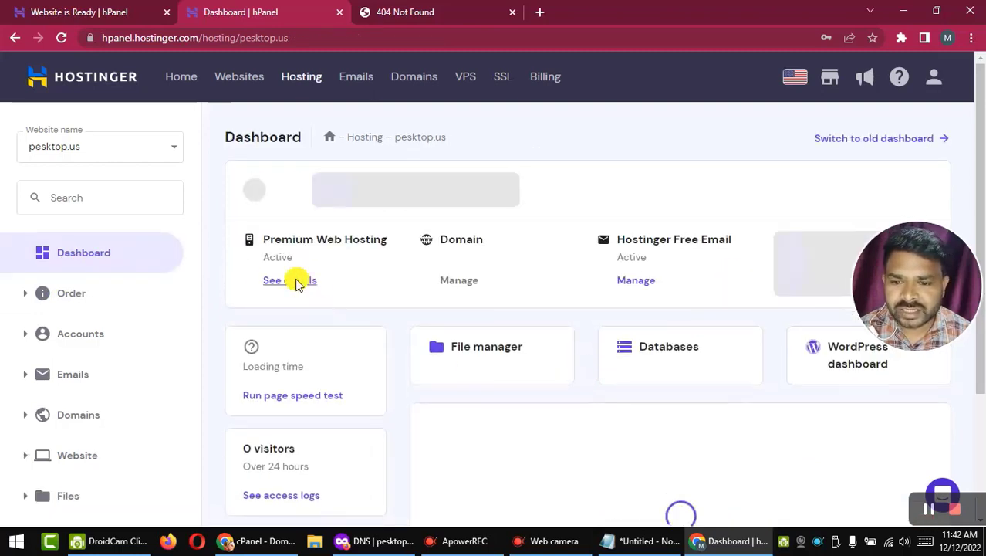
click(287, 298)
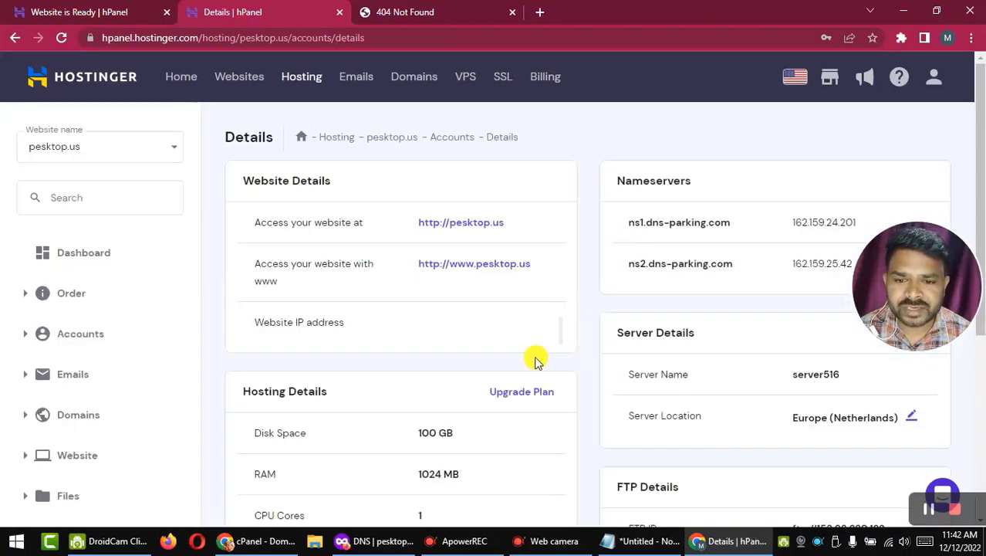
drag(484, 344, 416, 318)
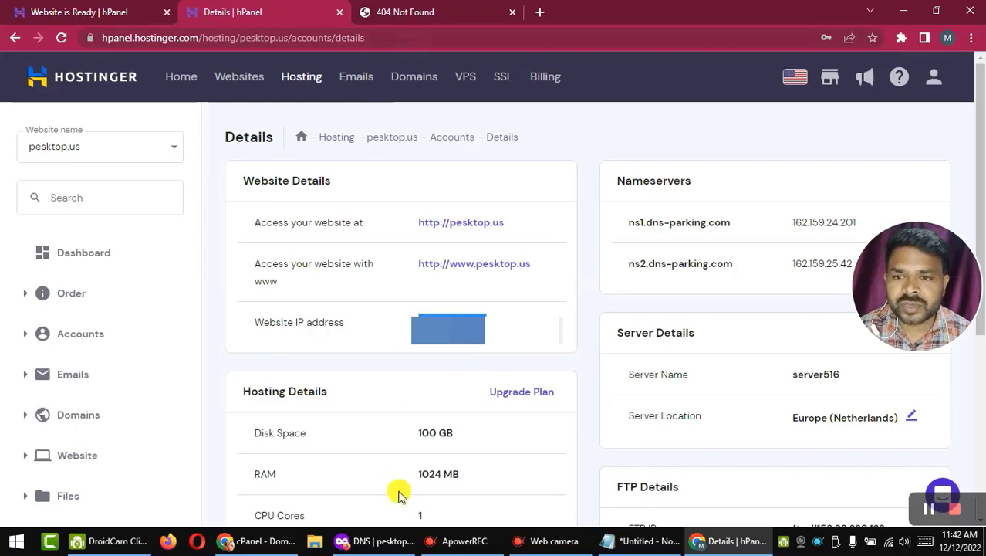
In Cloudflare in Firefox, point the ftp A record to the copied Hostinger IP address, enable proxying and save it
click(382, 540)
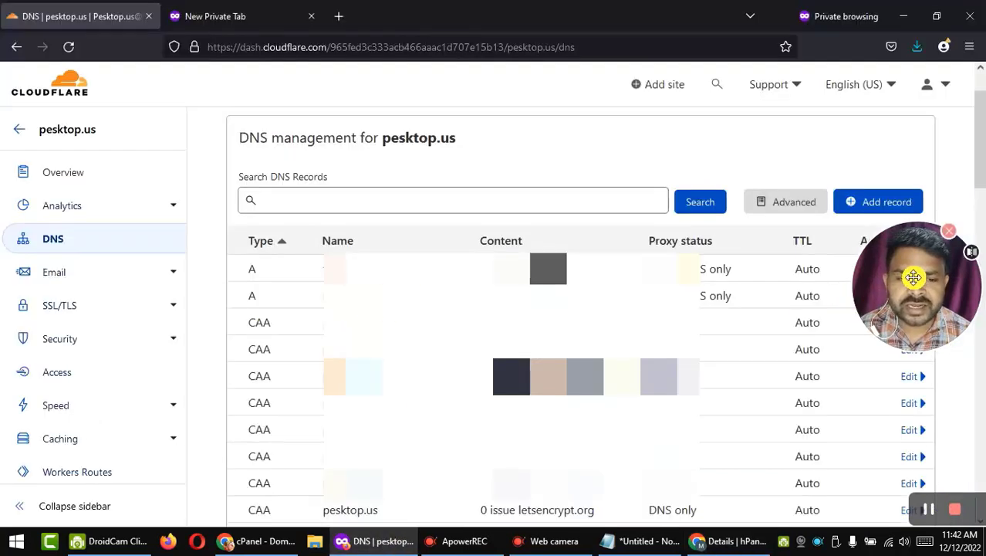
drag(913, 279, 174, 114)
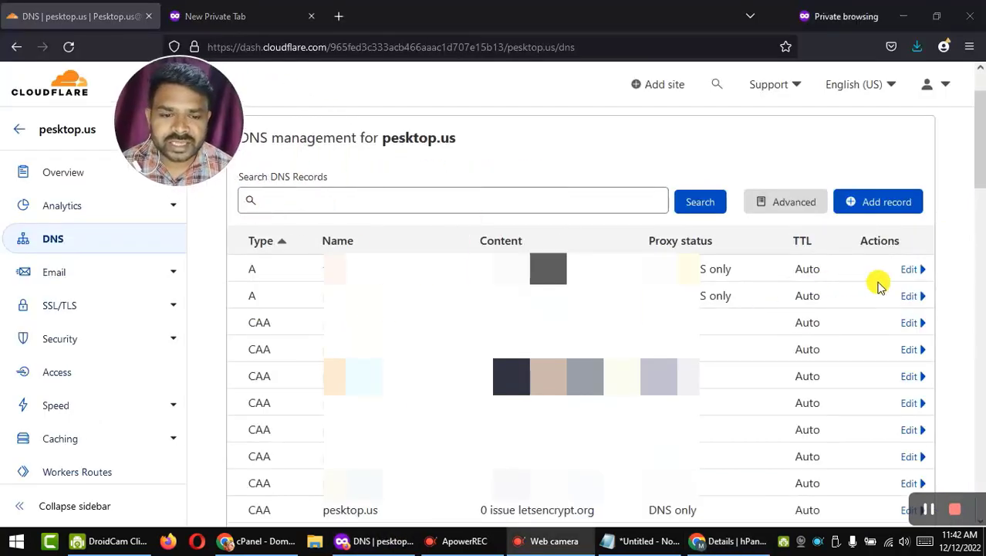
click(908, 269)
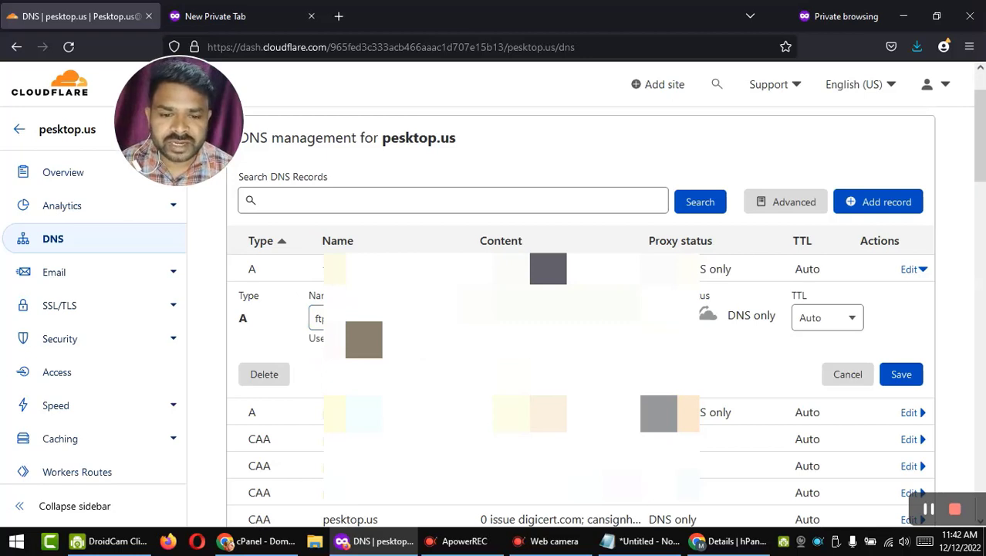
click(710, 315)
click(902, 376)
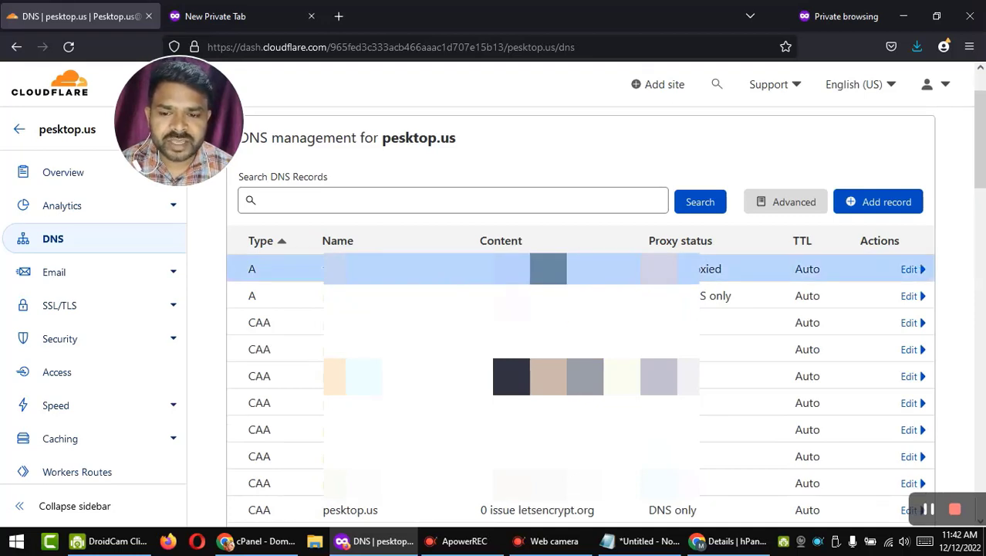
Point the pesktop.us A record to the copied Hostinger IP address, save it, and look through the remaining DNS records
click(911, 296)
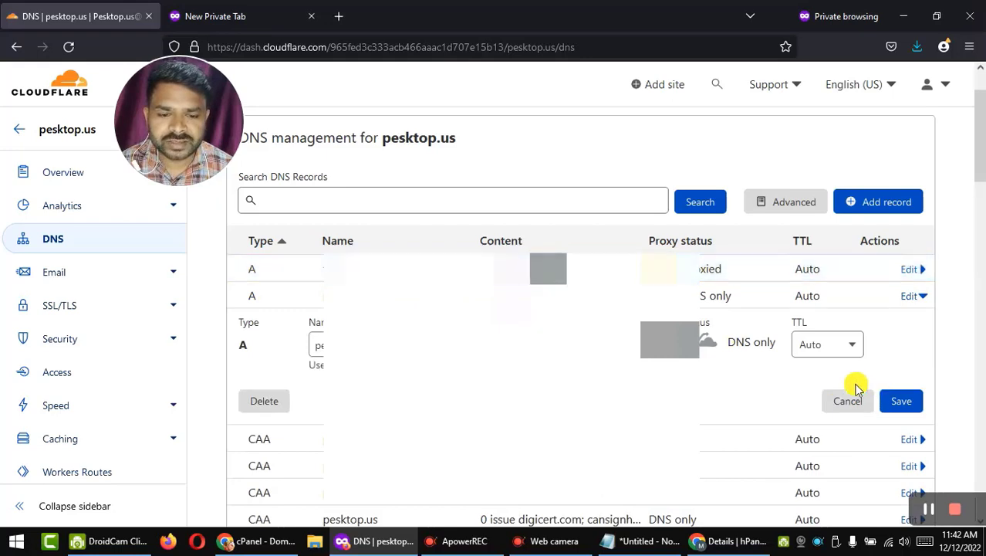
click(900, 400)
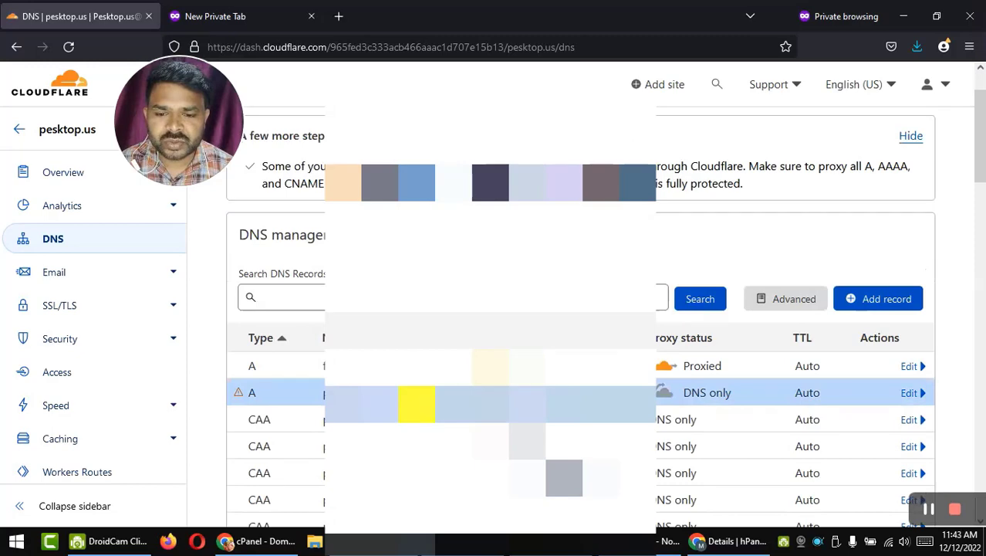
scroll(579, 309, down, 10)
scroll(579, 309, up, 3)
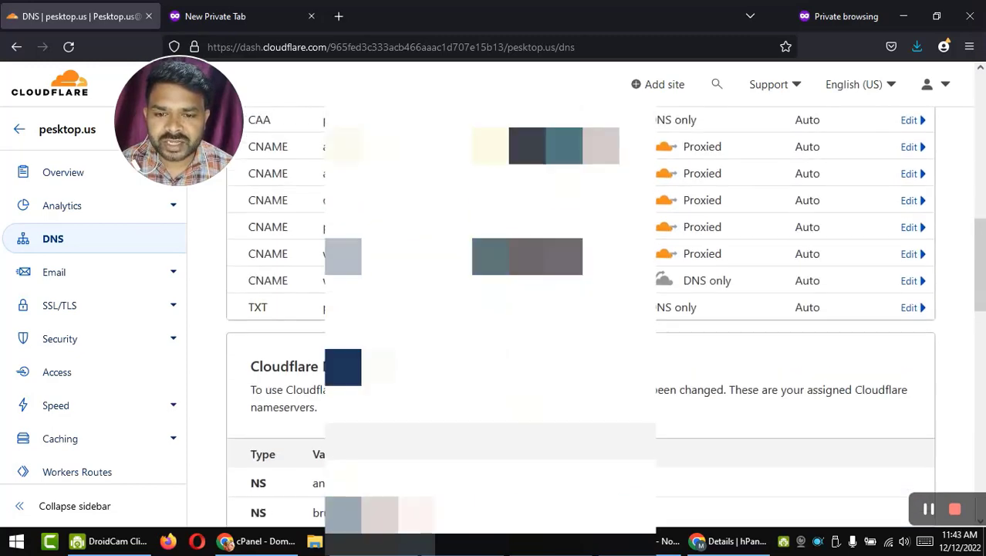
scroll(343, 440, up, 3)
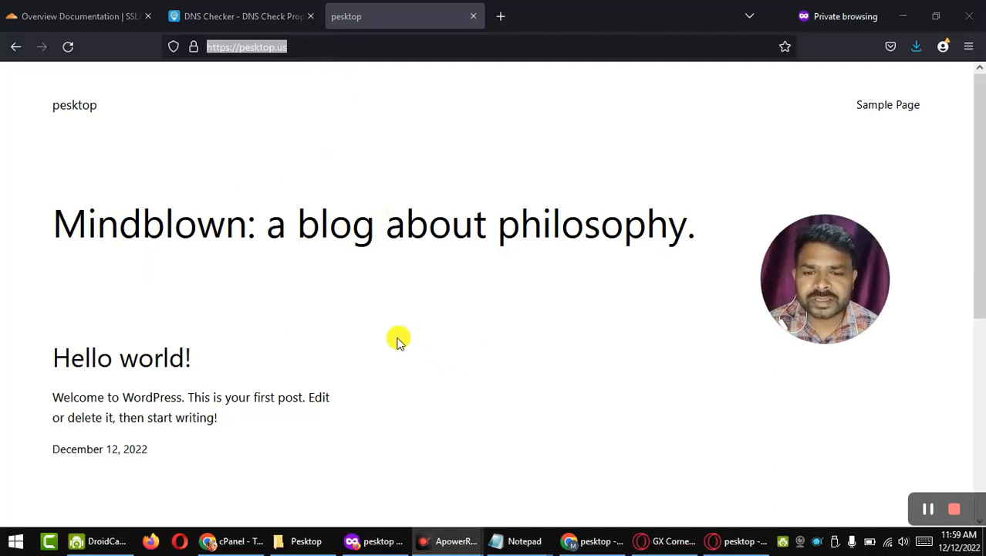
Look through the pesktop.us home page to check that the new WordPress installation is served
scroll(455, 448, down, 4)
scroll(479, 434, down, 1)
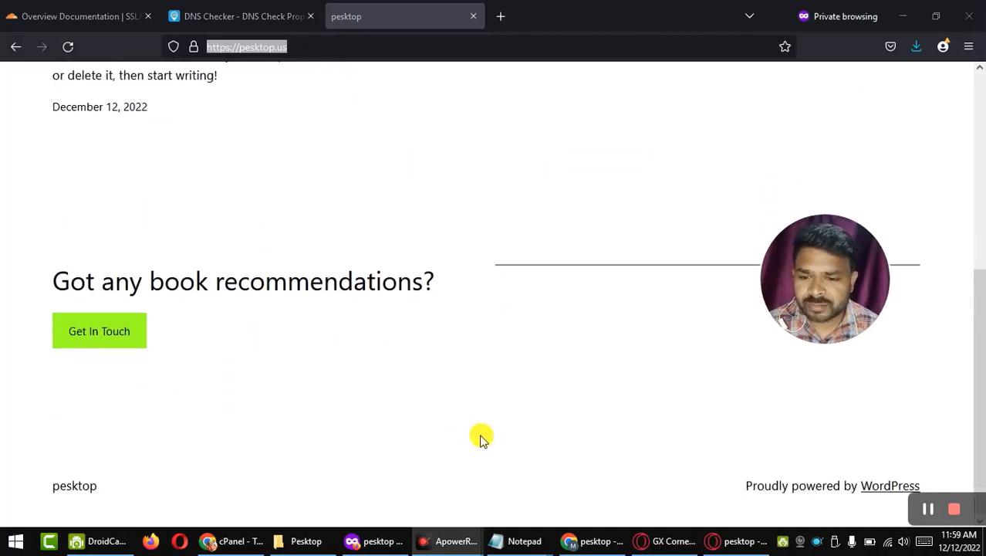
scroll(480, 437, up, 2)
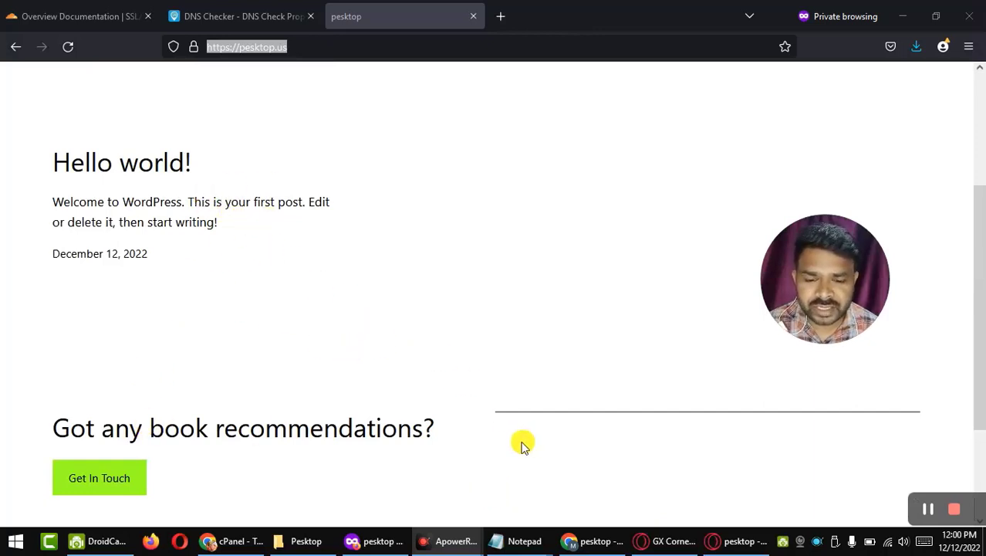
Open the Cloudflare overview of pesktop.us and reload the page
mouse_move(371, 546)
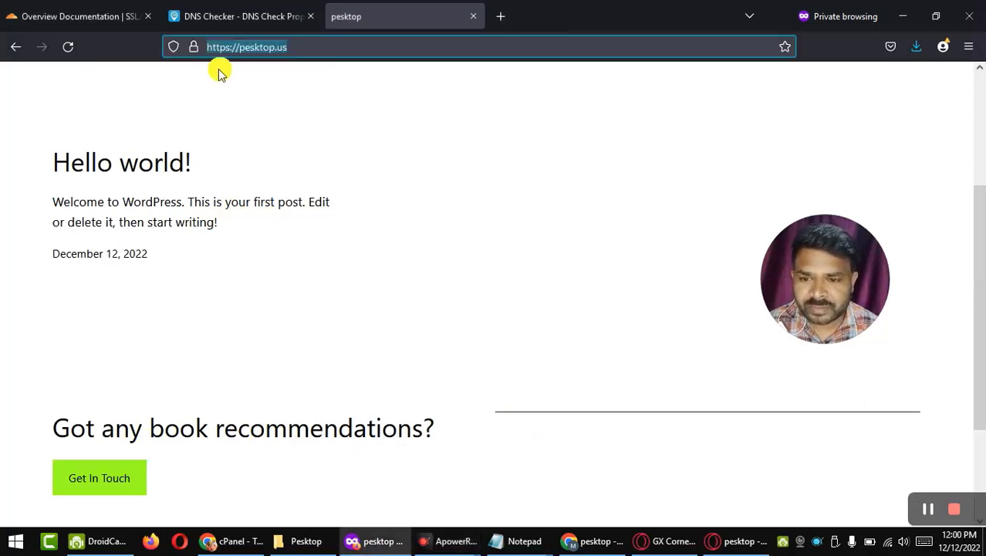
click(84, 22)
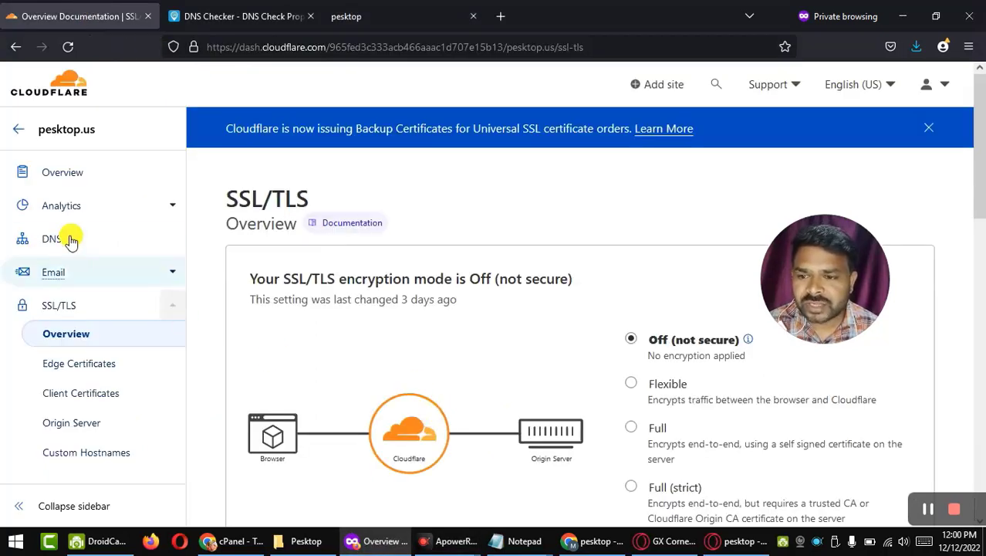
click(52, 169)
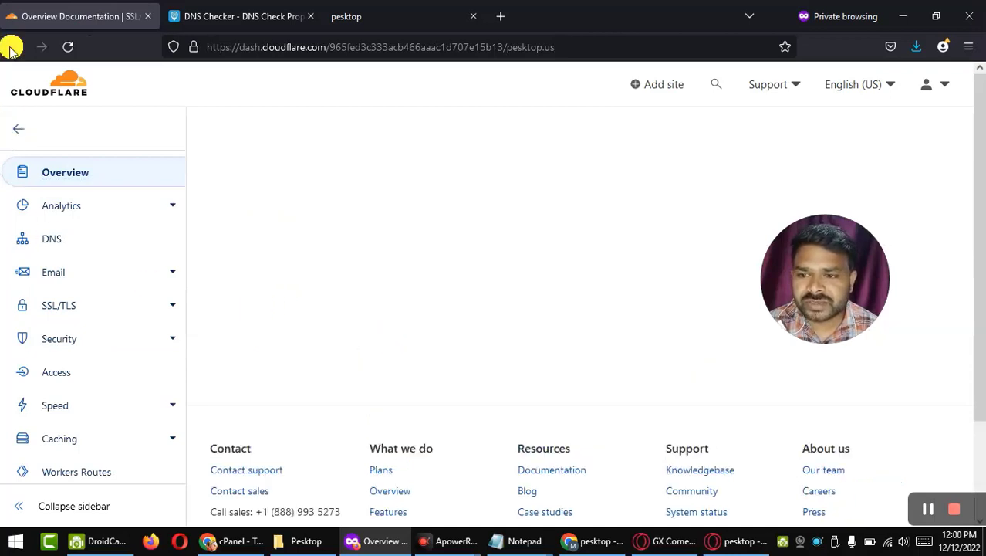
click(68, 46)
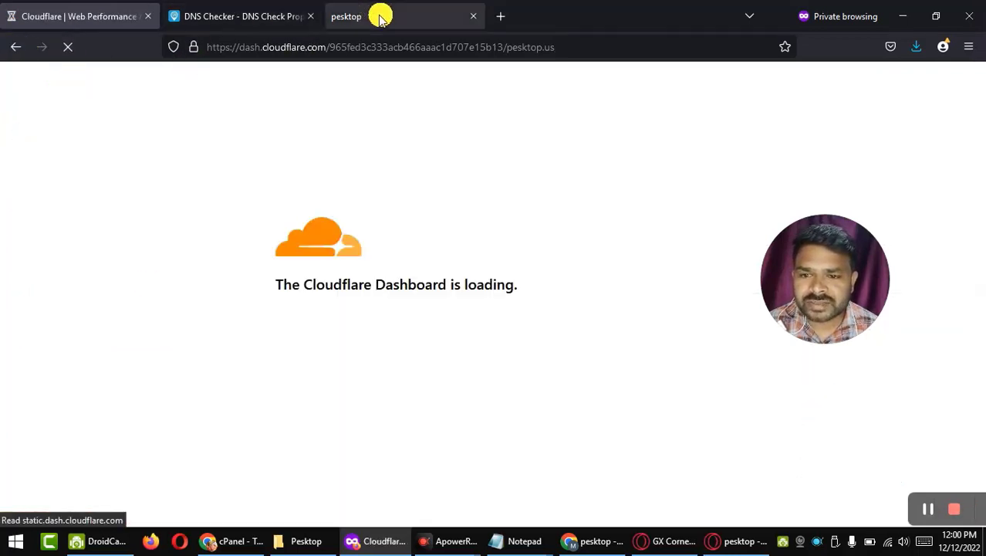
Open the WordPress admin login page at pesktop.us/wp-admin, reloading it after the DNS resolution error
click(417, 23)
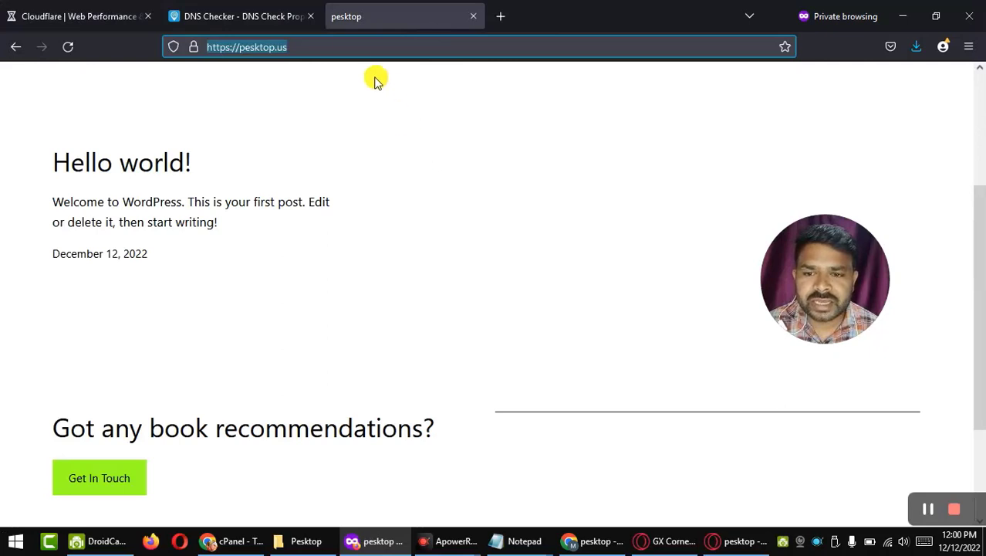
click(338, 47)
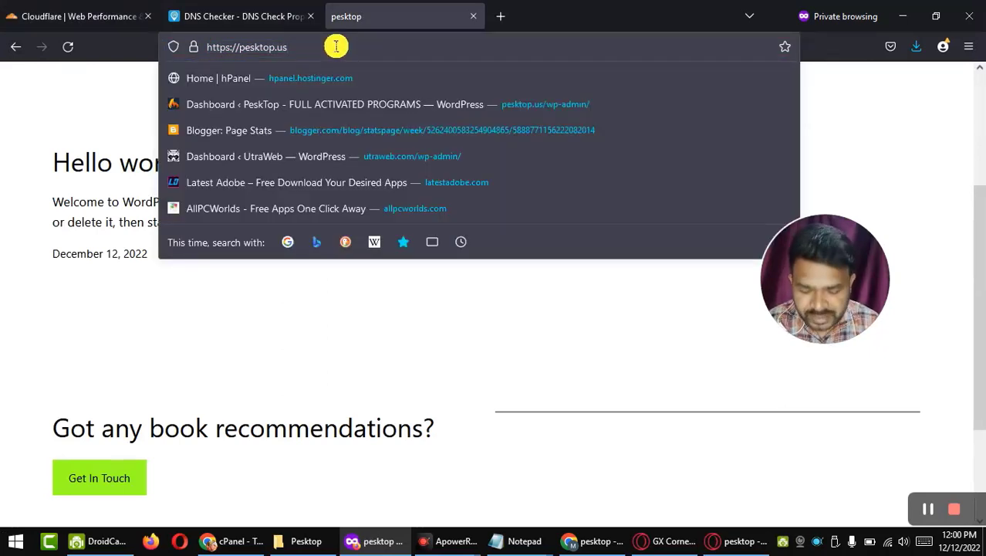
text(/wp)
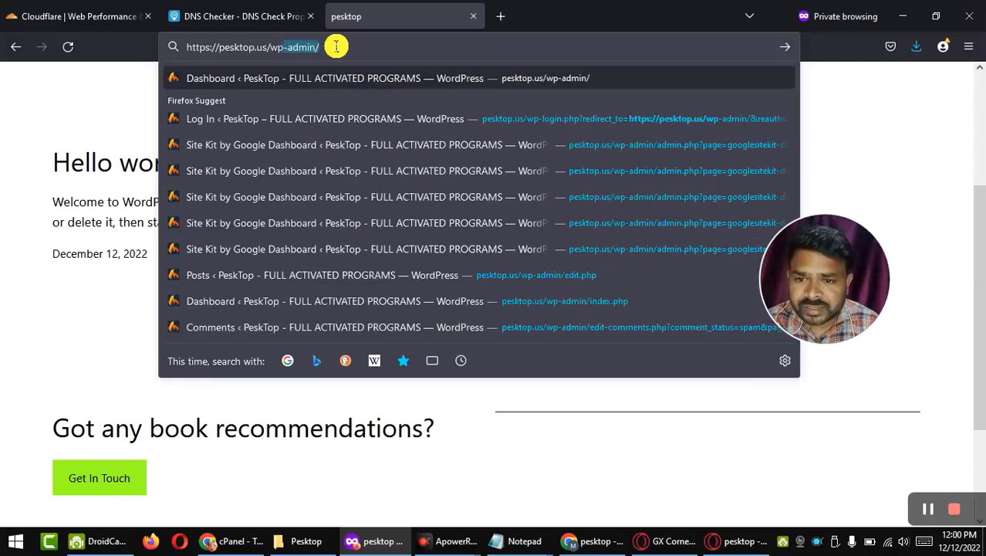
click(337, 46)
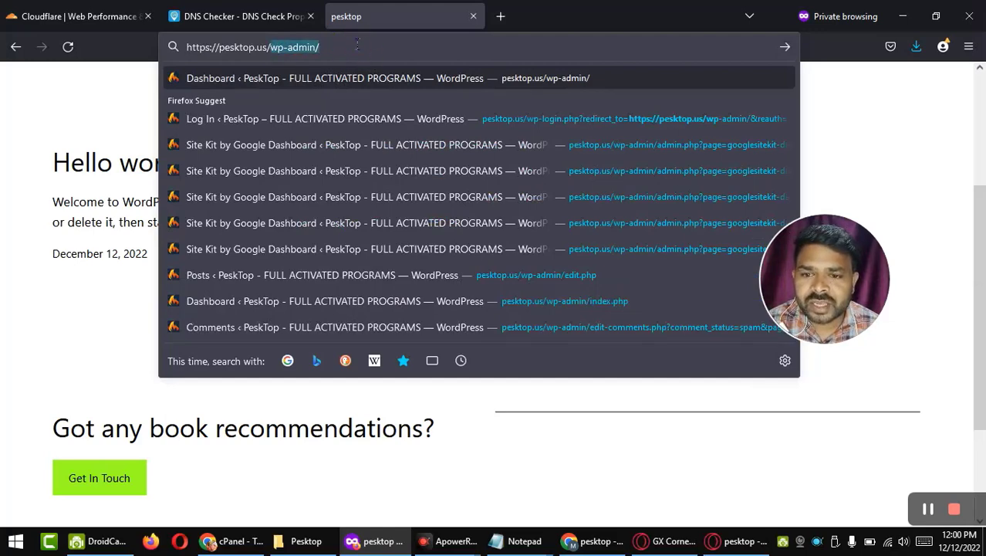
click(358, 47)
key(Return)
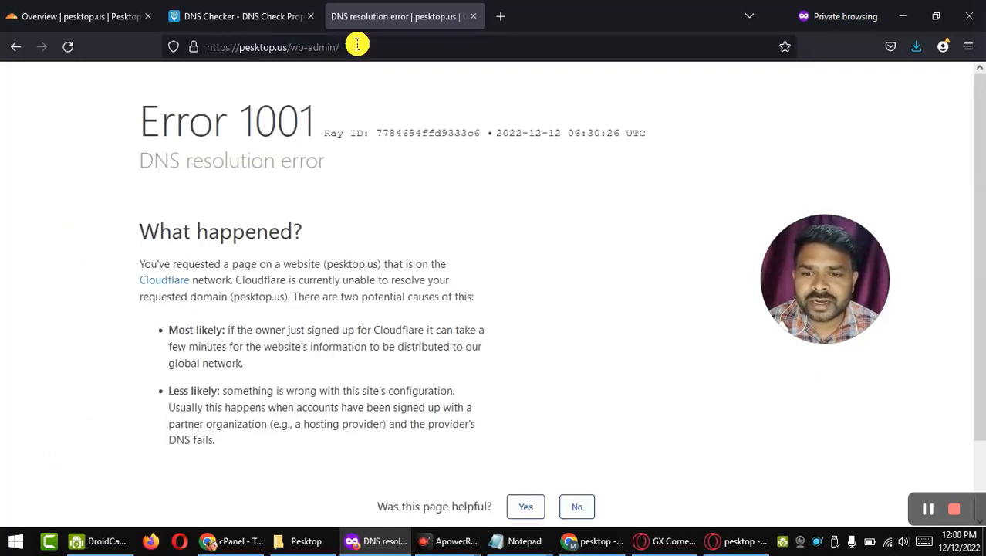
click(69, 47)
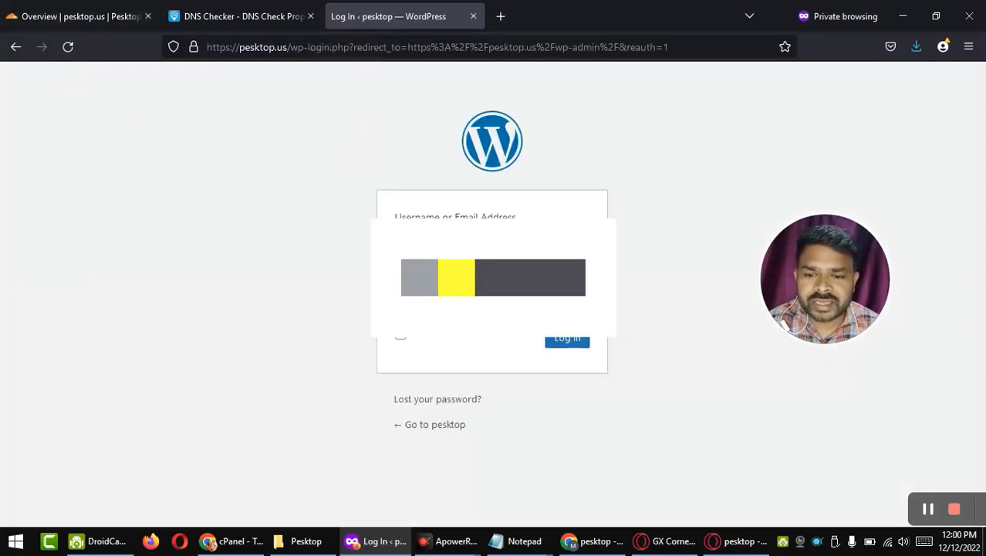
Log in to the new WordPress admin with the administrator username and password
click(487, 277)
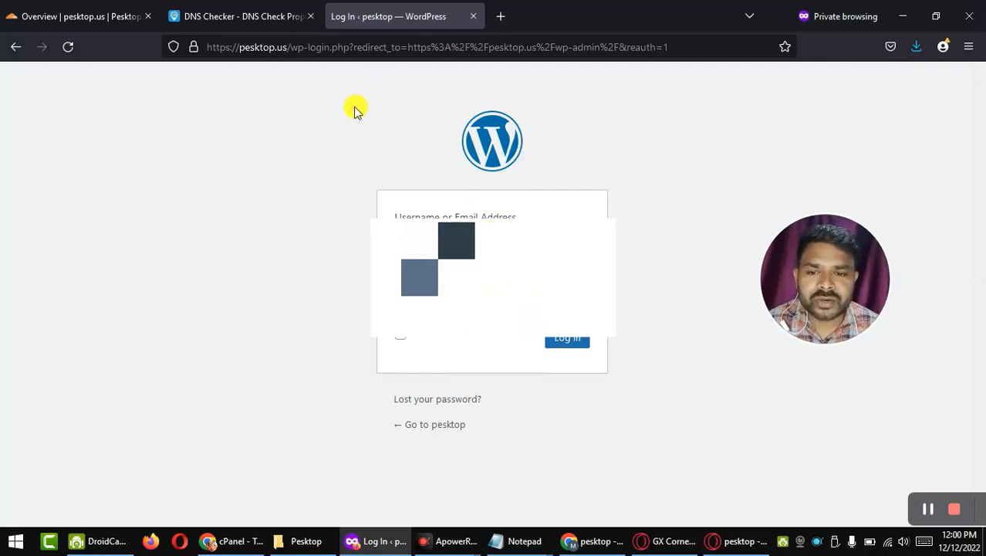
click(567, 340)
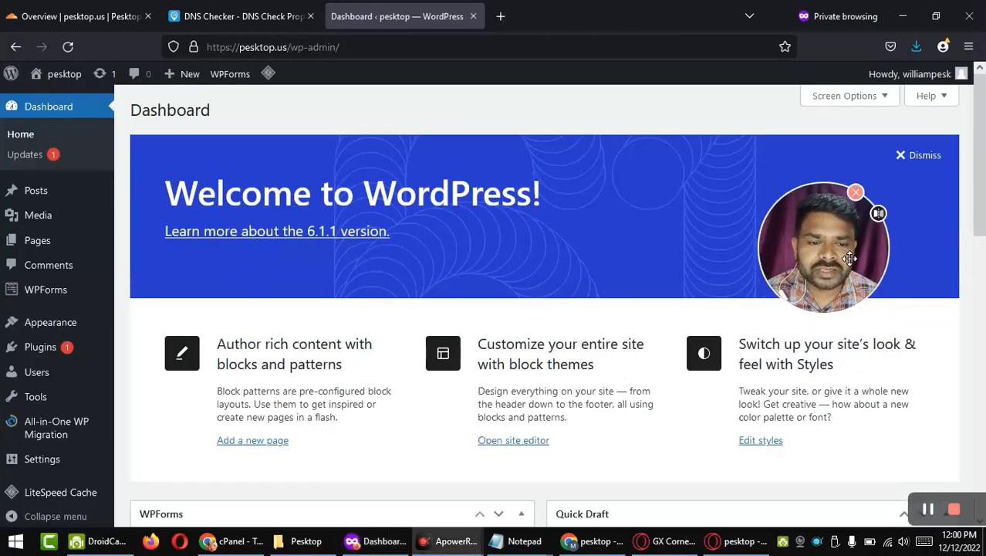
drag(861, 287, 952, 374)
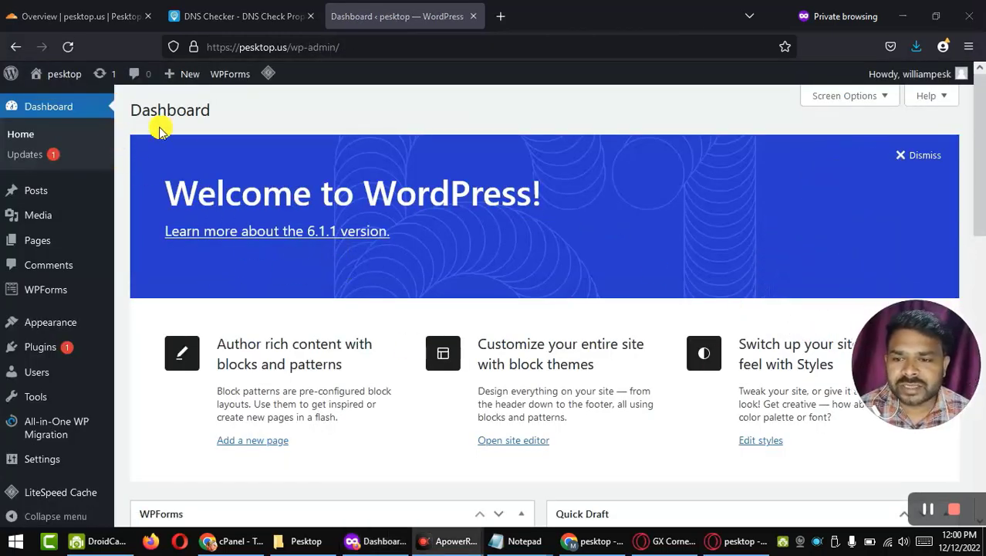
Look through the WordPress dashboard and the list of all posts in the new installation
scroll(241, 380, down, 8)
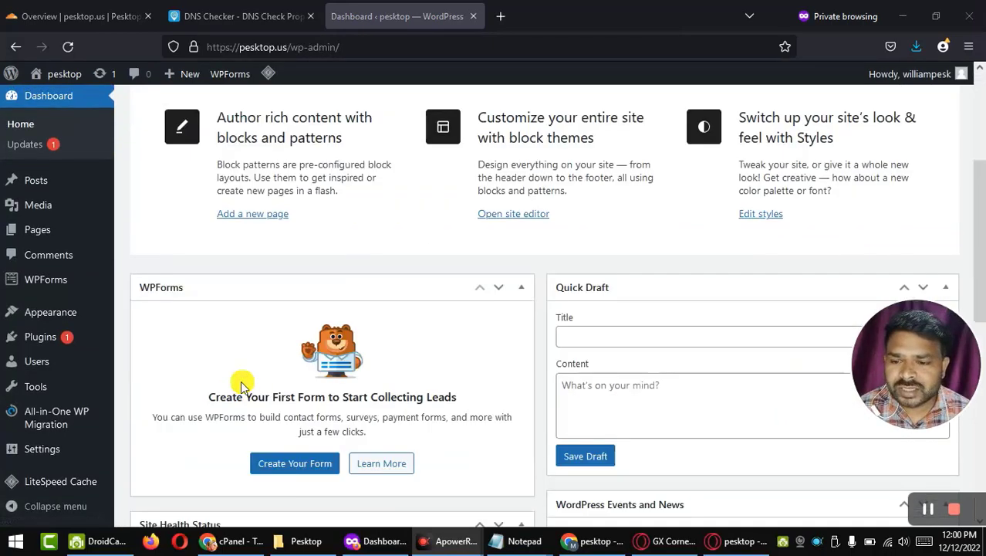
scroll(68, 267, up, 2)
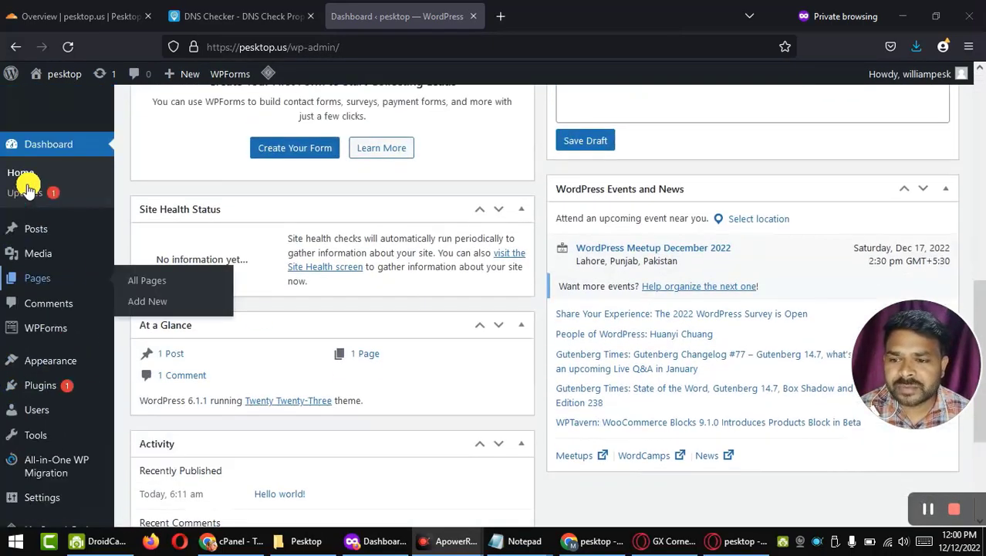
click(4, 191)
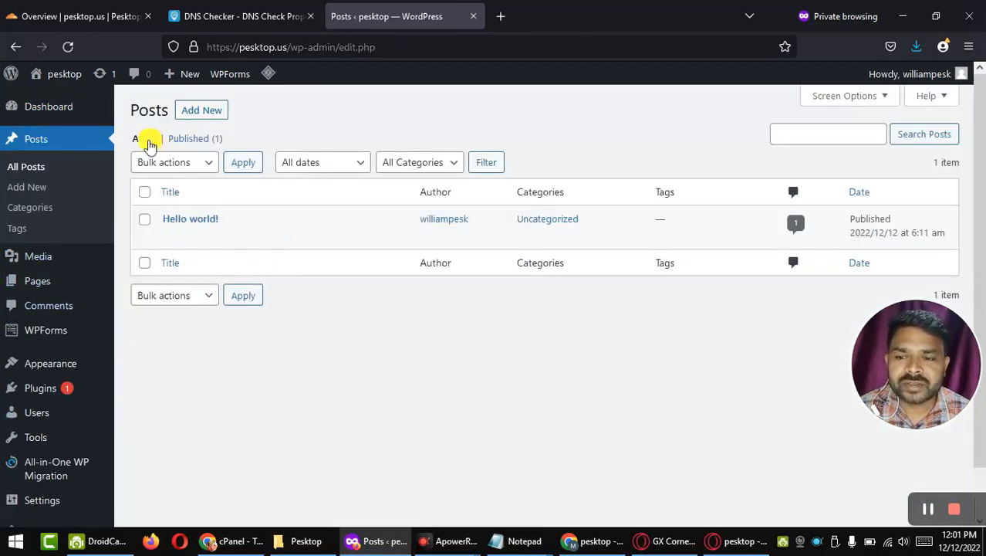
scroll(475, 281, down, 1)
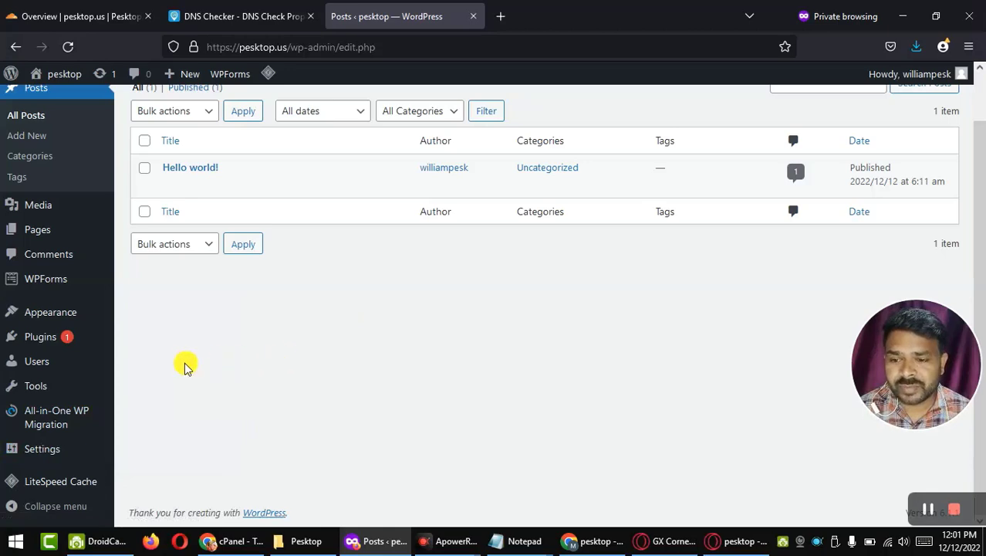
Start adding a new plugin, close the DNS Checker page, and search the plugin directory for "updraft"
mouse_move(38, 335)
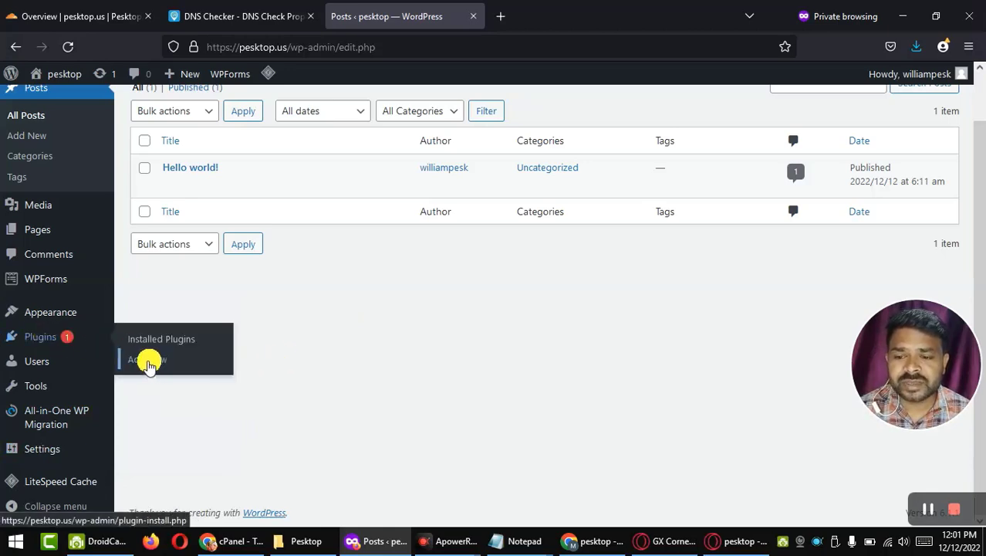
click(148, 361)
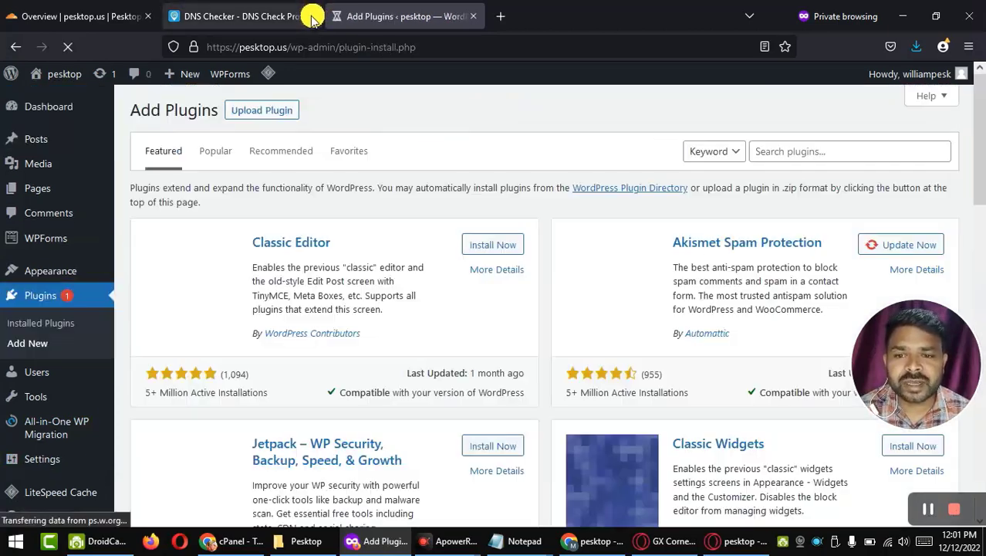
click(311, 16)
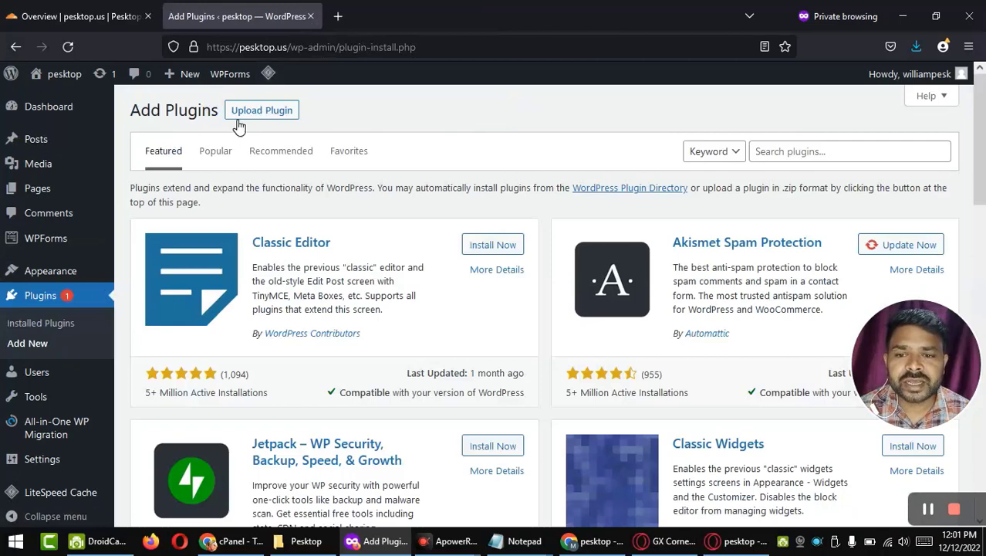
click(785, 151)
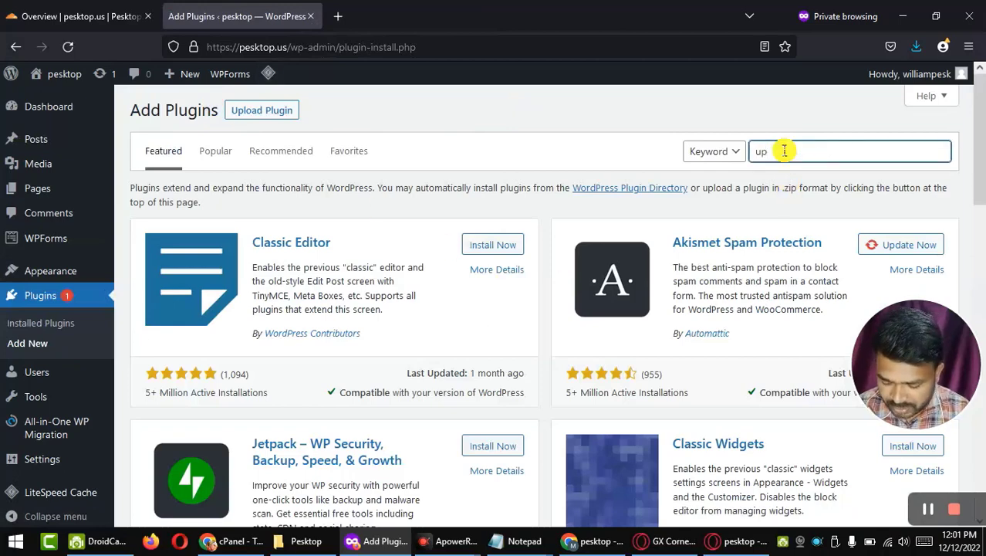
text(updraft)
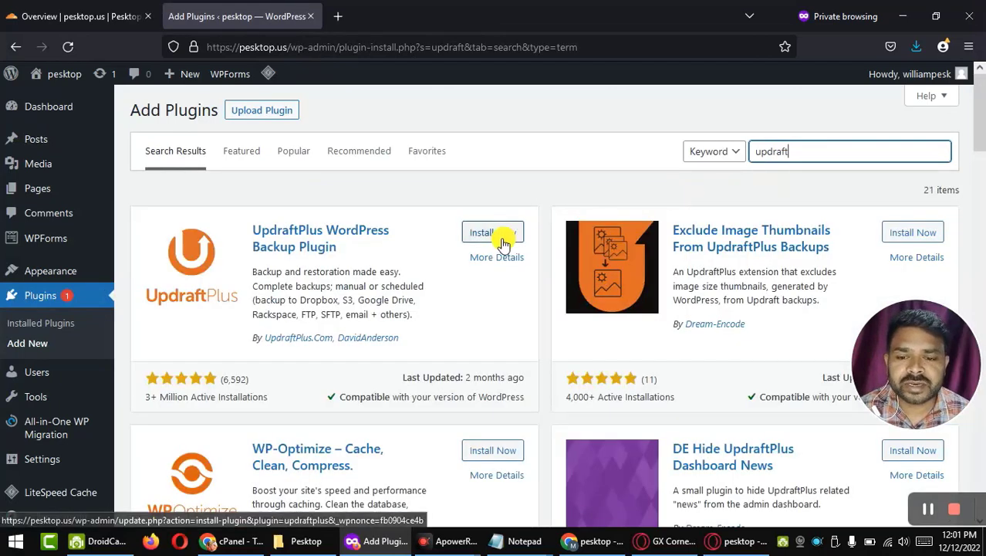
Install and activate the UpdraftPlus WordPress Backup Plugin, and dismiss its welcome notice
click(488, 236)
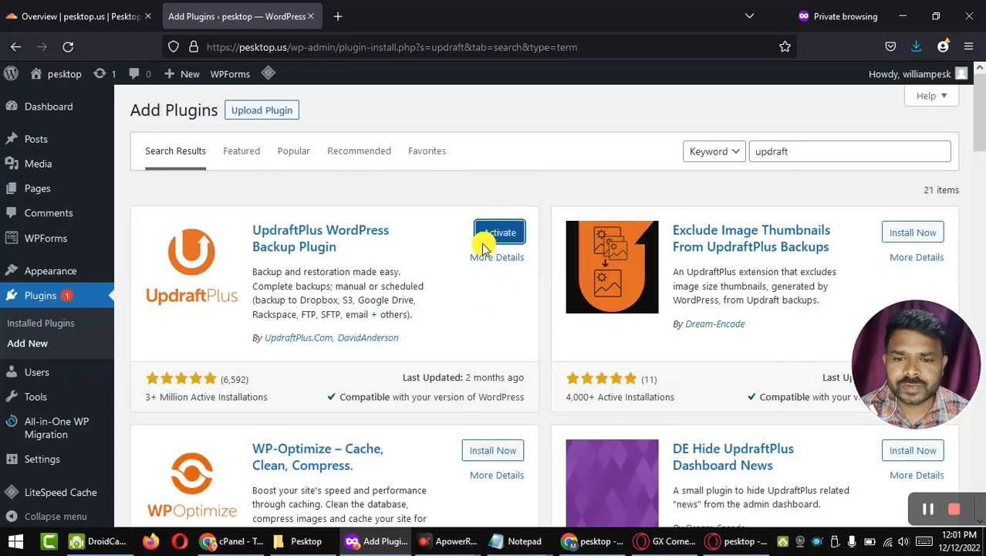
click(515, 239)
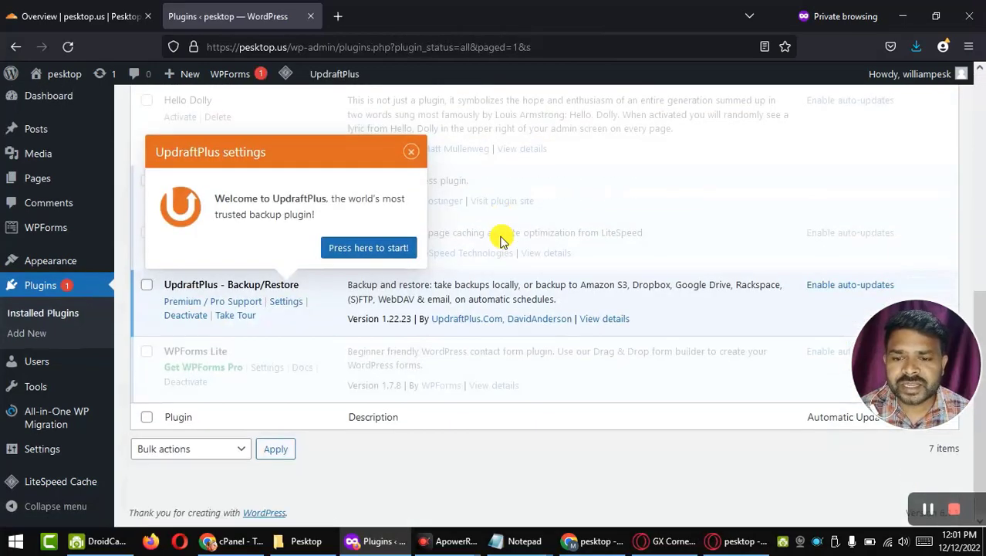
click(411, 152)
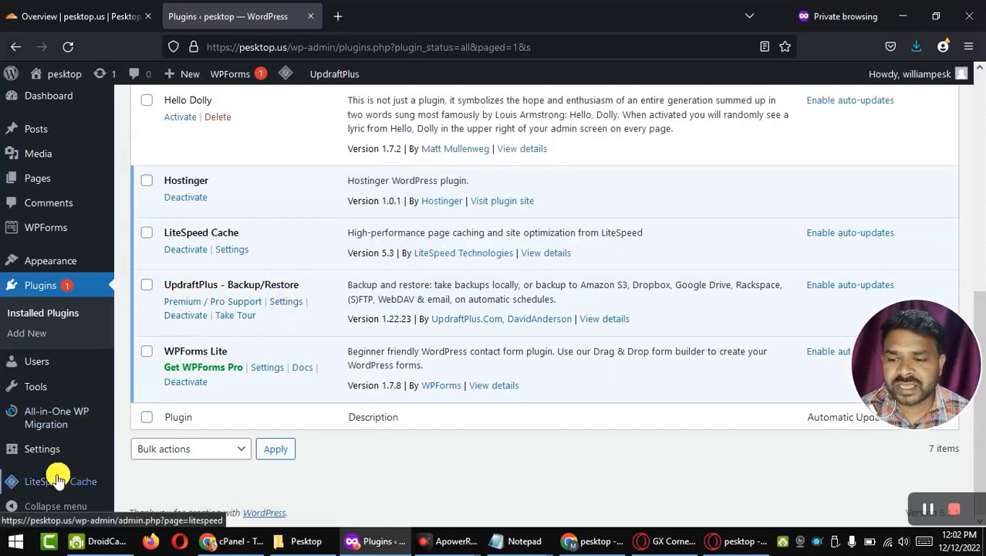
Open the settings of UpdraftPlus Backups and choose Google Drive as the remote storage
mouse_move(36, 454)
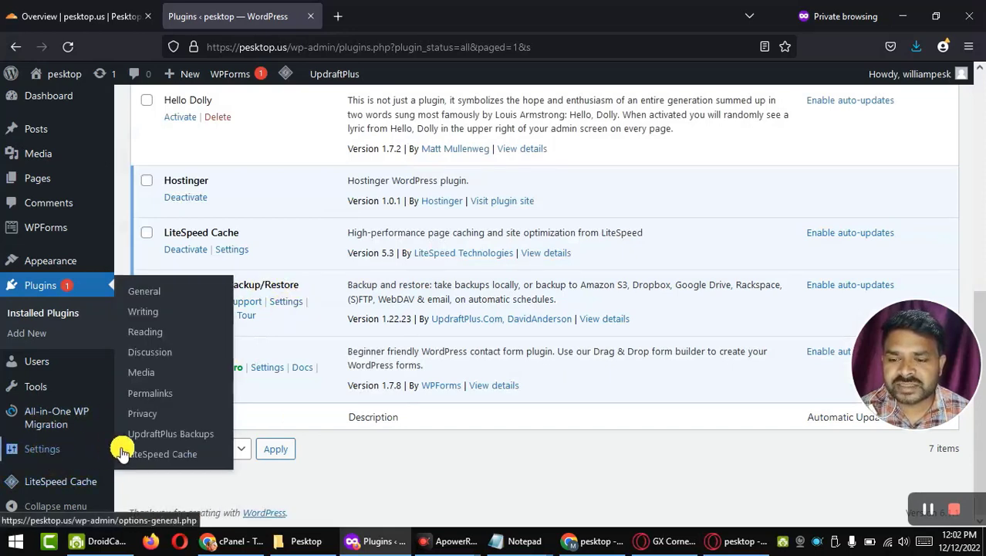
click(168, 435)
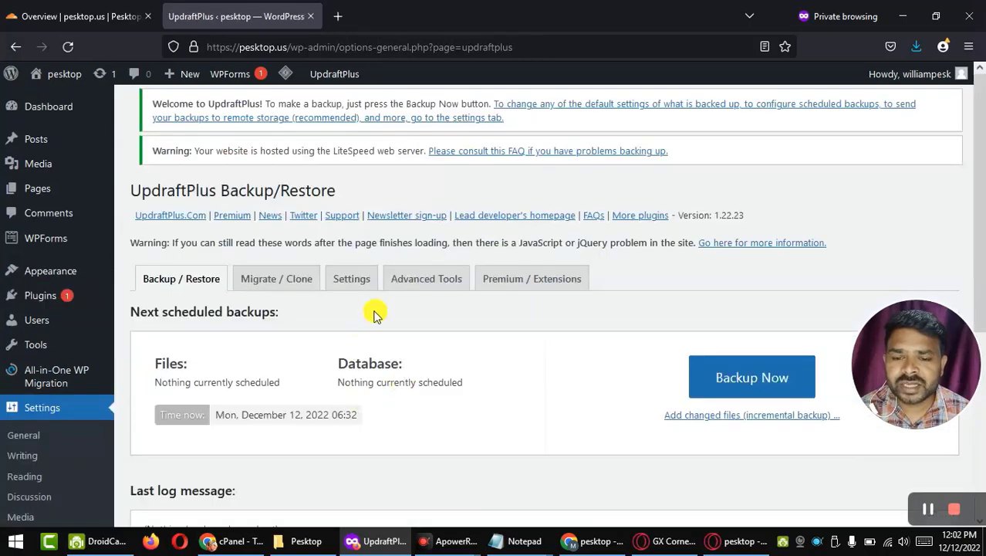
click(350, 271)
scroll(487, 297, down, 3)
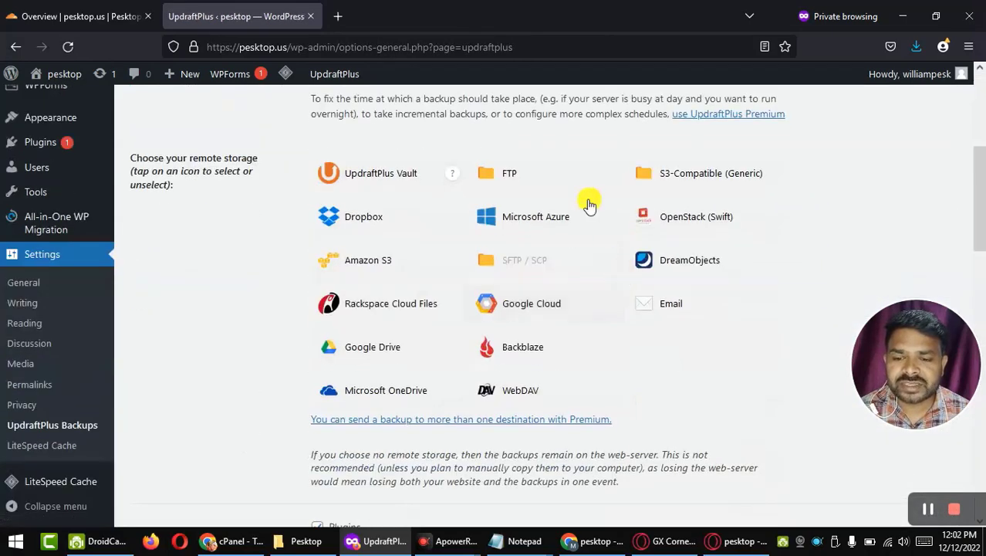
click(368, 356)
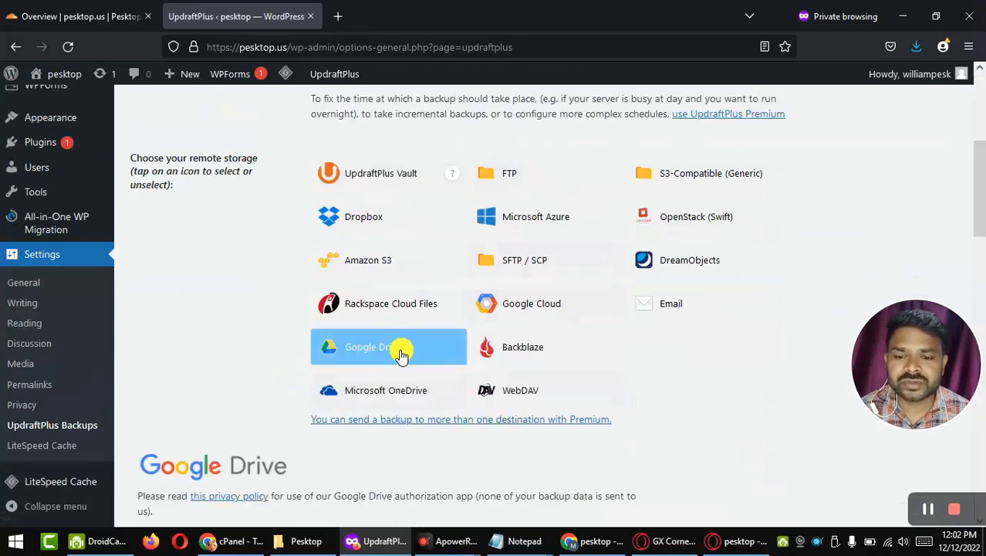
Authenticate UpdraftPlus with the site's Google account, allow access to Google Drive and complete the setup
scroll(401, 353, down, 4)
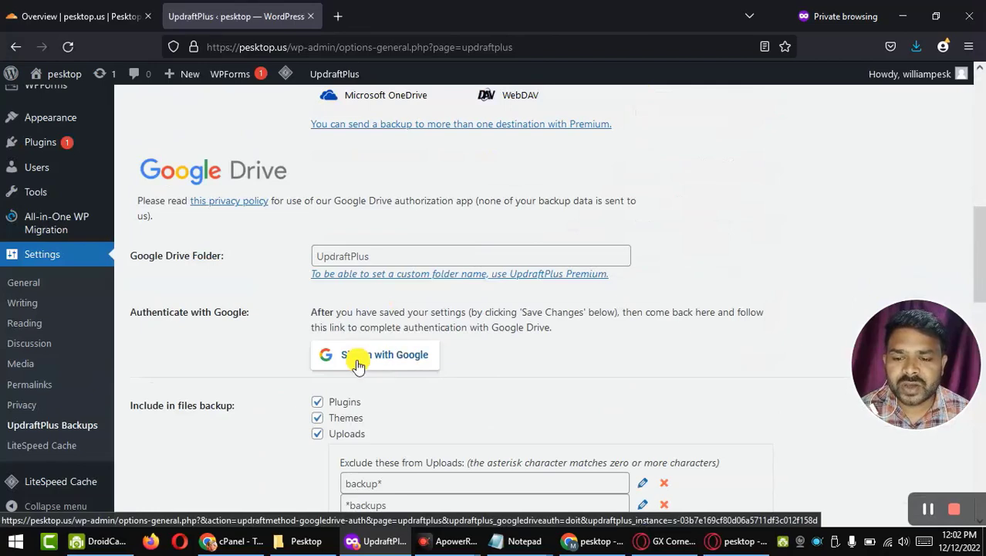
click(369, 357)
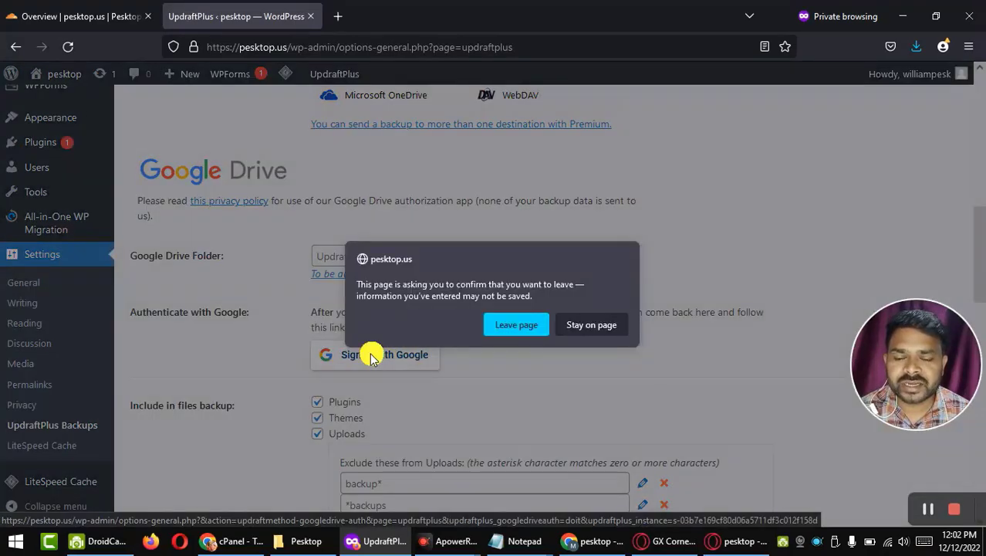
click(513, 325)
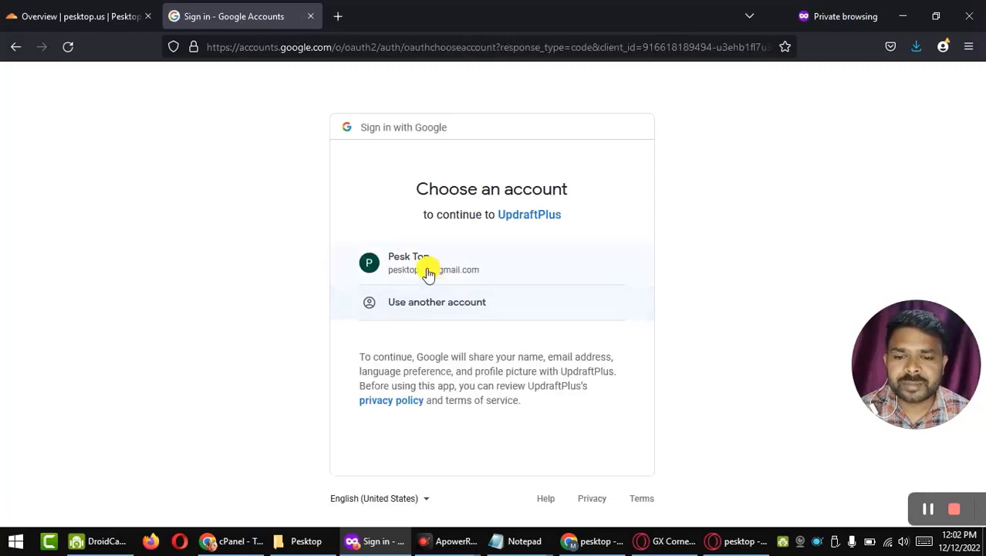
click(426, 266)
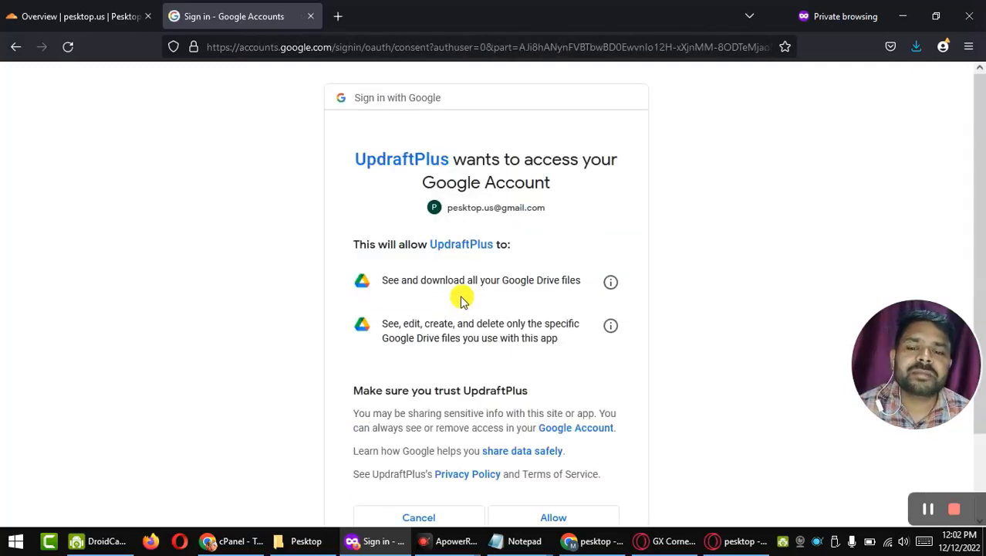
scroll(496, 362, down, 2)
click(551, 424)
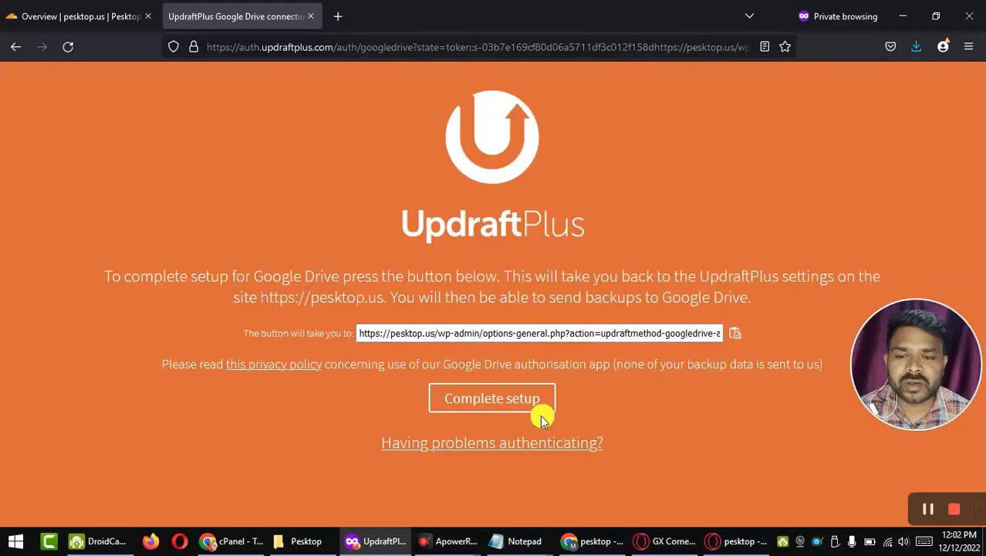
click(472, 408)
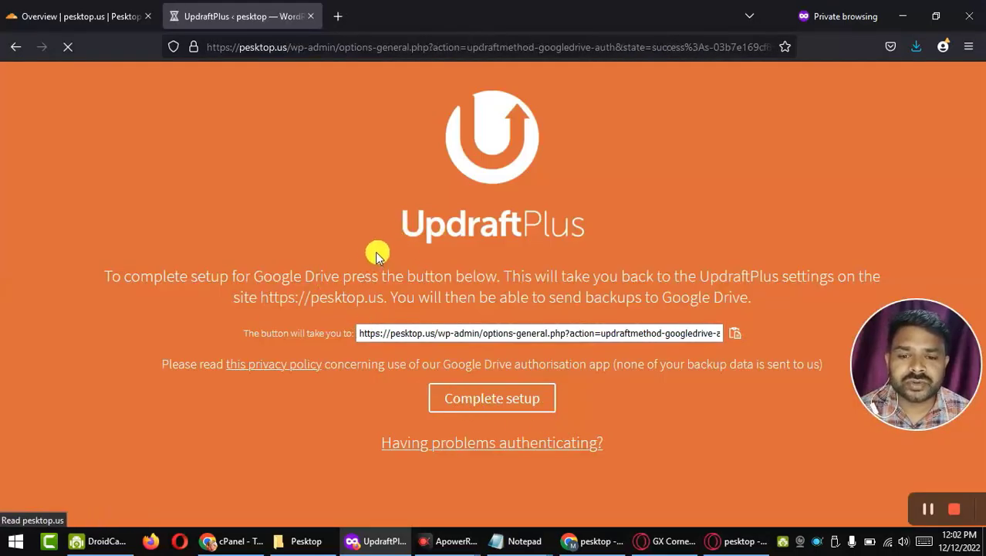
Return to the UpdraftPlus settings, select Google Drive as remote storage and check its Google authentication
scroll(418, 317, down, 2)
scroll(419, 324, down, 3)
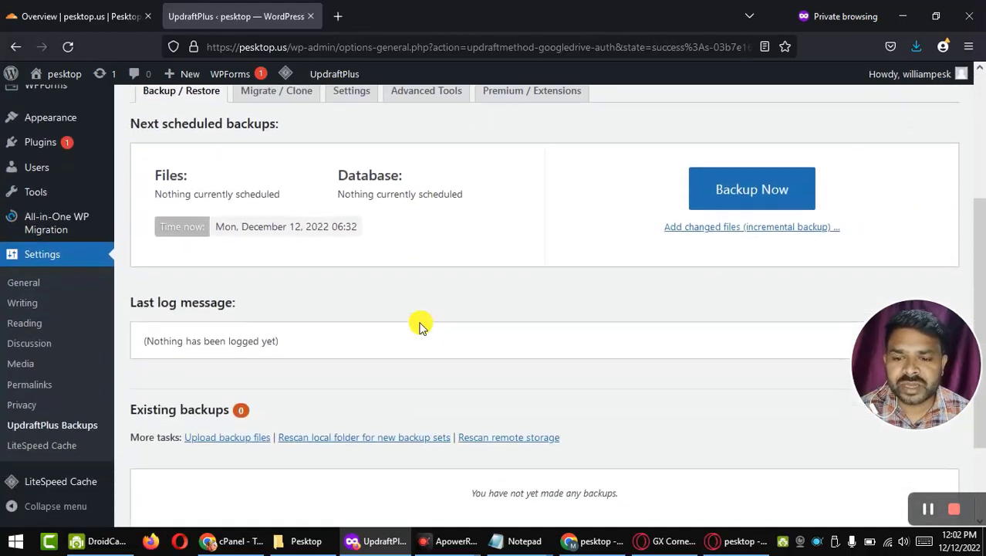
scroll(420, 324, up, 4)
click(355, 287)
scroll(378, 359, down, 3)
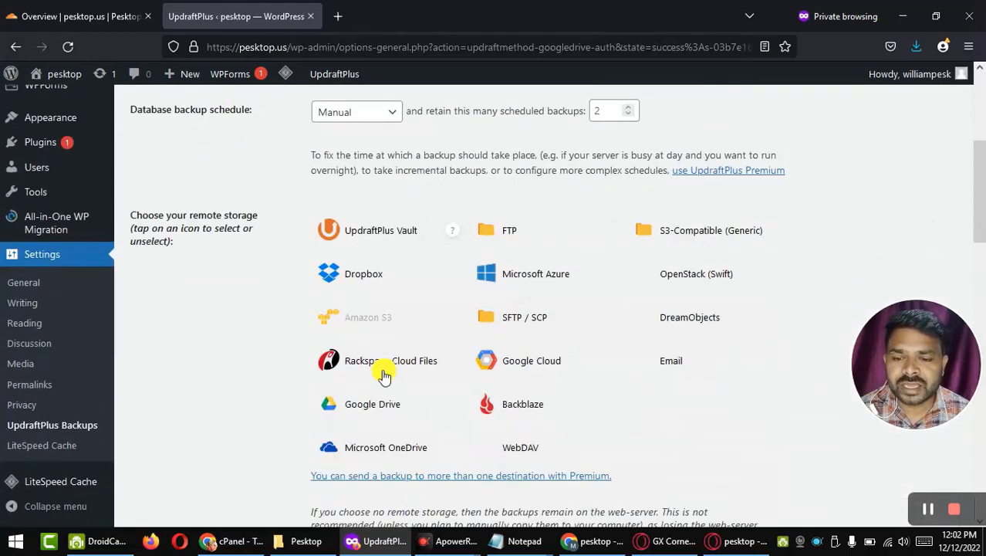
click(372, 388)
scroll(270, 330, down, 5)
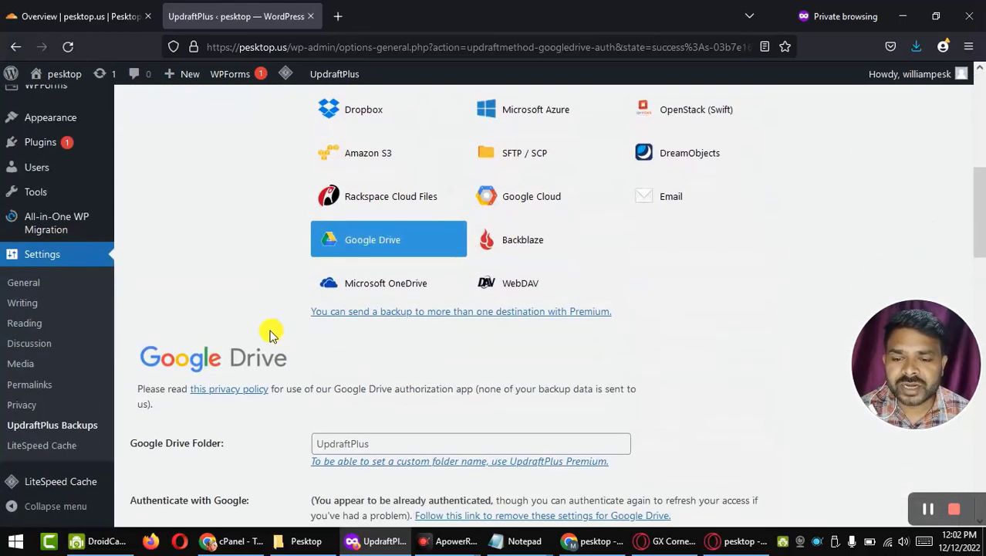
scroll(271, 328, up, 4)
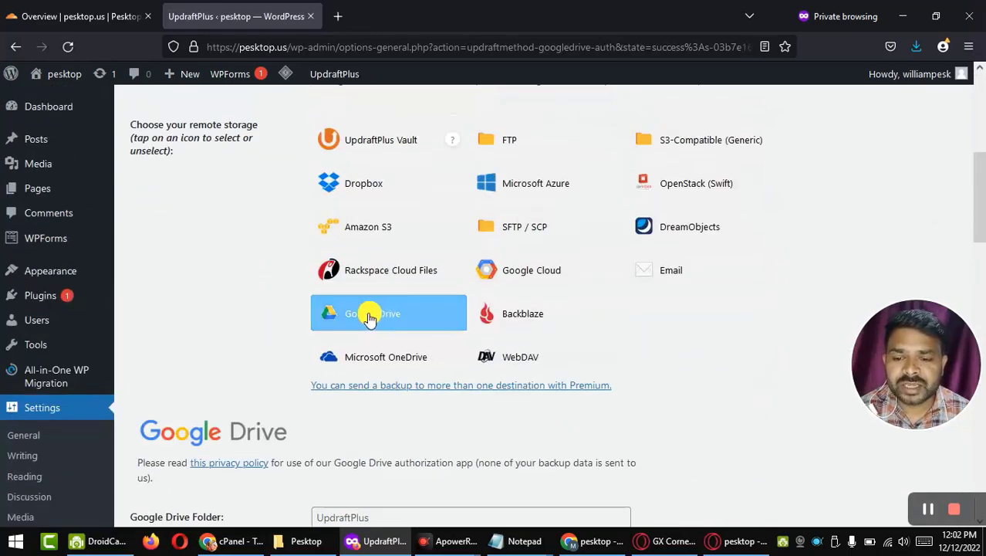
Save the UpdraftPlus settings with Google Drive as the remote storage
scroll(369, 334, down, 10)
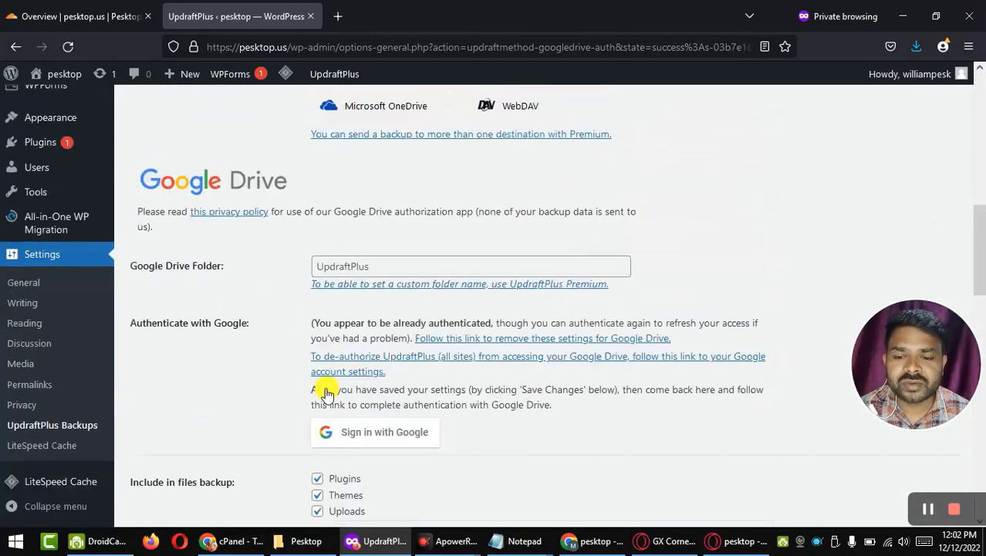
scroll(320, 417, down, 6)
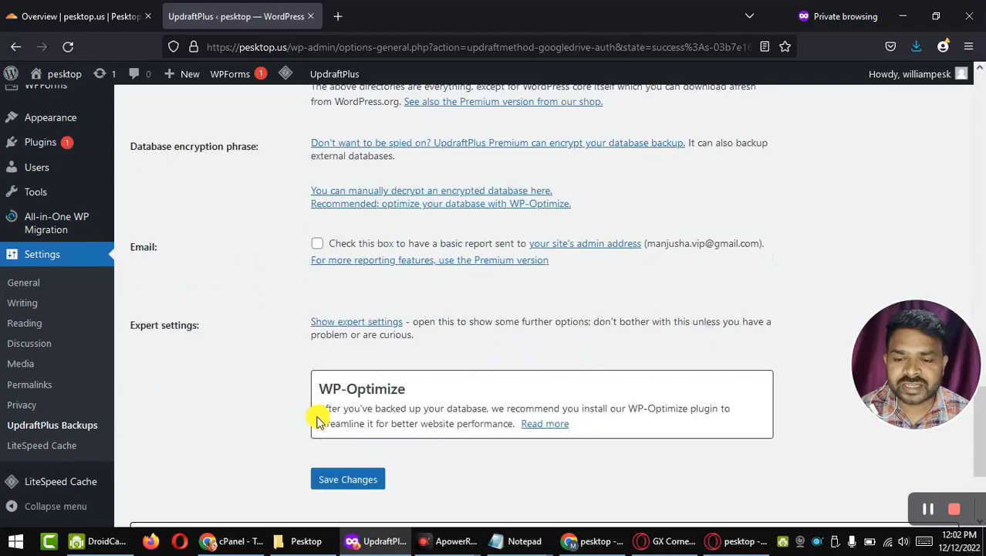
click(343, 302)
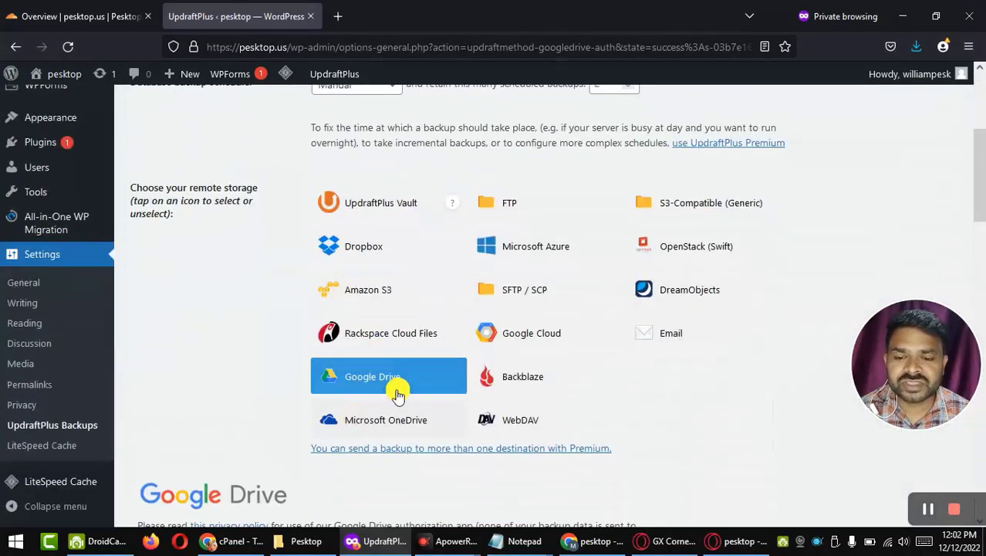
Open the Backup / Restore section and rescan the remote storage for existing backup sets, accepting that all stored backups are added
click(180, 253)
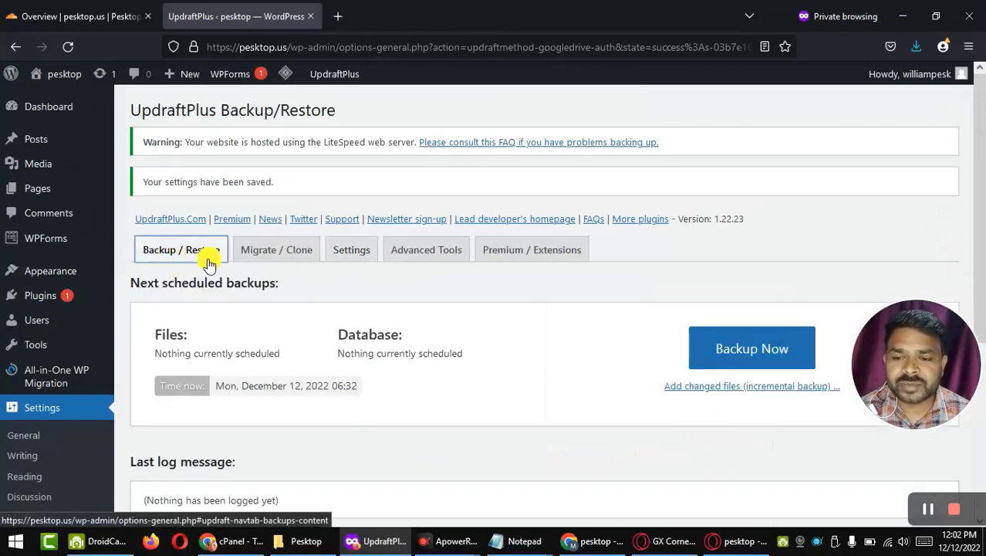
scroll(317, 315, down, 5)
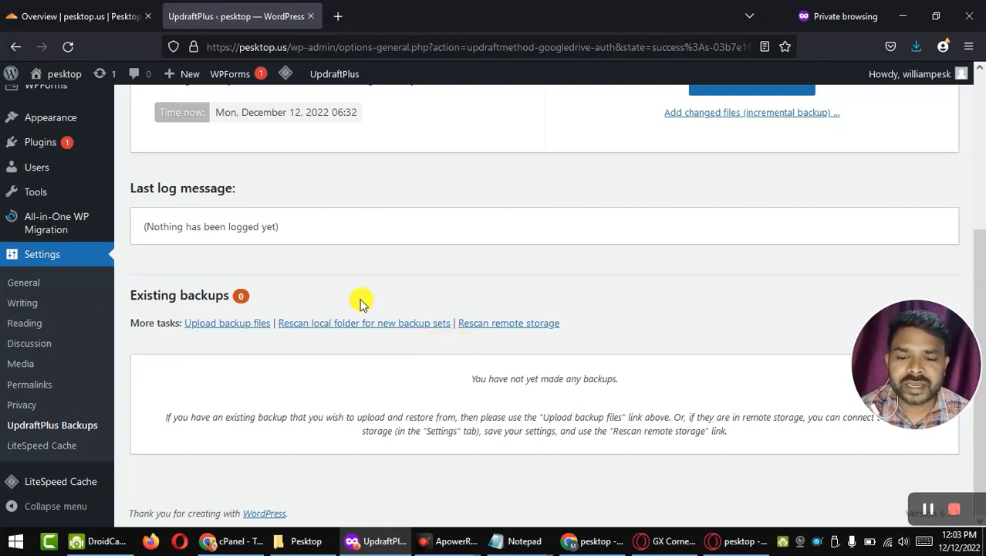
click(474, 327)
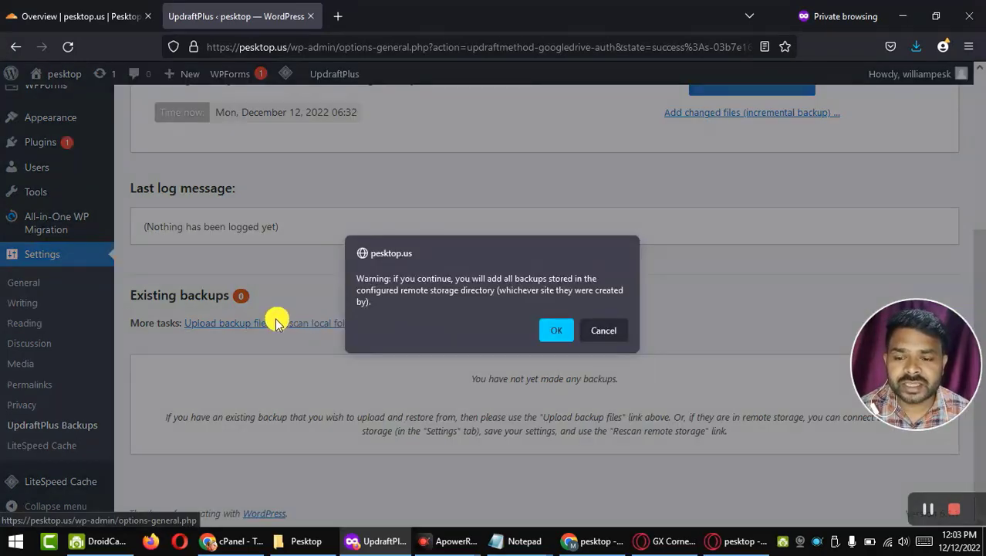
click(556, 332)
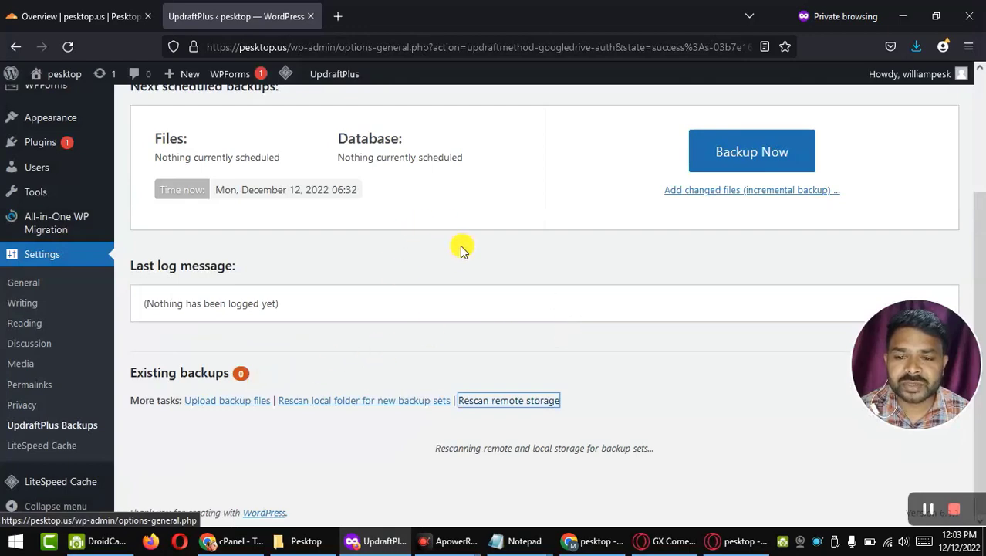
scroll(552, 318, down, 2)
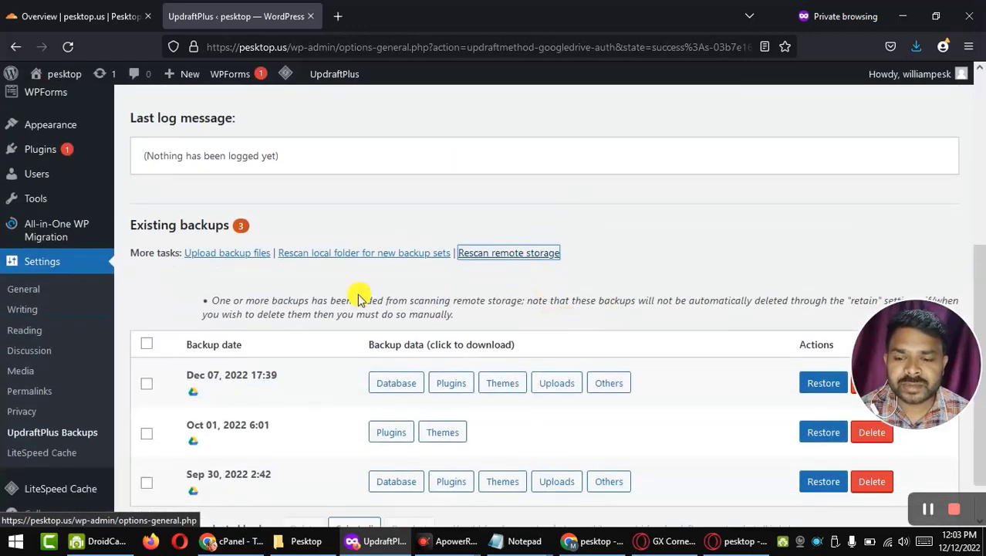
scroll(340, 408, down, 1)
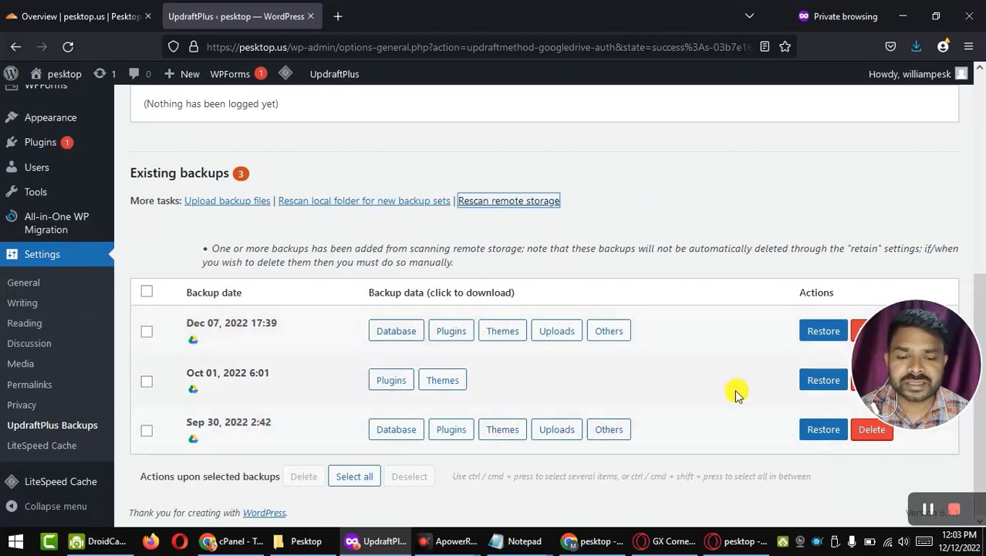
Start restoring the Dec 07, 2022 17:39 backup with the Plugins, Themes, Uploads, Others and Database components selected
drag(915, 362, 907, 176)
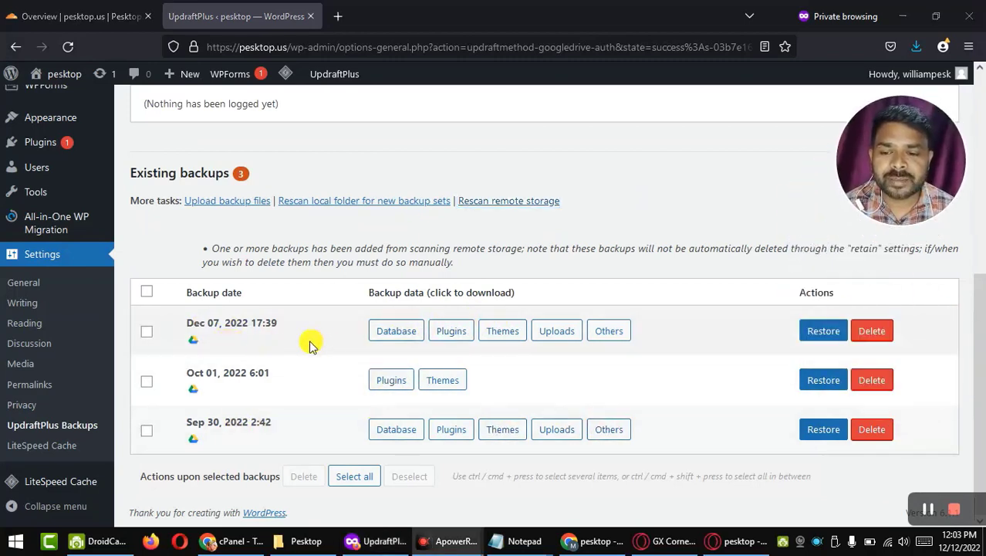
click(147, 333)
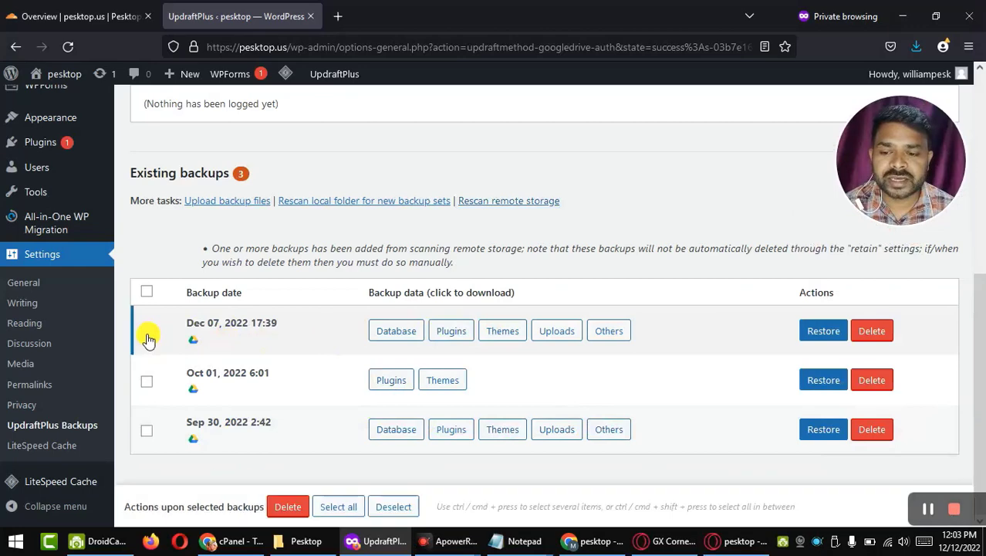
click(821, 333)
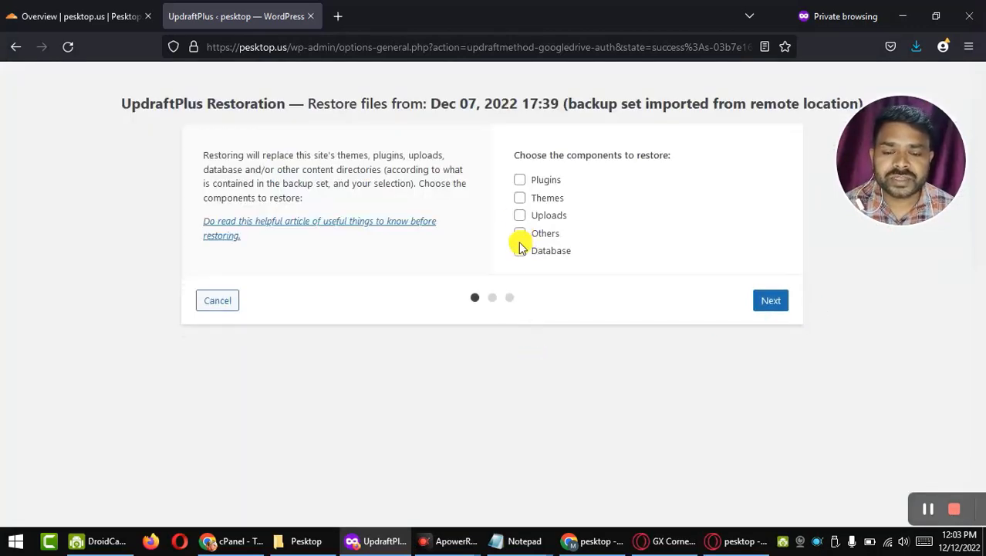
click(519, 180)
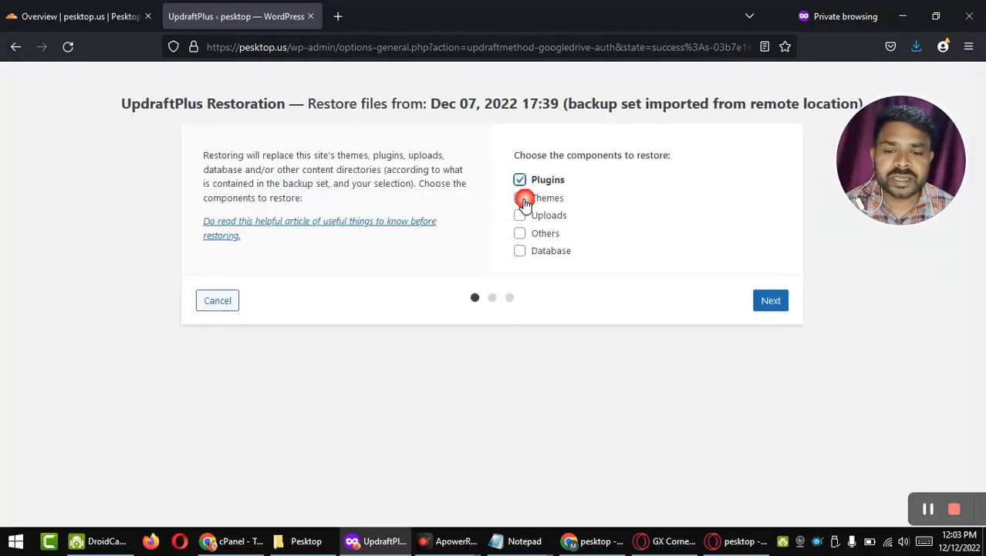
click(522, 199)
click(521, 254)
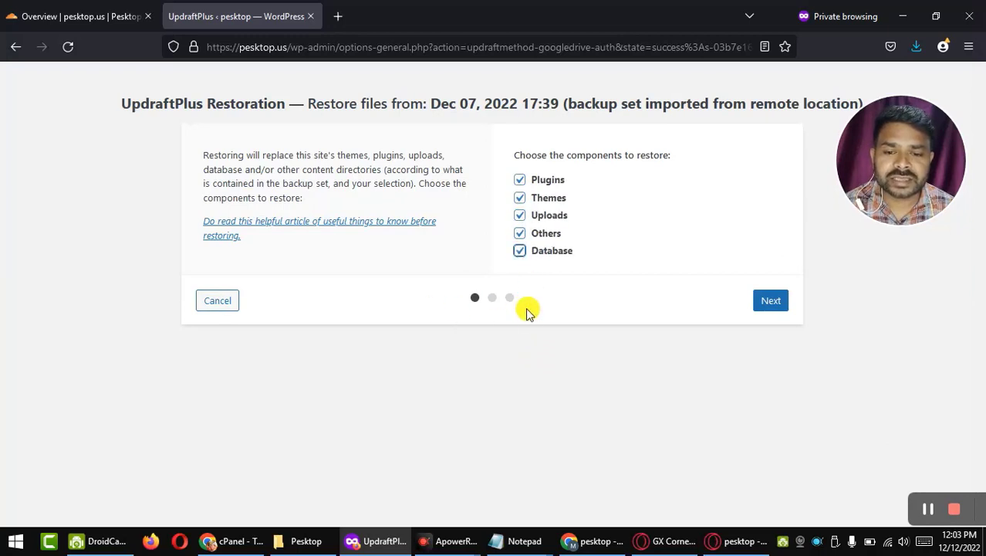
click(771, 306)
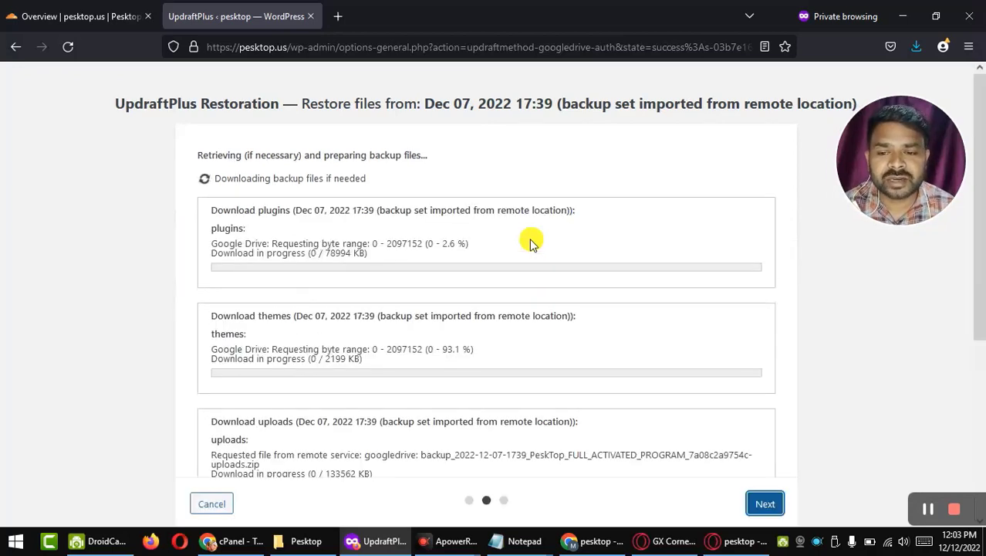
Examine the download progress of the backup's plugins, themes, uploads, others and database files
scroll(544, 267, down, 2)
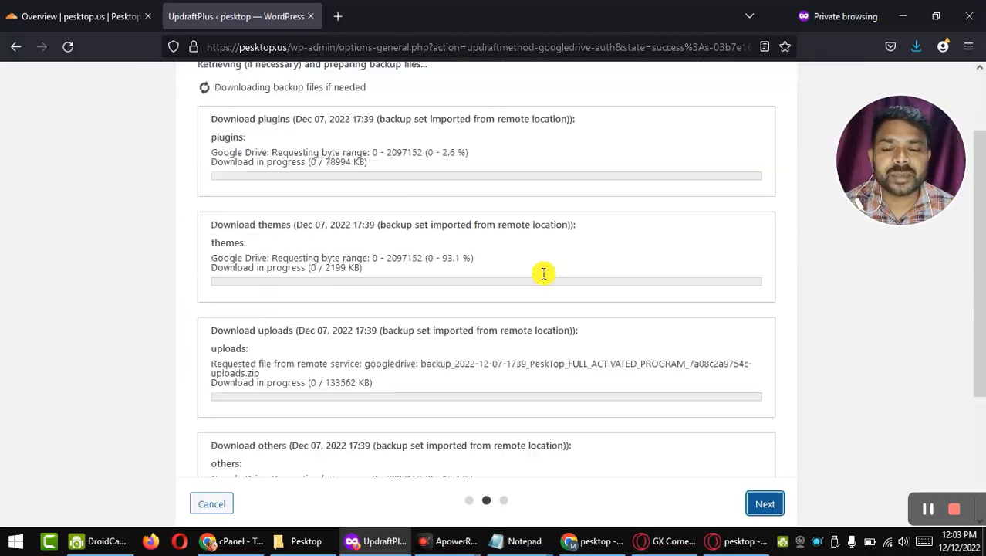
scroll(442, 370, up, 2)
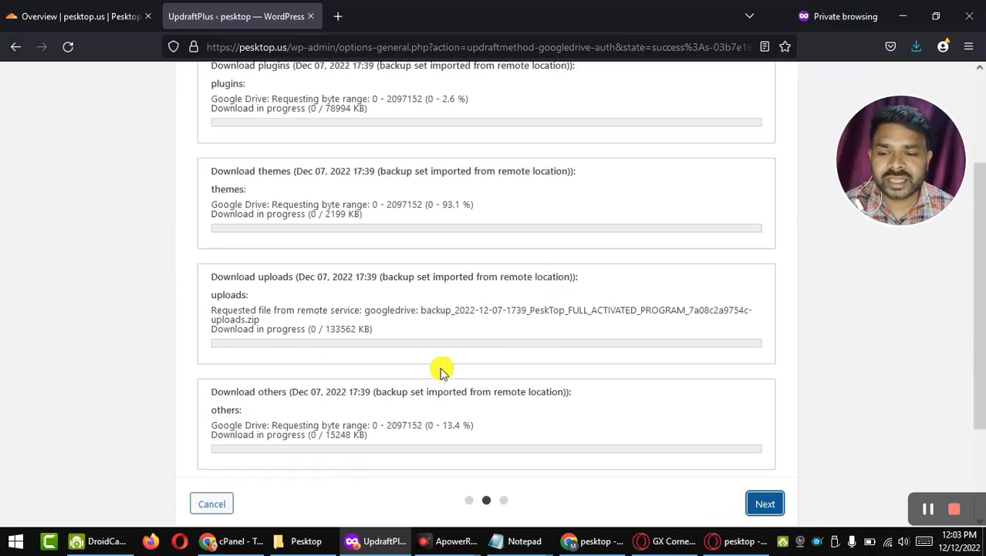
scroll(409, 299, down, 3)
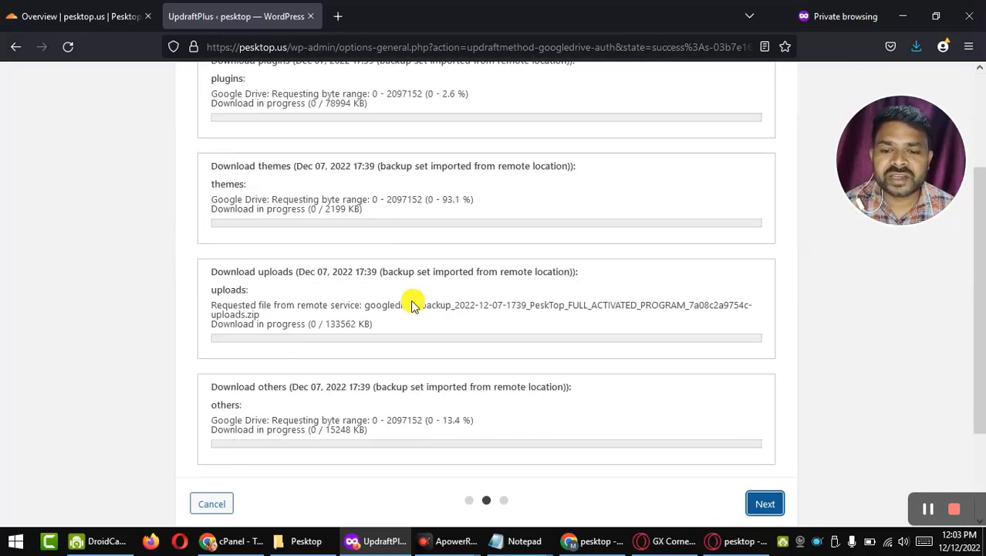
scroll(410, 299, up, 3)
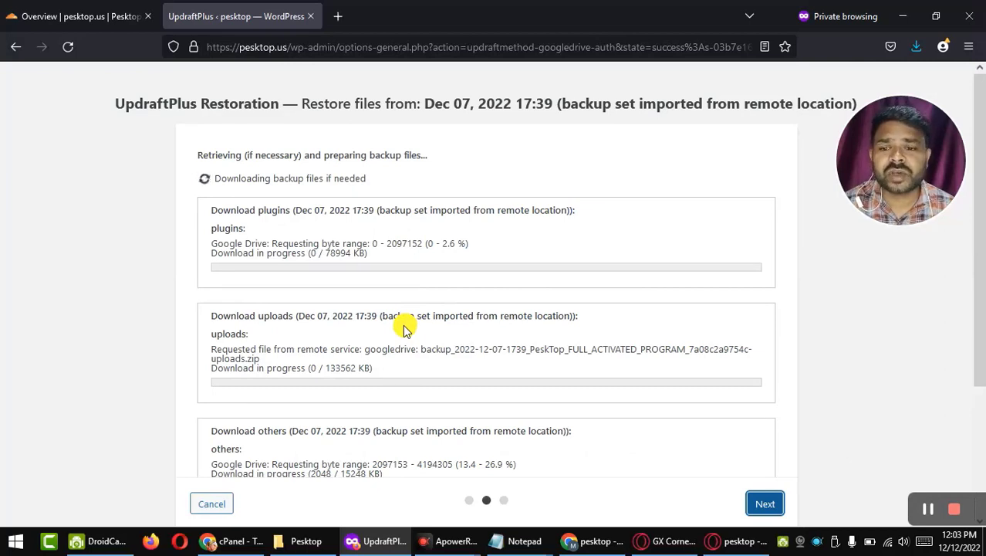
scroll(404, 328, down, 2)
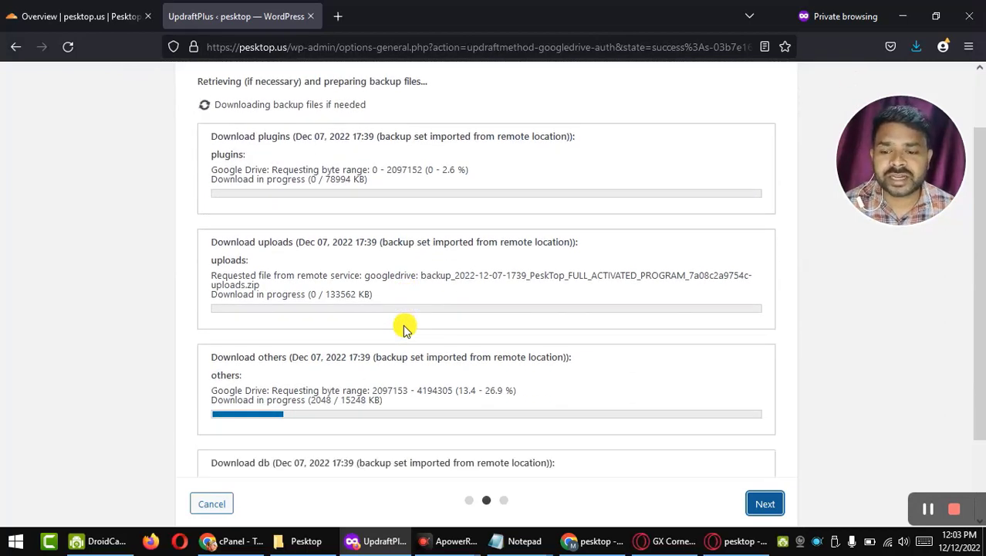
scroll(403, 328, down, 2)
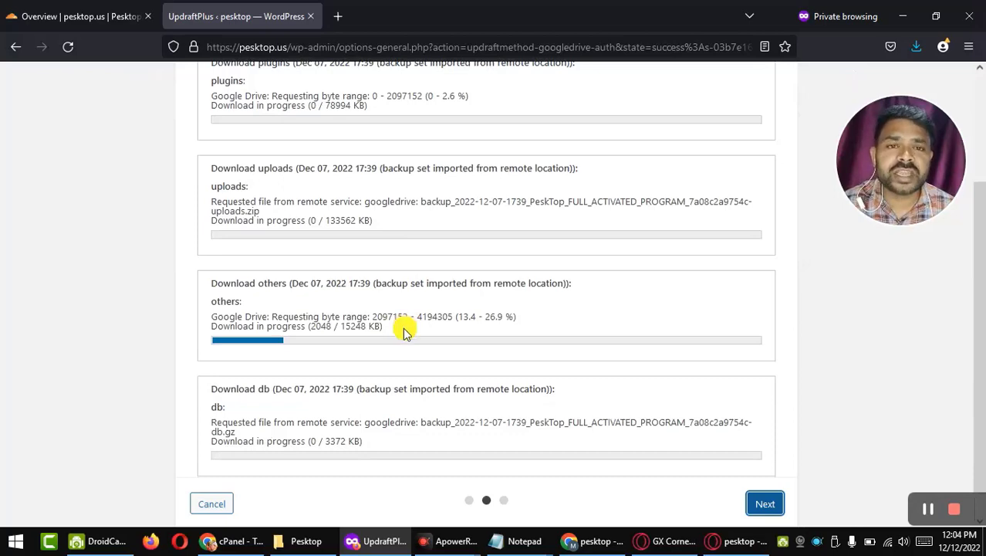
scroll(404, 331, up, 4)
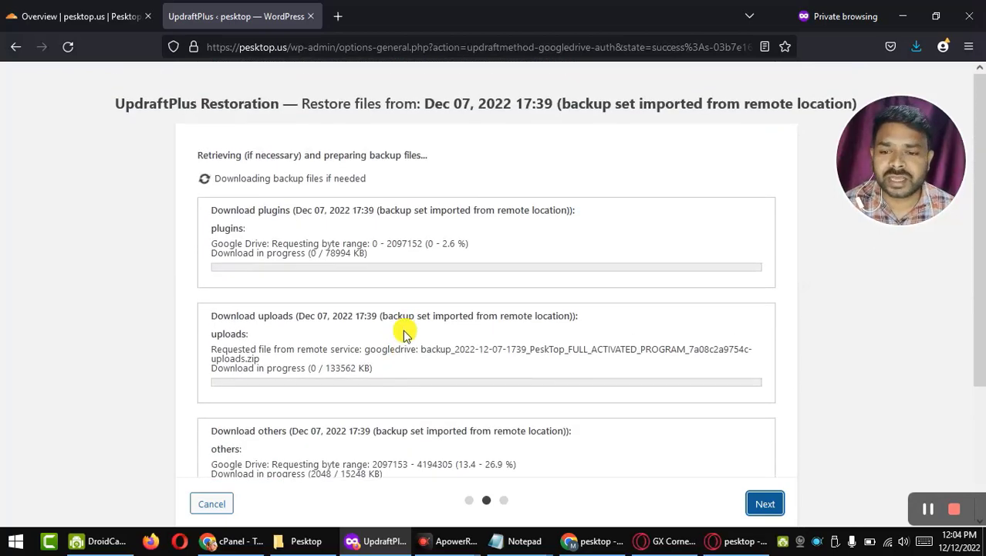
scroll(407, 333, down, 5)
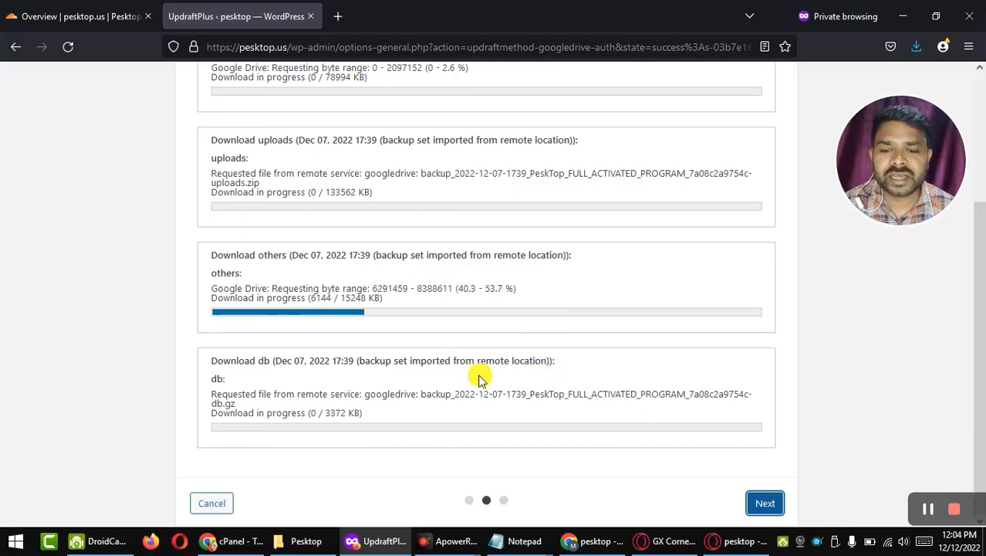
scroll(469, 326, up, 4)
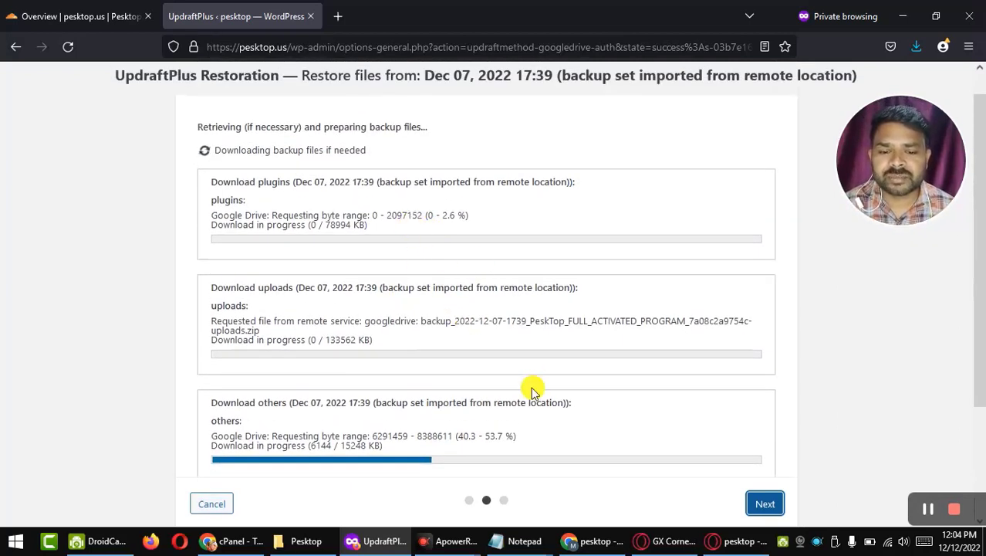
scroll(531, 387, down, 2)
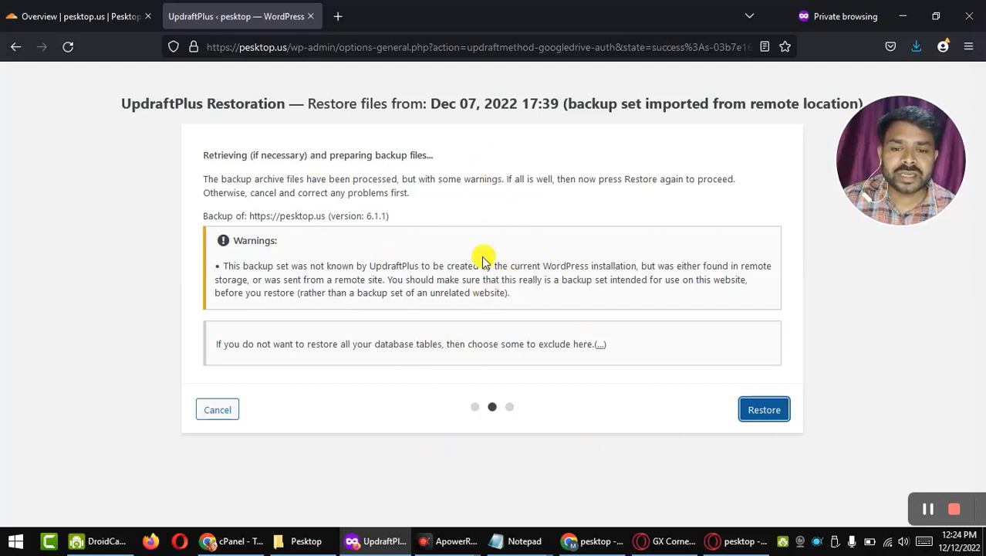
Run the restore of the retrieved backup files and log back in to WordPress with the saved username and password
click(766, 413)
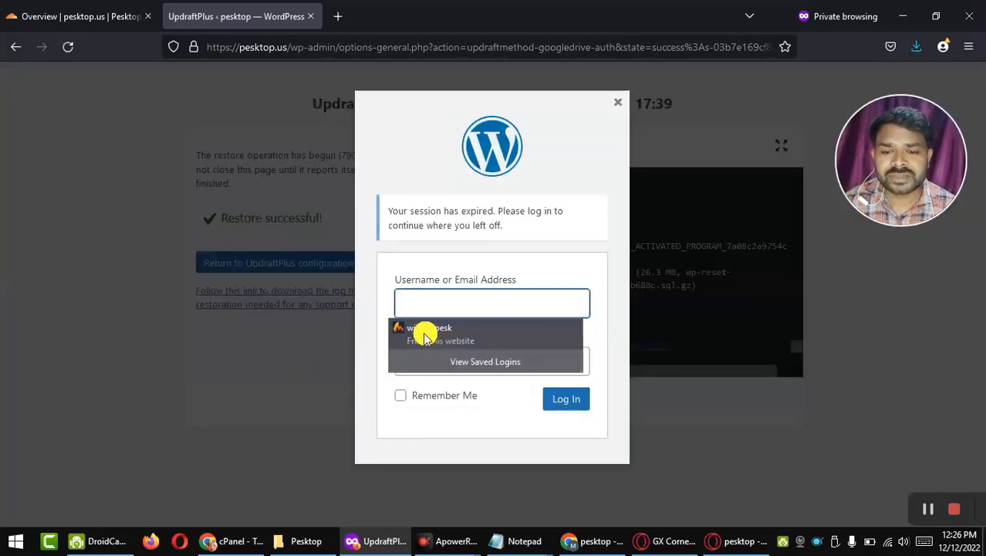
click(424, 334)
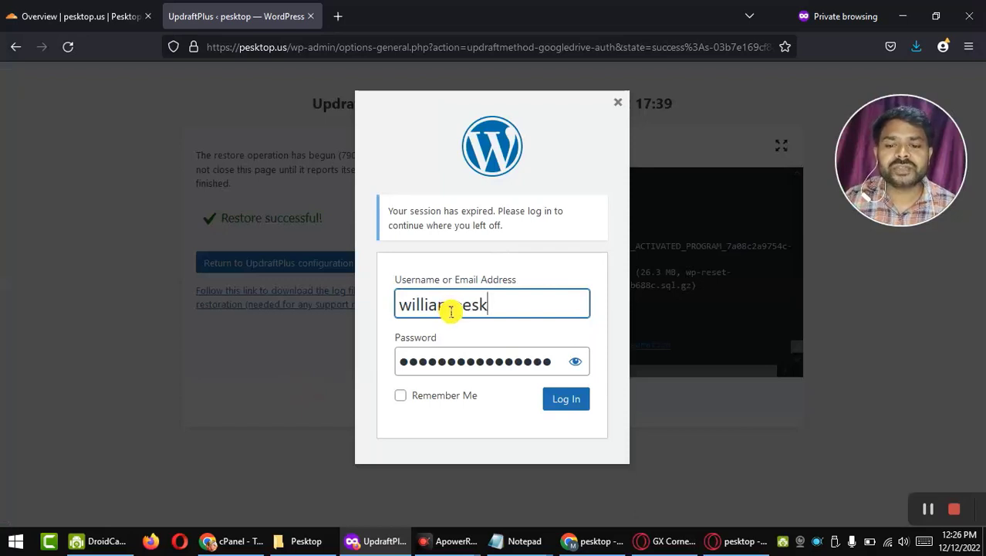
click(562, 402)
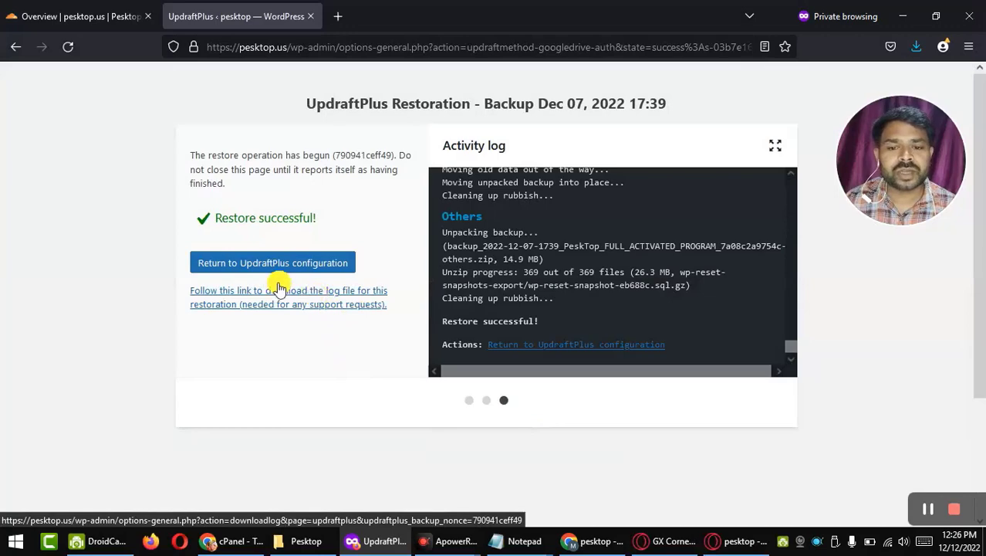
Return to the UpdraftPlus configuration and open the PeskTop homepage in a new tab to check the restored posts and categories
click(243, 263)
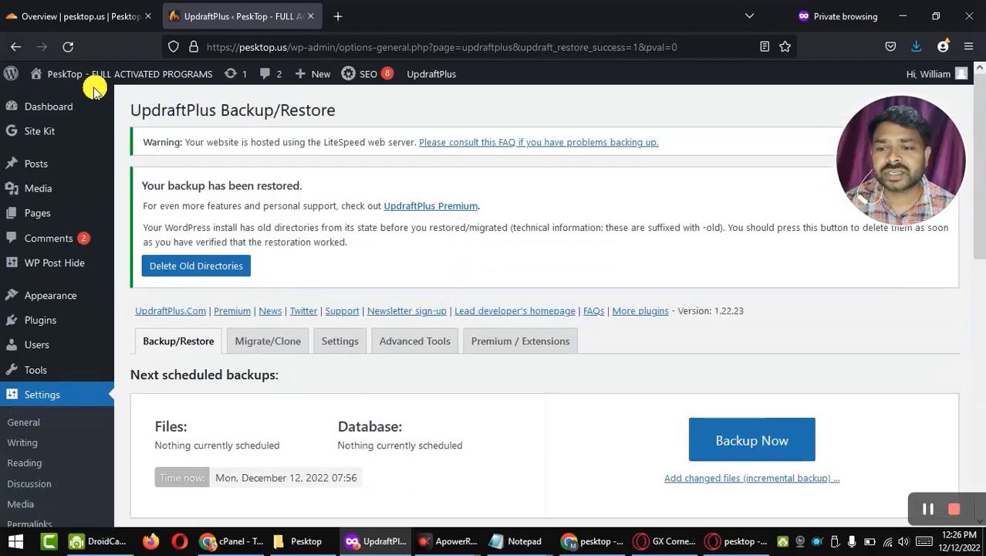
middle_click(214, 89)
click(388, 23)
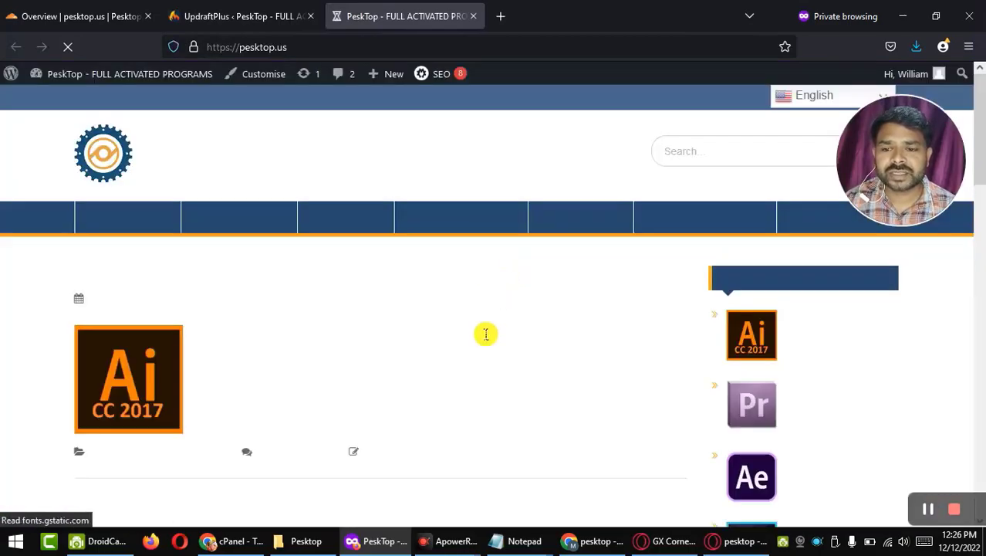
scroll(485, 333, down, 6)
scroll(485, 333, down, 10)
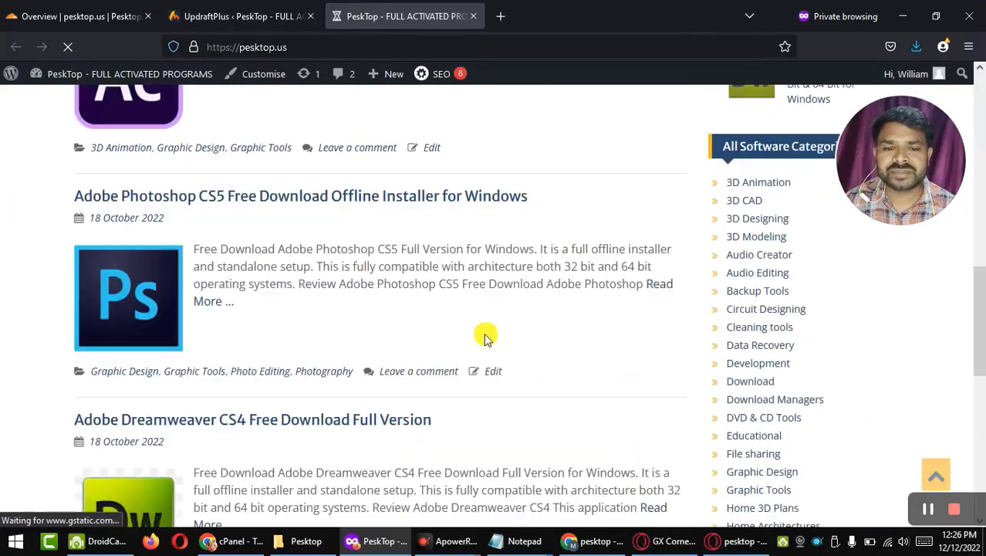
scroll(485, 336, up, 16)
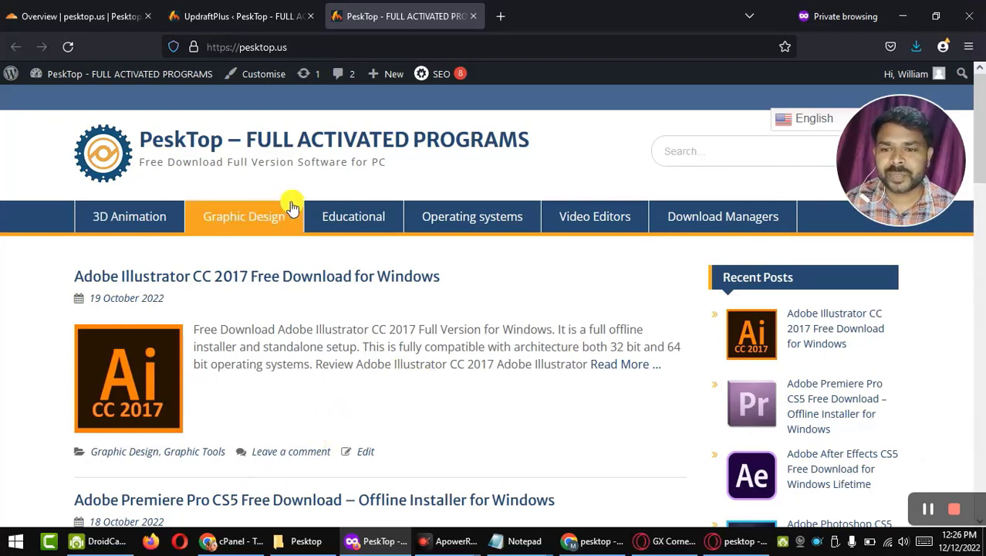
Open the Adobe Illustrator CC 2017 post to check its restored content, and return to the UpdraftPlus page
click(242, 275)
scroll(374, 426, down, 15)
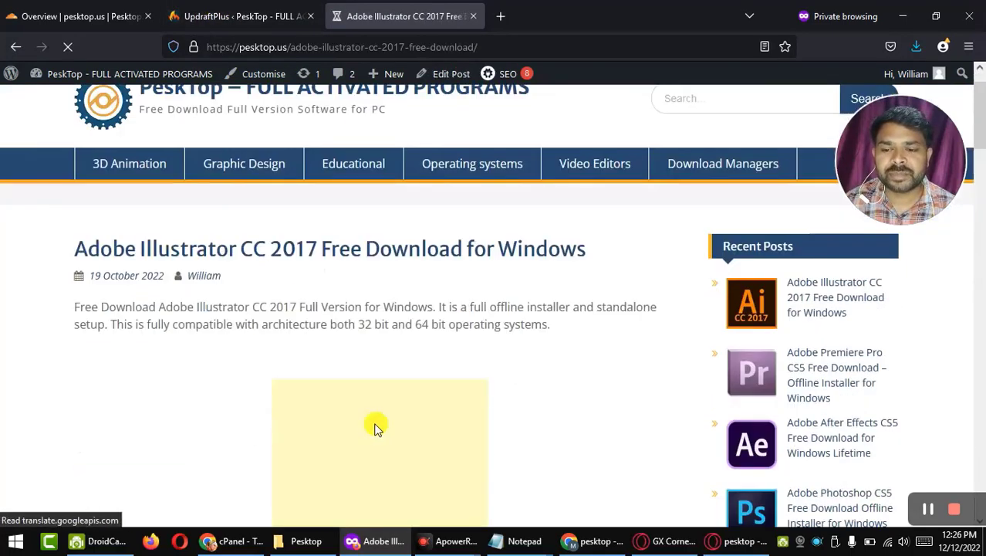
scroll(381, 430, down, 15)
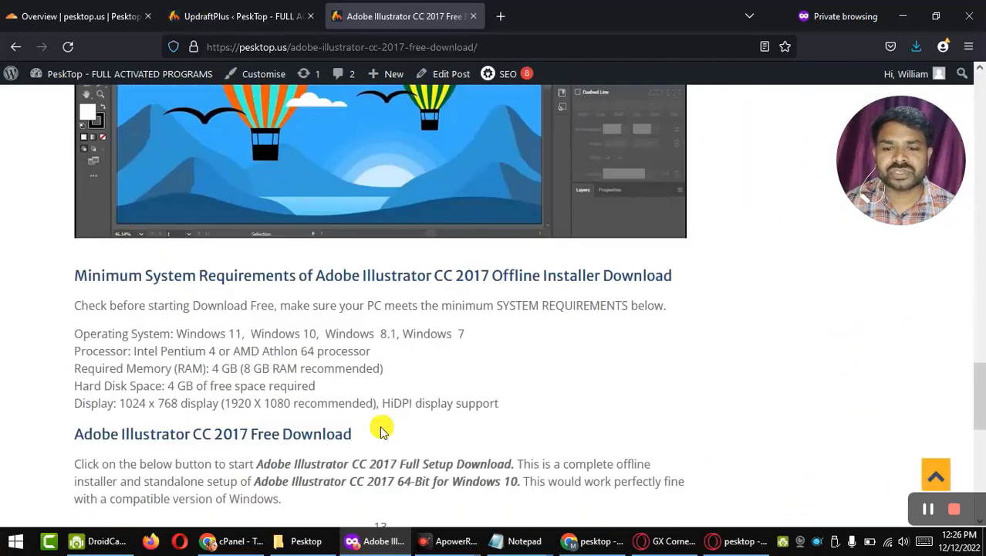
click(197, 16)
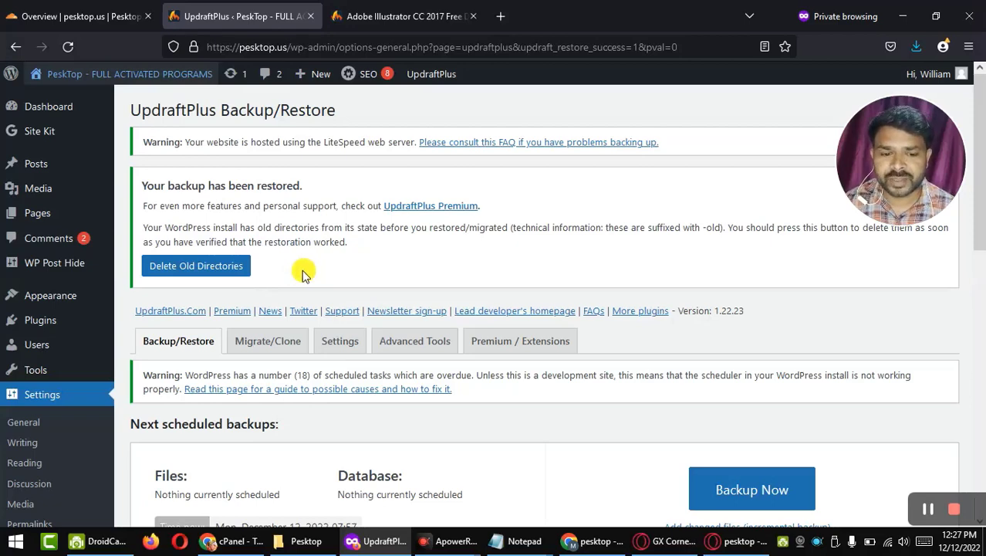
Review the list of existing backups on the UpdraftPlus page
scroll(383, 311, down, 5)
scroll(390, 309, down, 2)
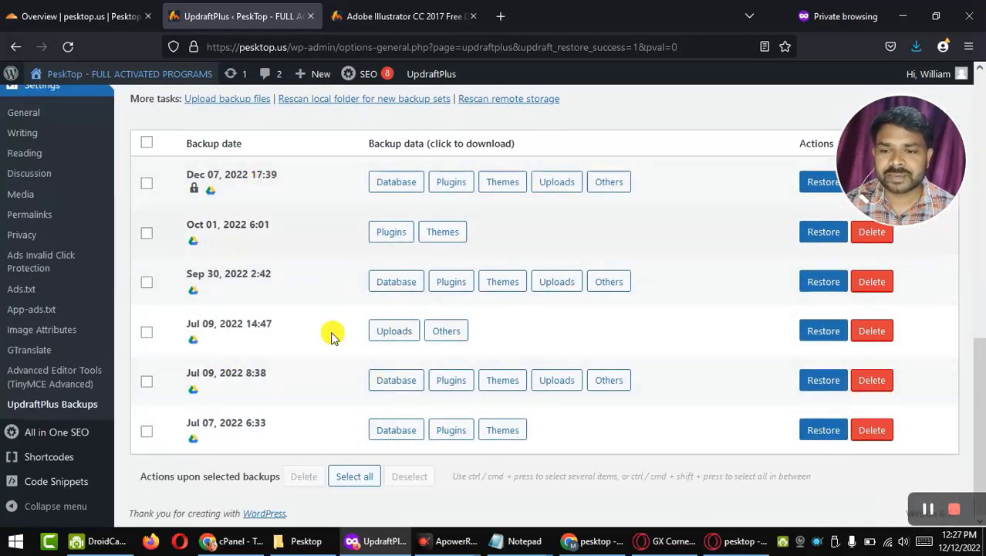
scroll(335, 447, up, 7)
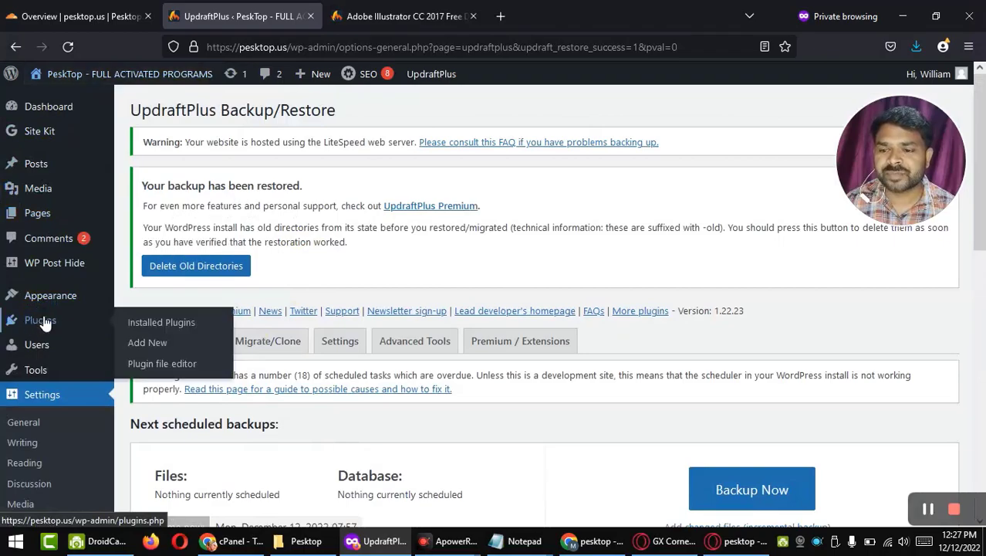
Open the installed plugins list in WordPress and check the restored plugins
click(436, 338)
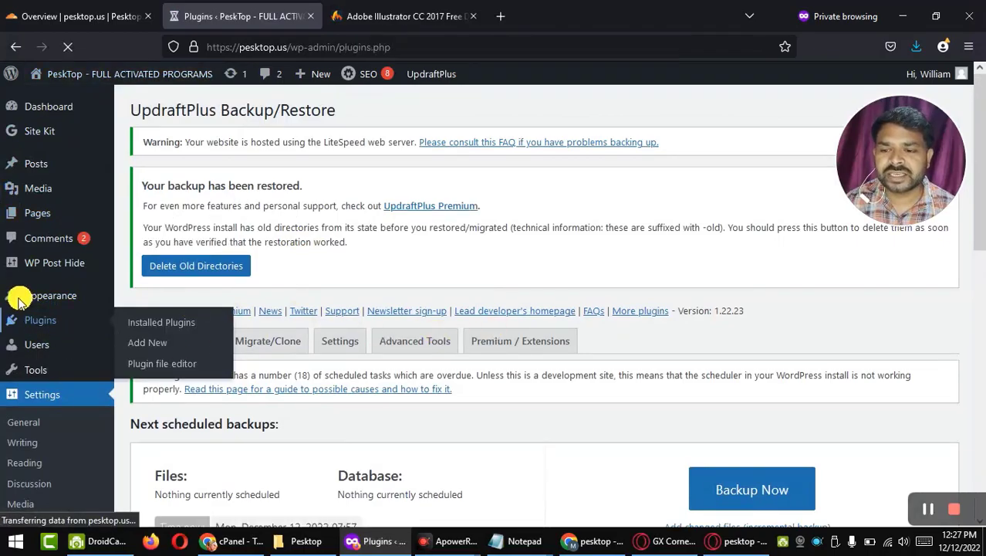
scroll(380, 334, down, 5)
scroll(385, 338, down, 7)
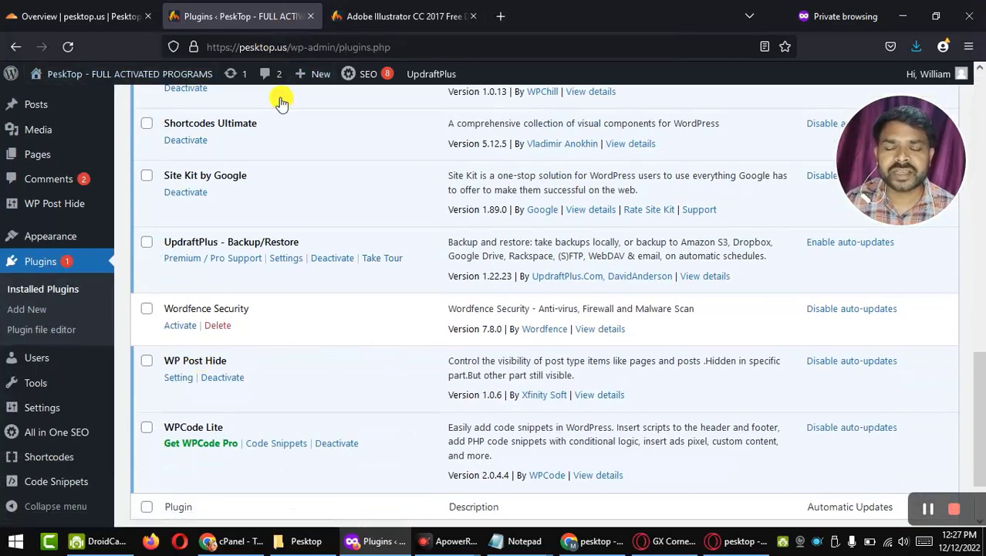
scroll(264, 411, up, 5)
scroll(255, 393, up, 5)
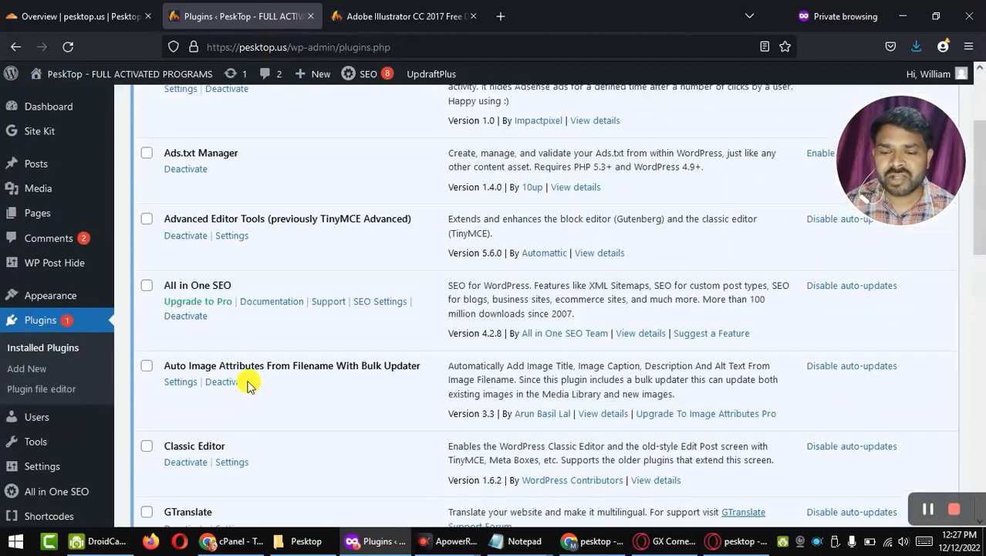
scroll(246, 379, up, 4)
Recheck the Adobe Illustrator CC 2017 post's content and category list, viewing the Cloudflare overview of pesktop.us in between
click(383, 15)
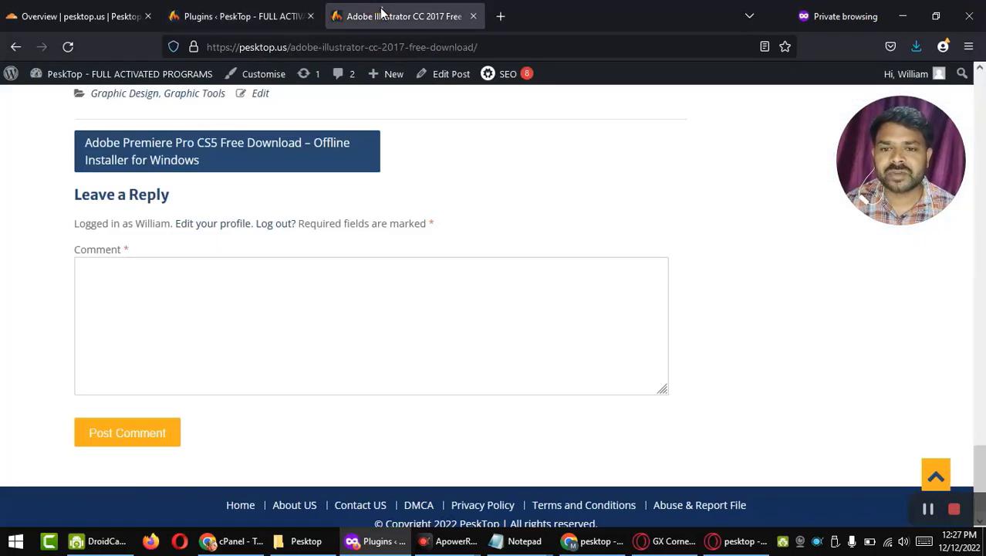
scroll(470, 243, up, 10)
scroll(385, 280, up, 8)
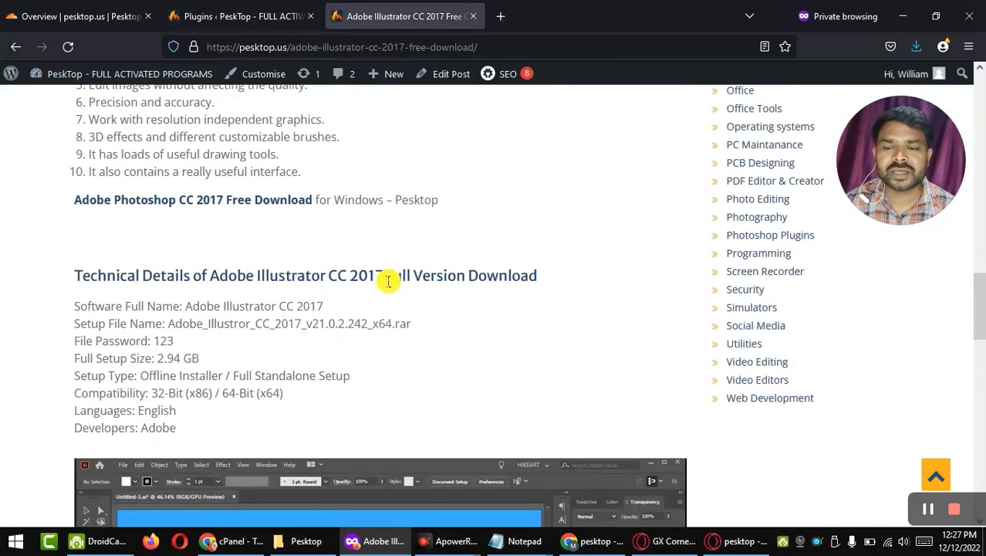
click(55, 17)
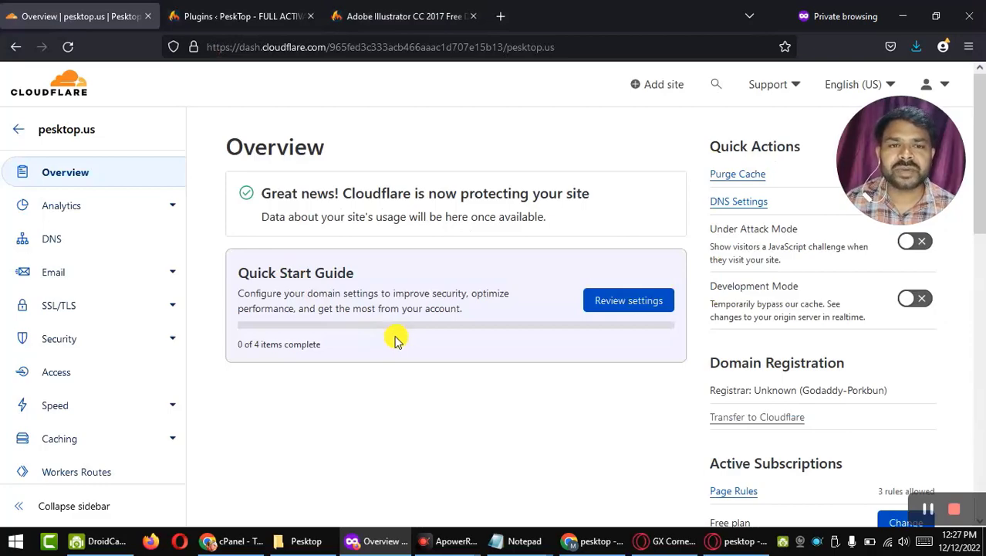
click(402, 16)
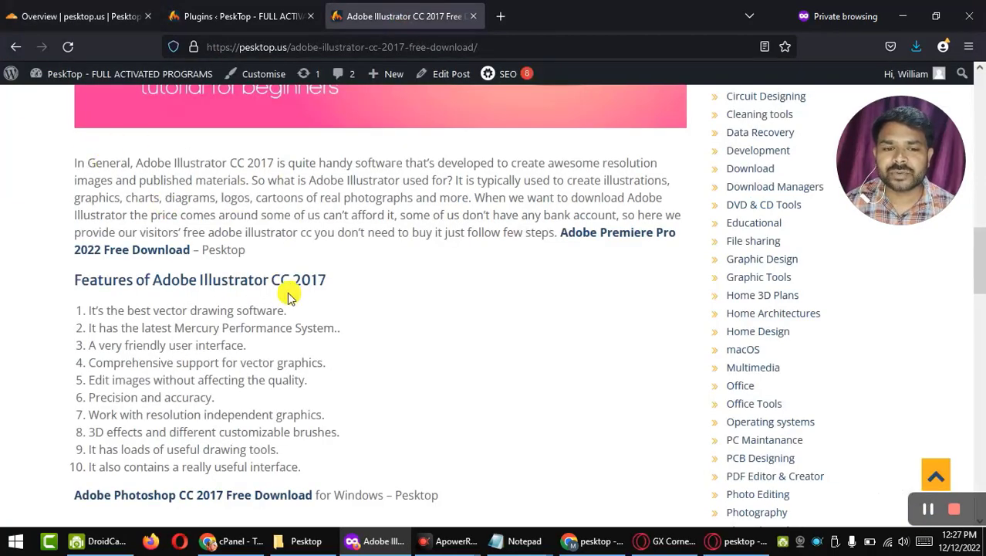
scroll(297, 304, down, 10)
scroll(352, 315, up, 7)
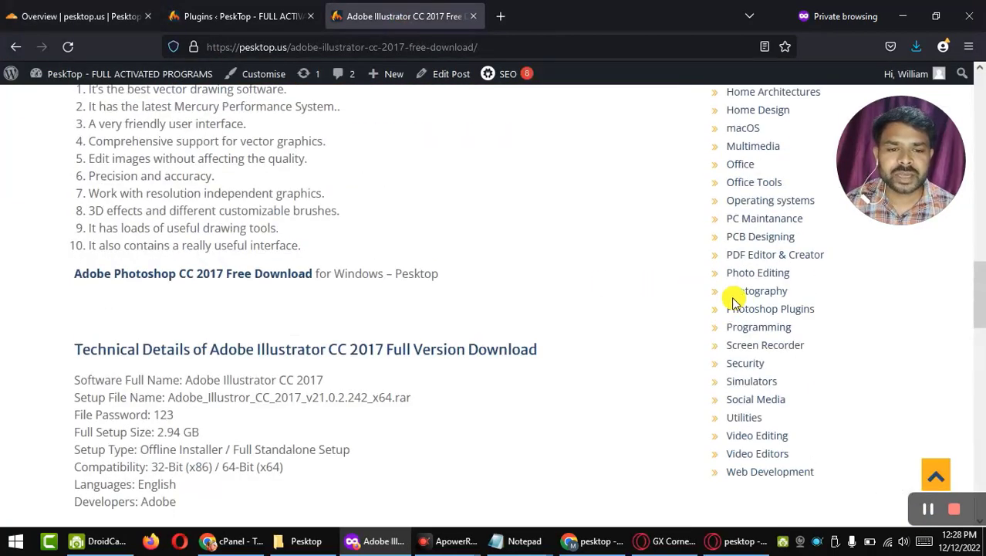
Open the PDF Editor & Creator category and check its restored posts down to the page footer
click(749, 258)
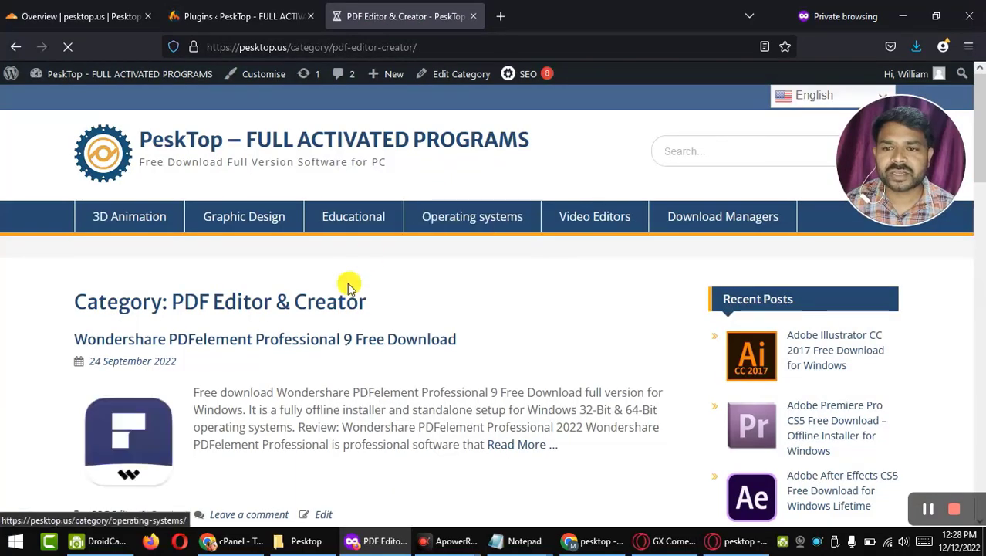
scroll(345, 295, down, 5)
scroll(160, 392, down, 15)
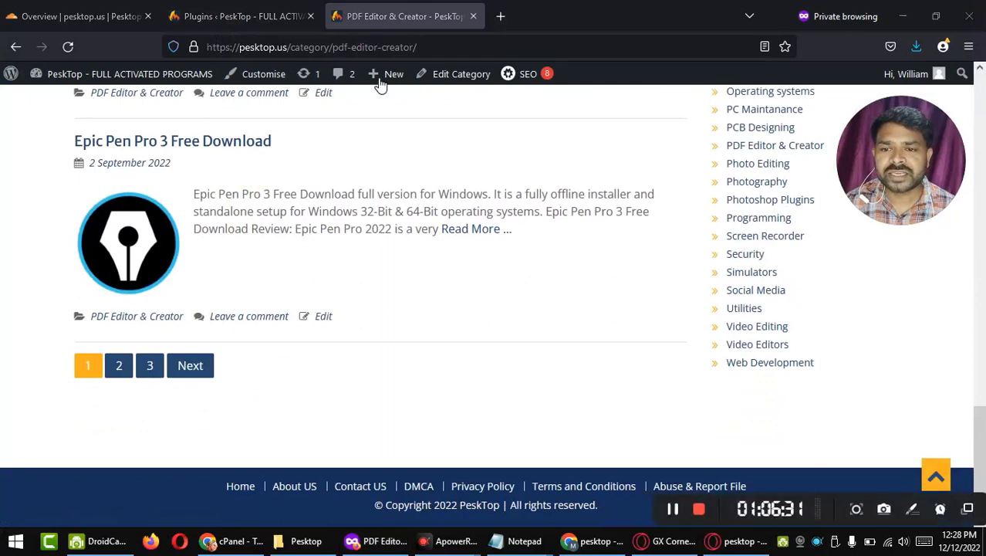
Return to the WordPress installed plugins page and look over the first plugins in the list again
click(231, 15)
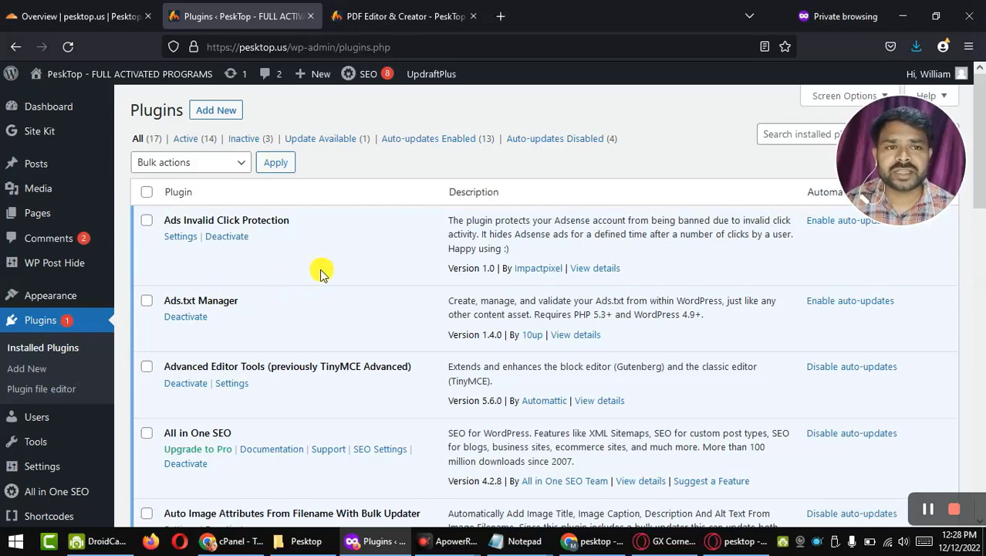
scroll(330, 372, down, 3)
scroll(328, 372, up, 3)
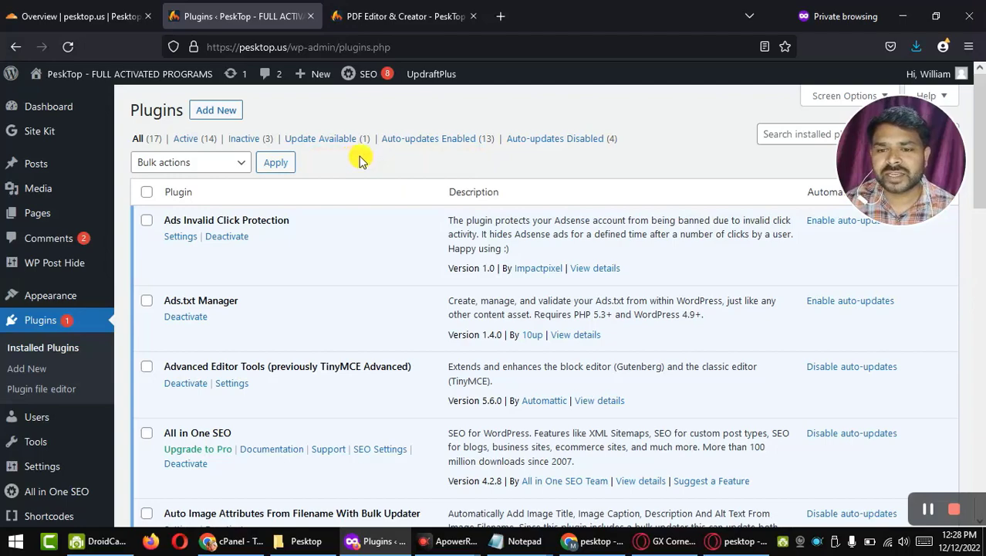
scroll(416, 216, down, 3)
scroll(386, 243, up, 3)
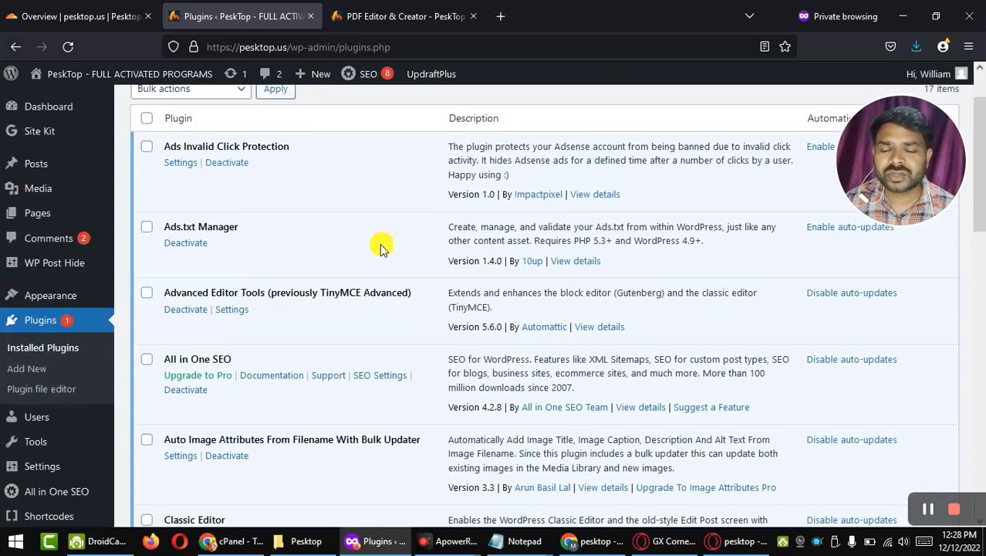